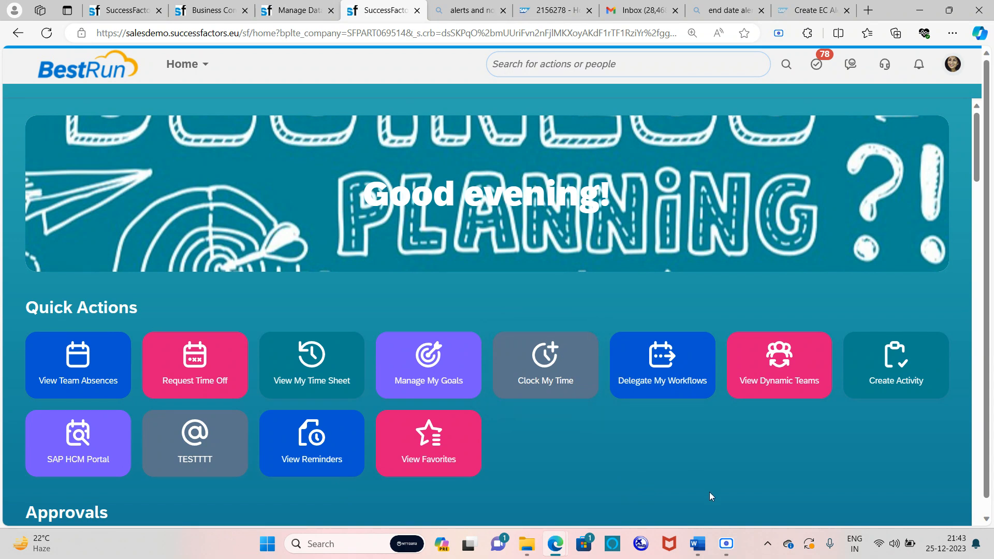
# Review the requirements document in Word, then return to the SuccessFactors browser window
pyautogui.moveTo(697, 544)
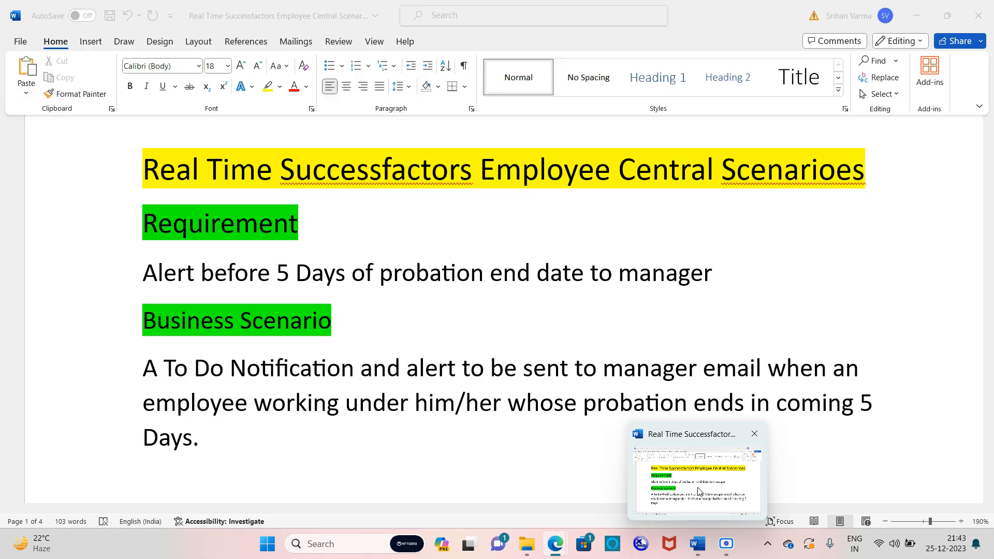
pyautogui.click(698, 491)
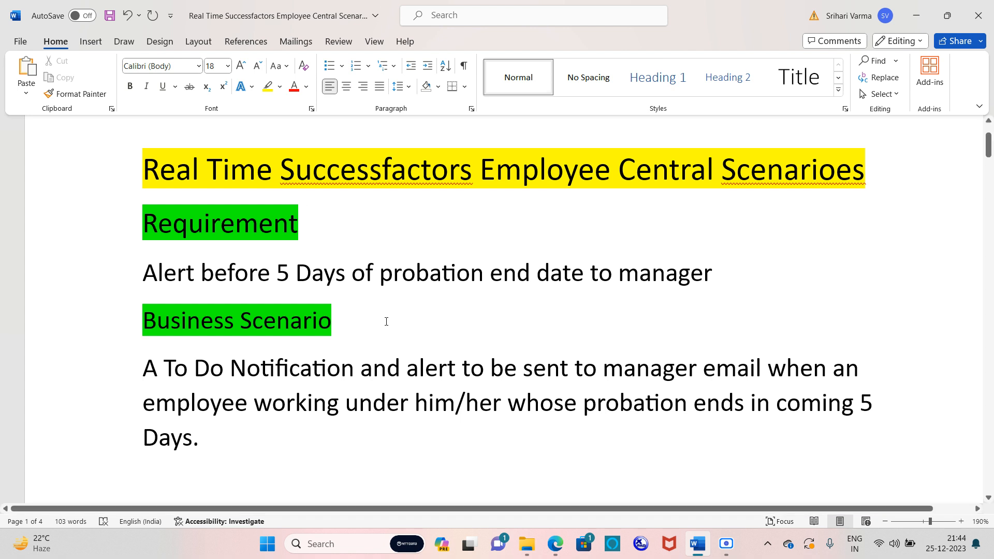
pyautogui.hotkey('alt', 'Tab')
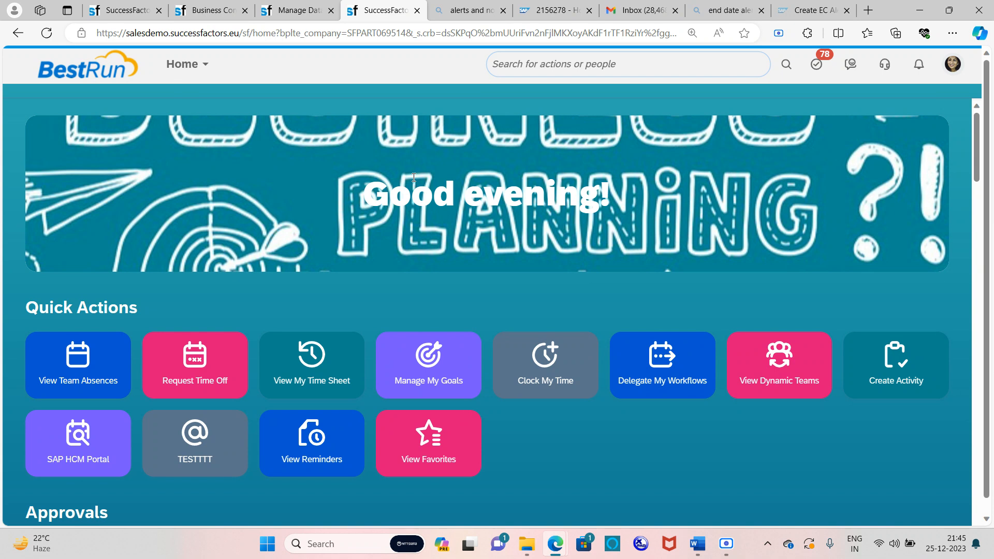
# Open Manage Data via the 'manage data' search and create a new Alert Message
pyautogui.click(535, 70)
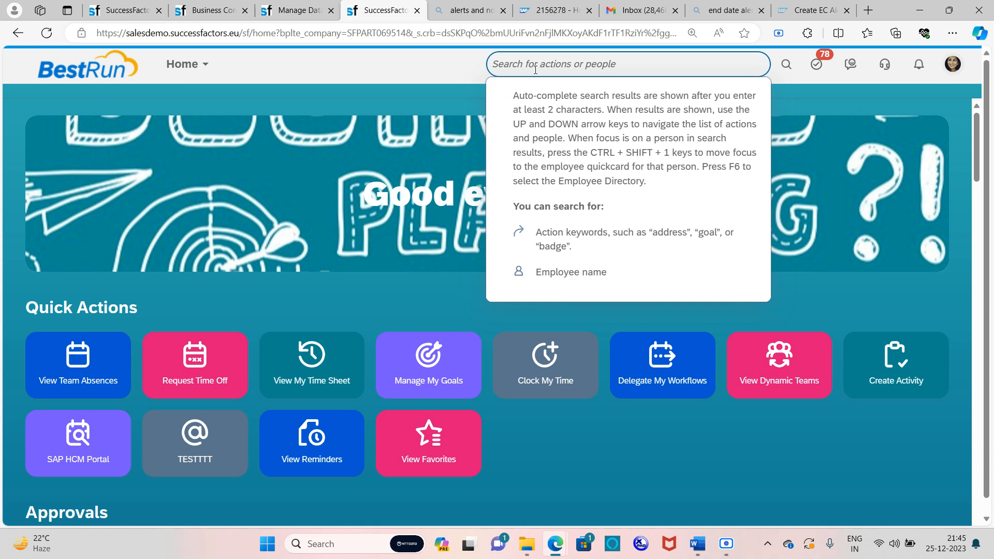
pyautogui.write('m')
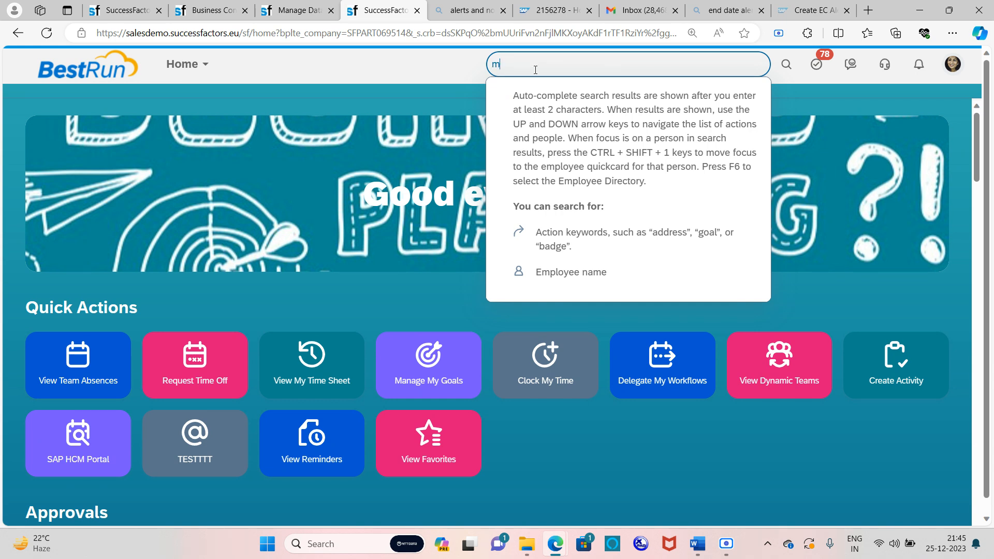
pyautogui.write('anage data')
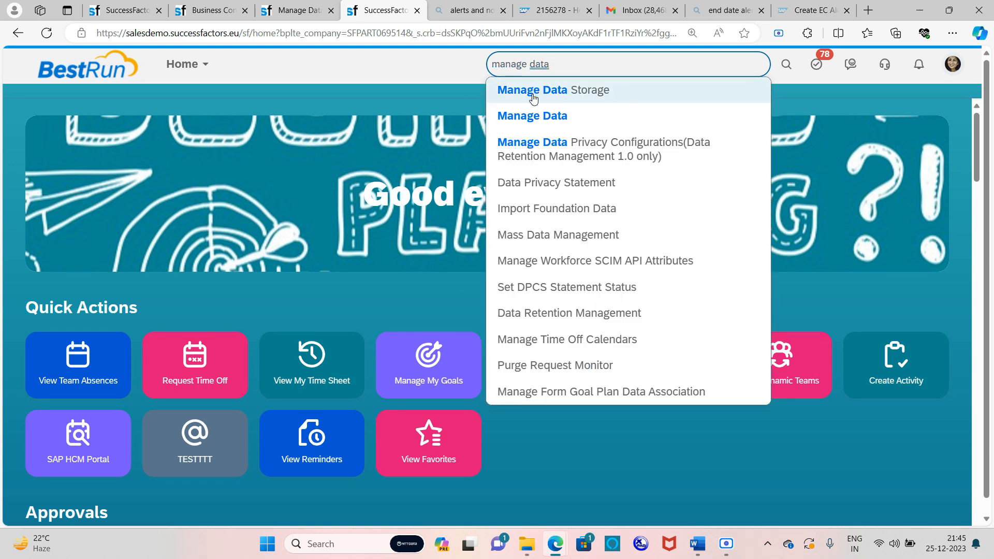
pyautogui.click(536, 118)
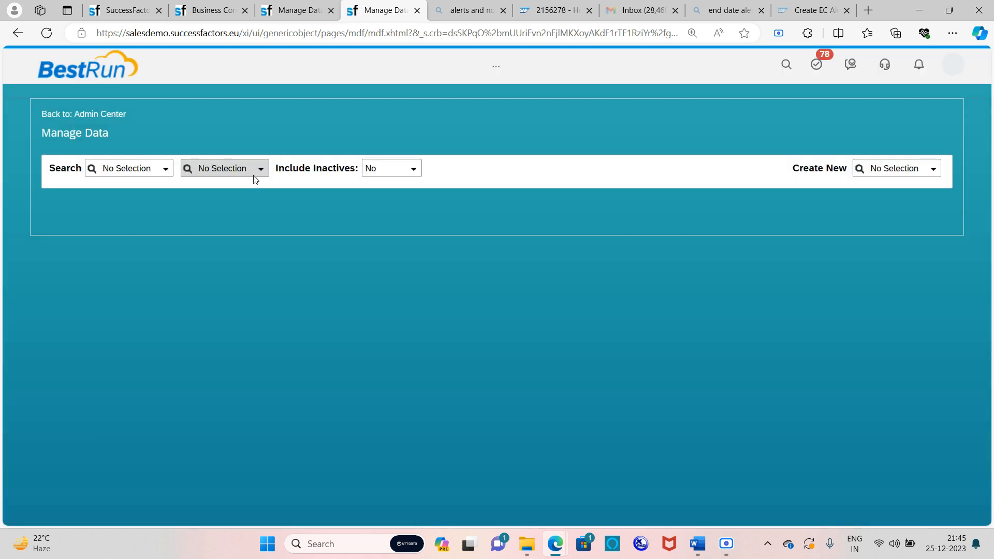
pyautogui.click(168, 169)
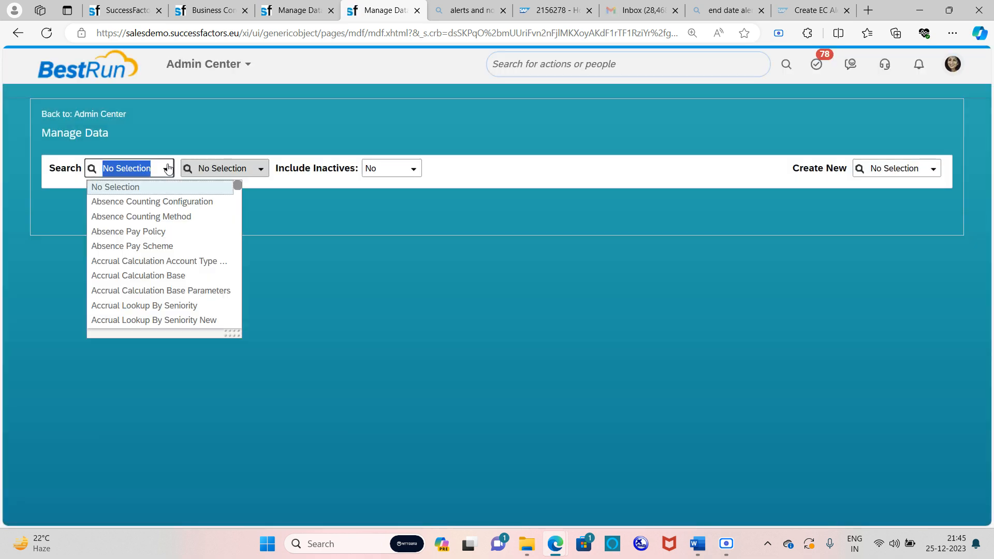
pyautogui.click(929, 169)
pyautogui.write('a')
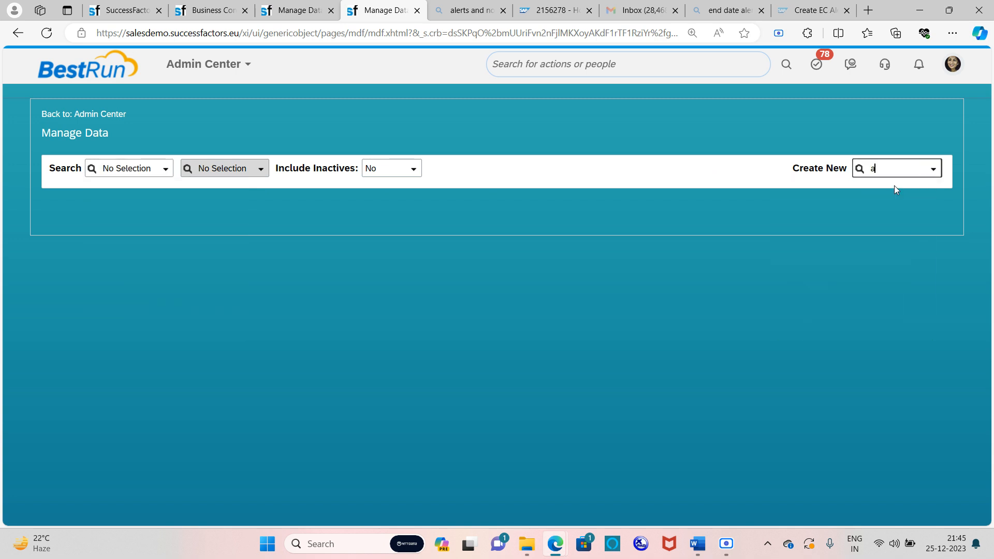
pyautogui.write('lert mess')
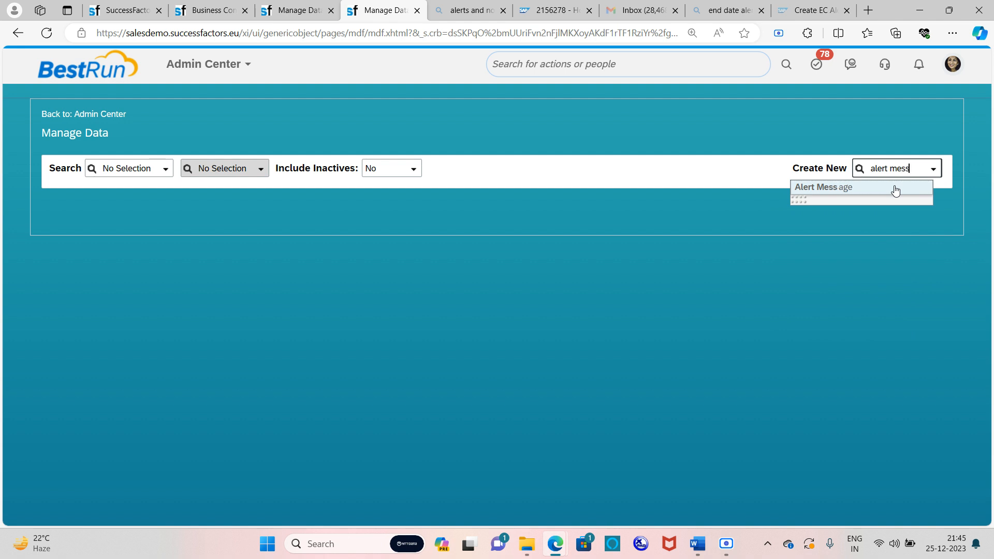
pyautogui.click(894, 188)
pyautogui.click(407, 246)
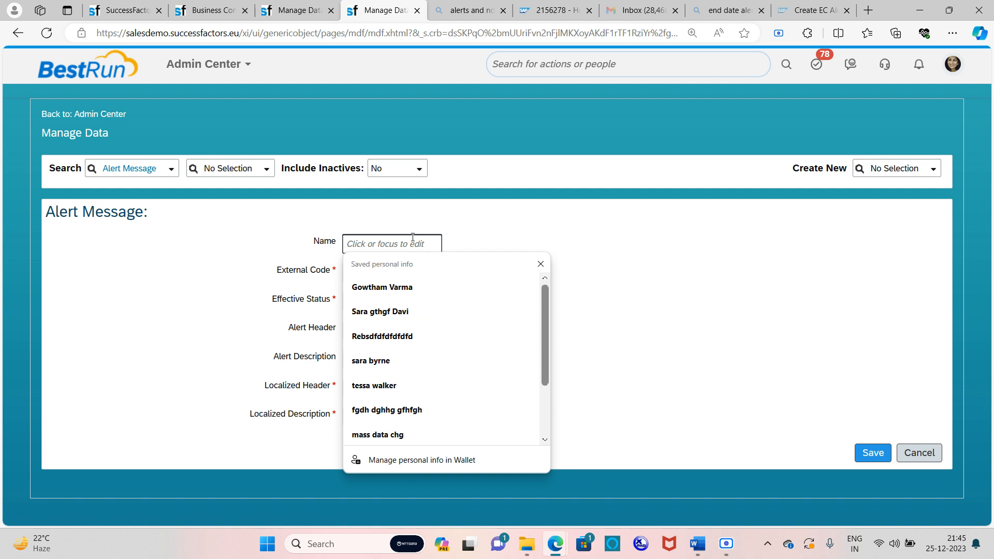
# Name the alert 'Probation date end' and paste the same value as its External Code
pyautogui.click(152, 269)
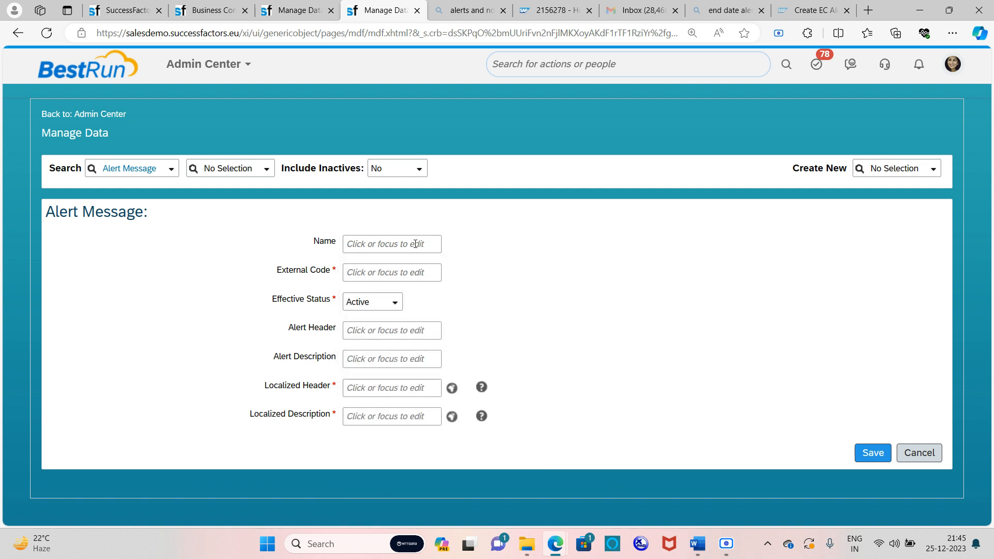
pyautogui.click(377, 248)
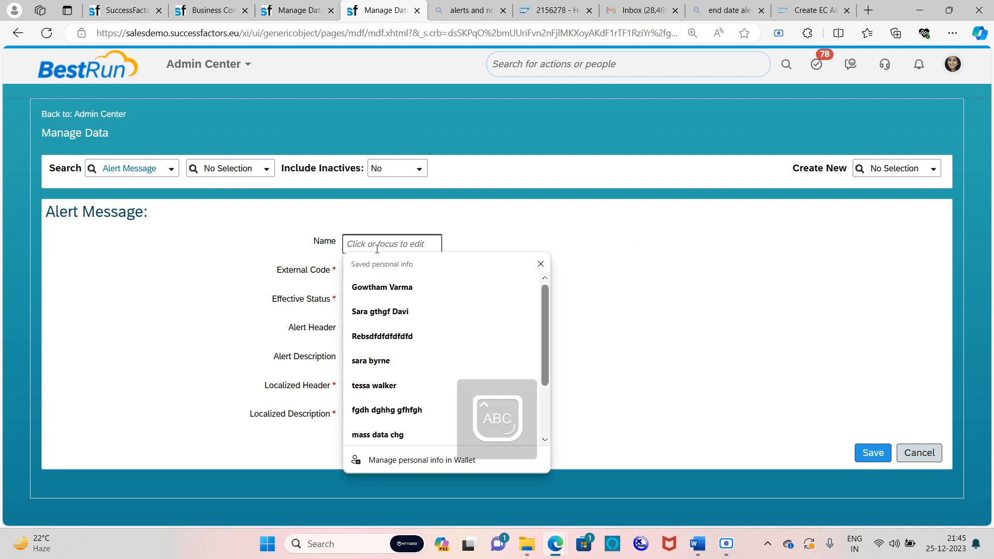
pyautogui.write('Prob')
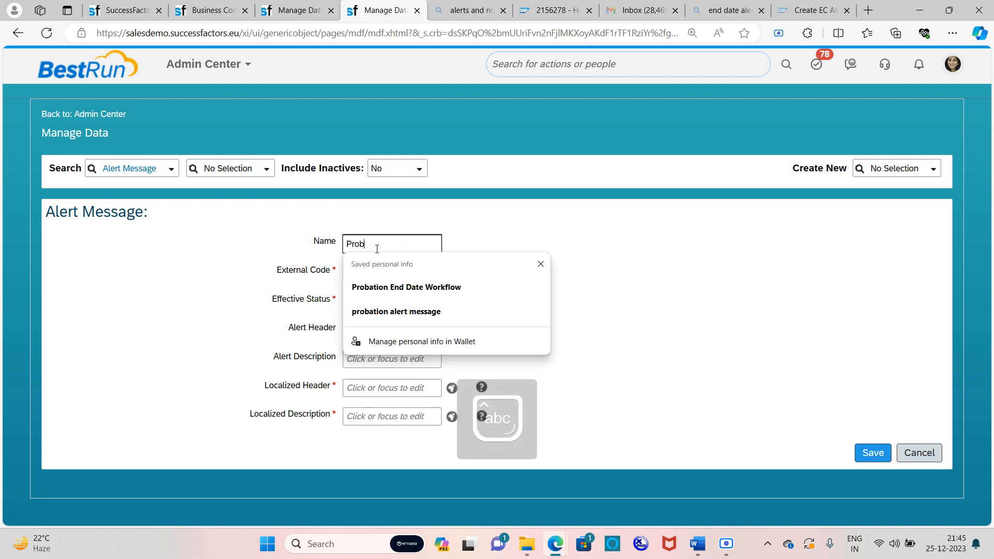
pyautogui.write('ation ')
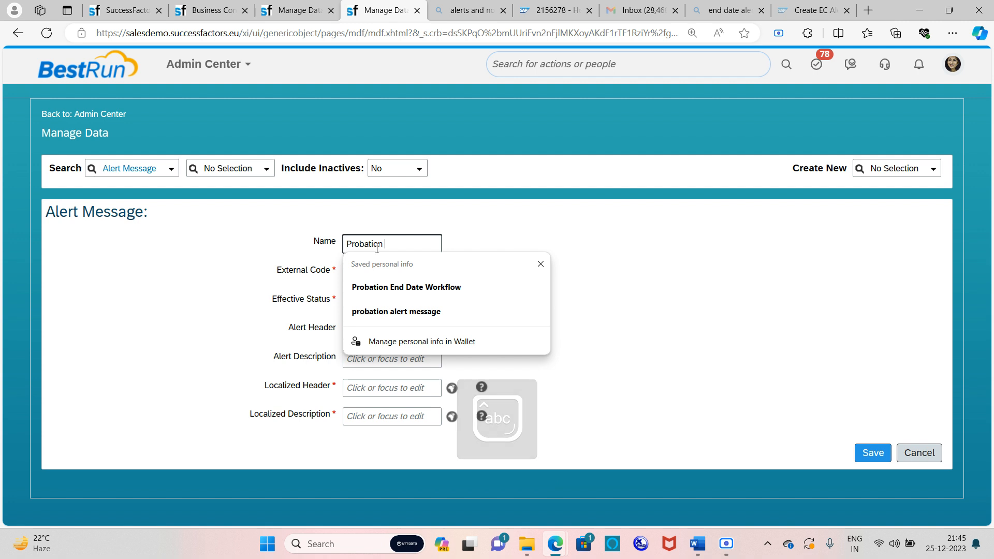
pyautogui.write('date end')
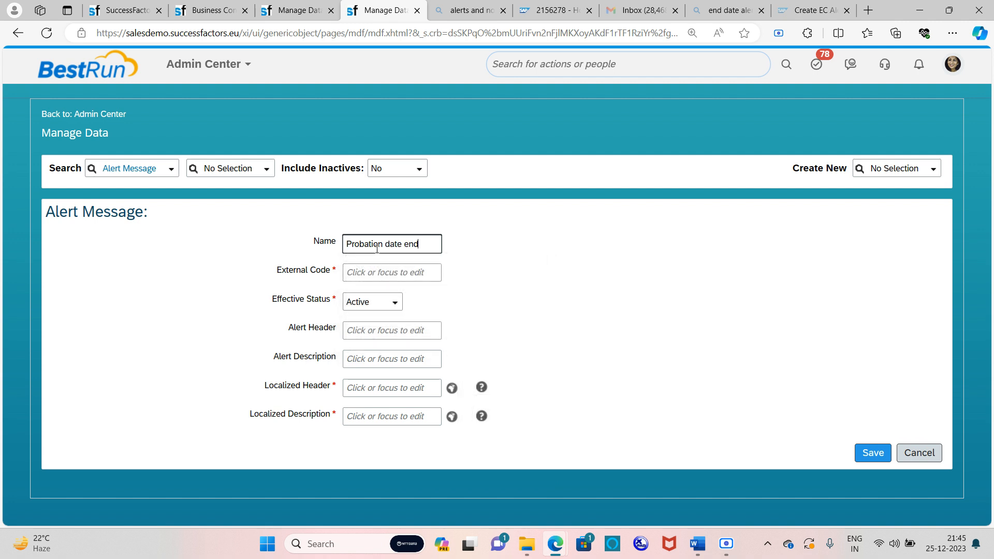
pyautogui.click(528, 320)
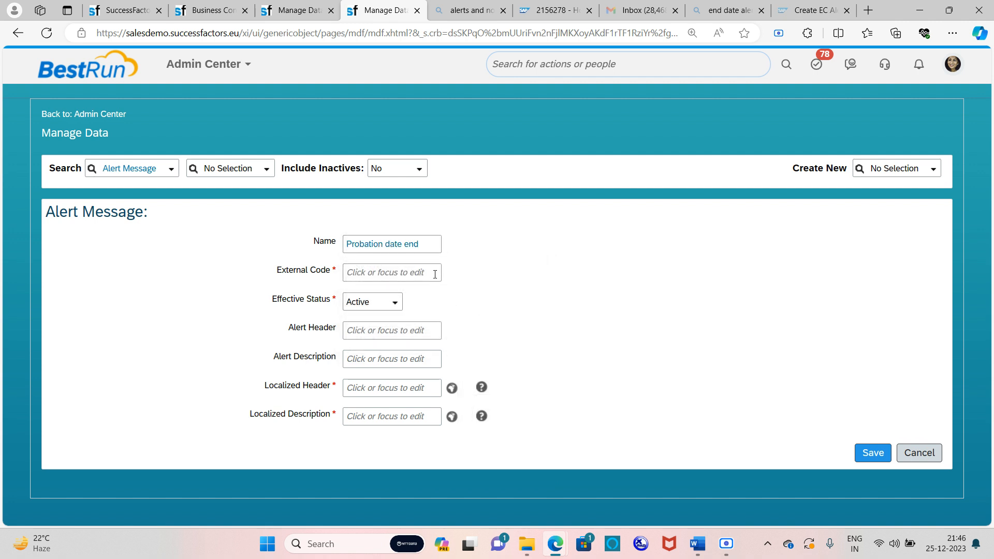
pyautogui.click(434, 248)
pyautogui.moveTo(415, 249); pyautogui.dragTo(341, 255)
pyautogui.hotkey('ctrl', 'c')
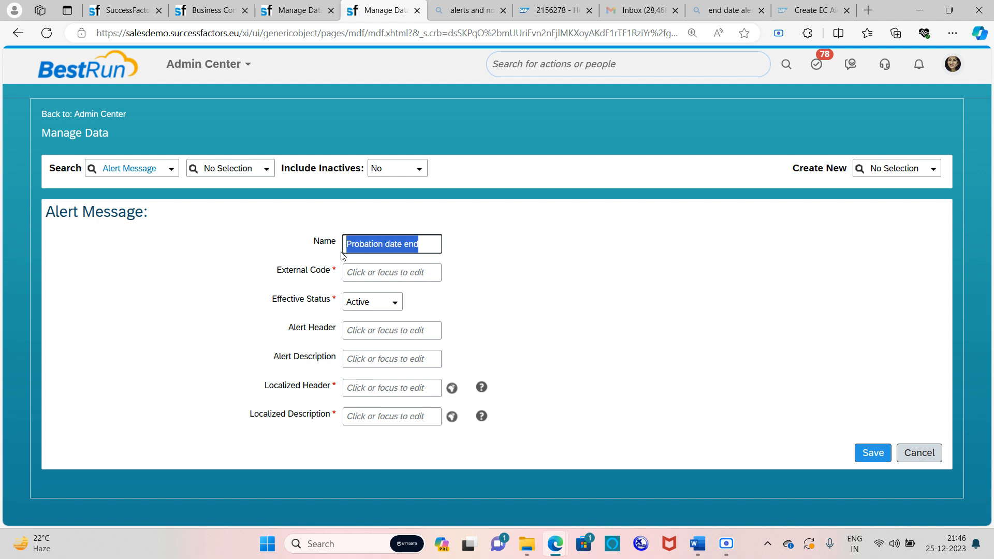
pyautogui.click(354, 274)
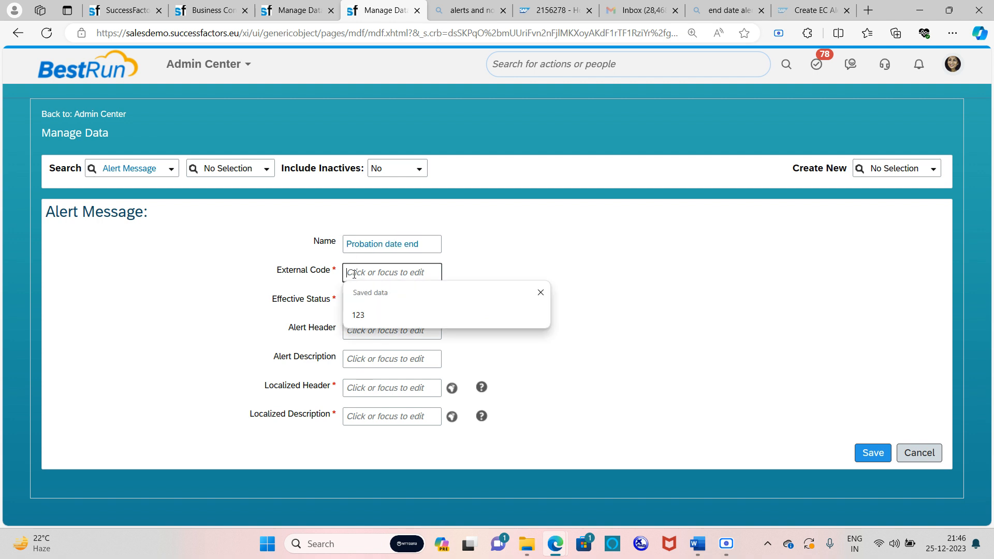
pyautogui.hotkey('ctrl', 'v')
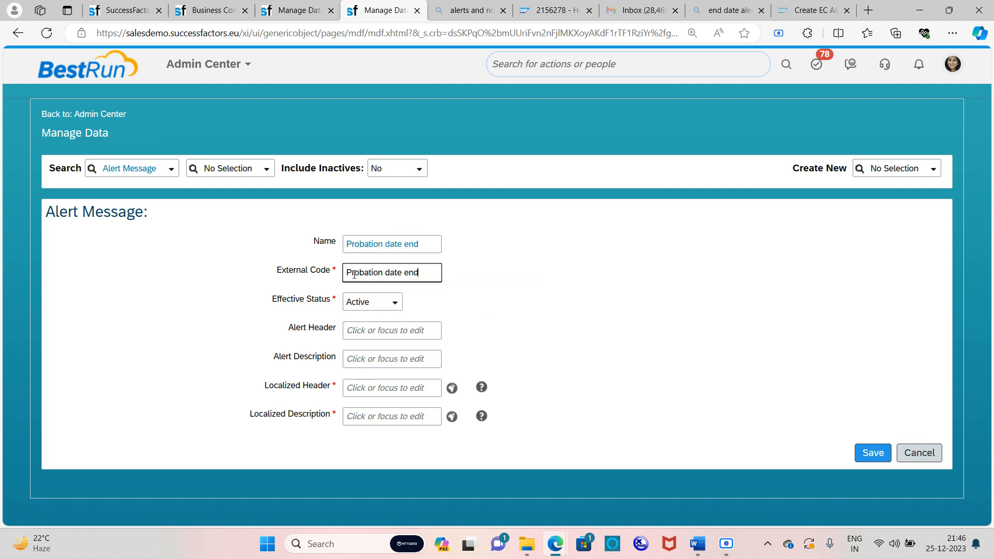
# Enter 'Probation end date alert' as the Alert Header
pyautogui.click(372, 334)
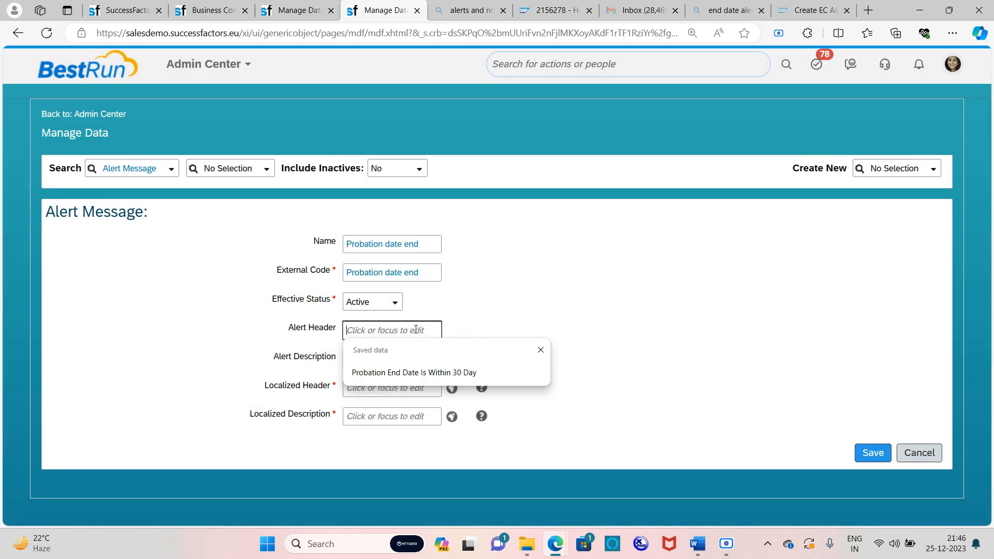
pyautogui.press('capslock')
pyautogui.write('P')
pyautogui.press('capslock')
pyautogui.write('robation end date alert')
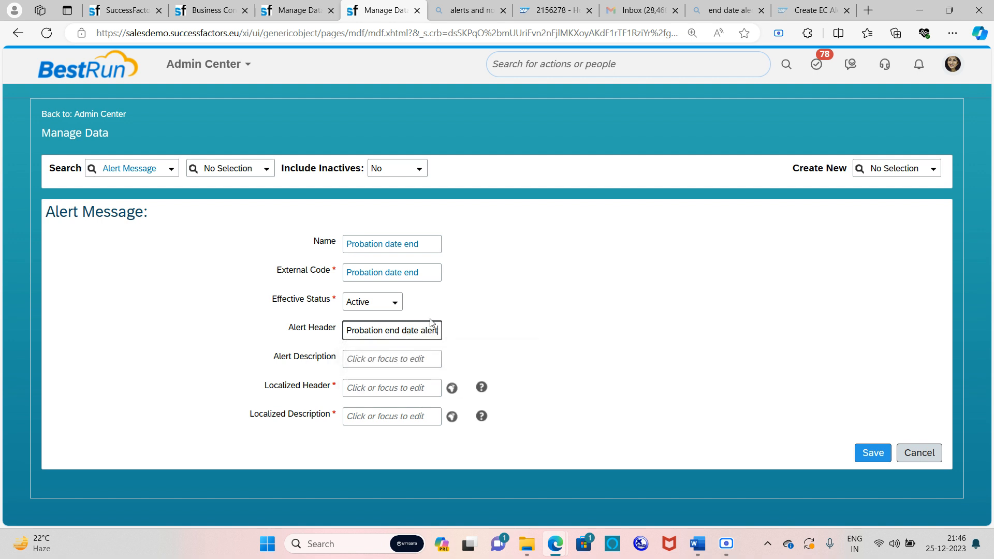
pyautogui.click(390, 365)
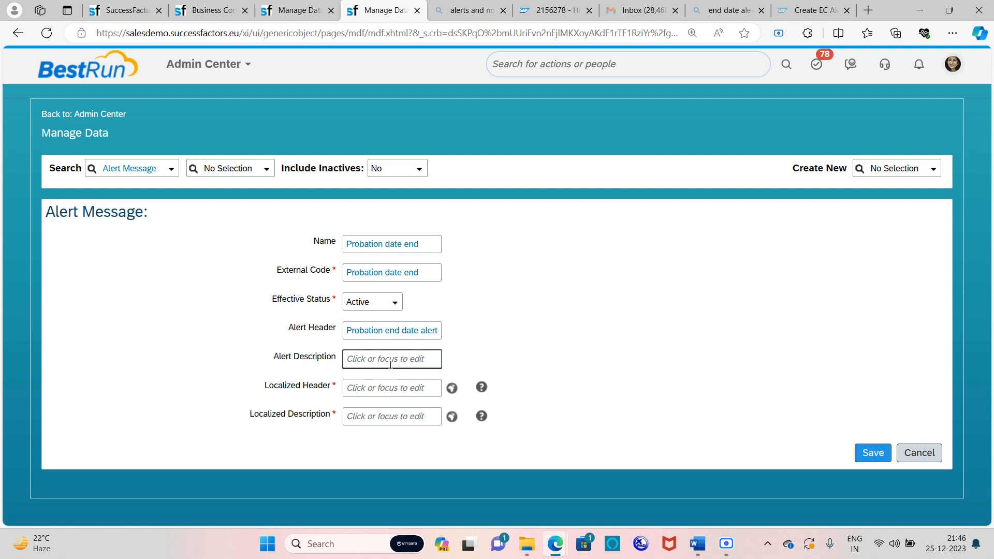
pyautogui.click(391, 365)
# Enter the description '[[SUBJECT_USER]] Probation date ends in coming 5 days'
pyautogui.write('{')
pyautogui.press('BackSpace')
pyautogui.write('[[')
pyautogui.press('capslock')
pyautogui.write('SUB')
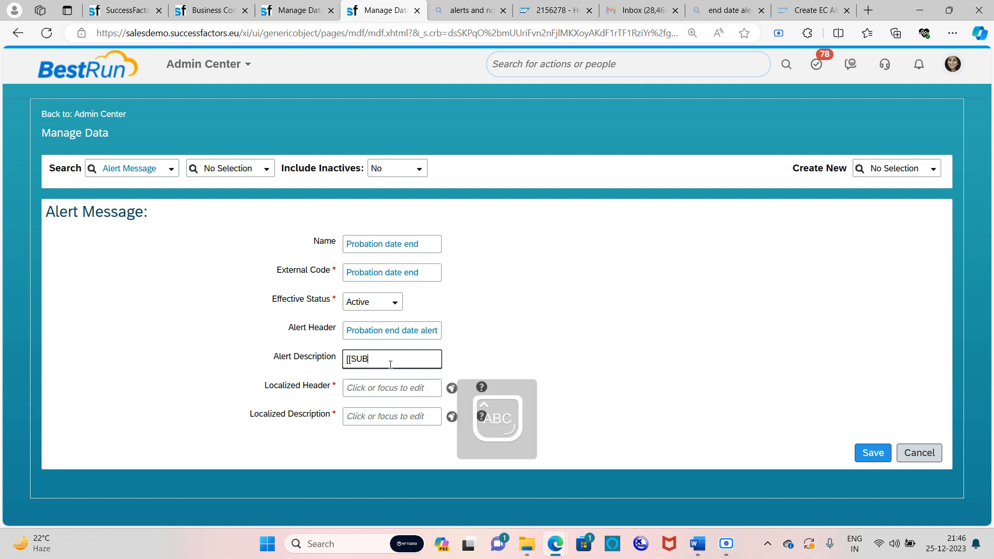
pyautogui.write('JECT_US')
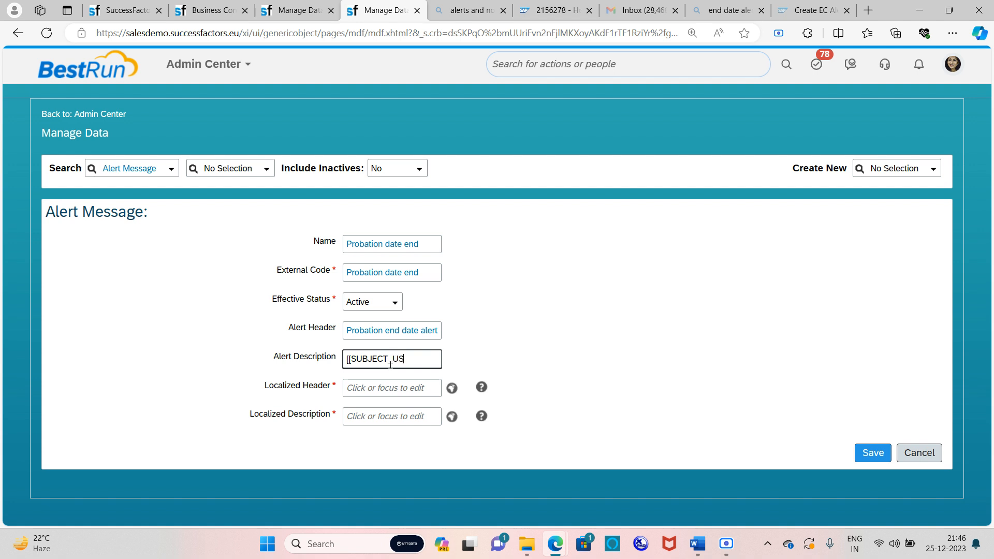
pyautogui.write('ER]]')
pyautogui.write('P')
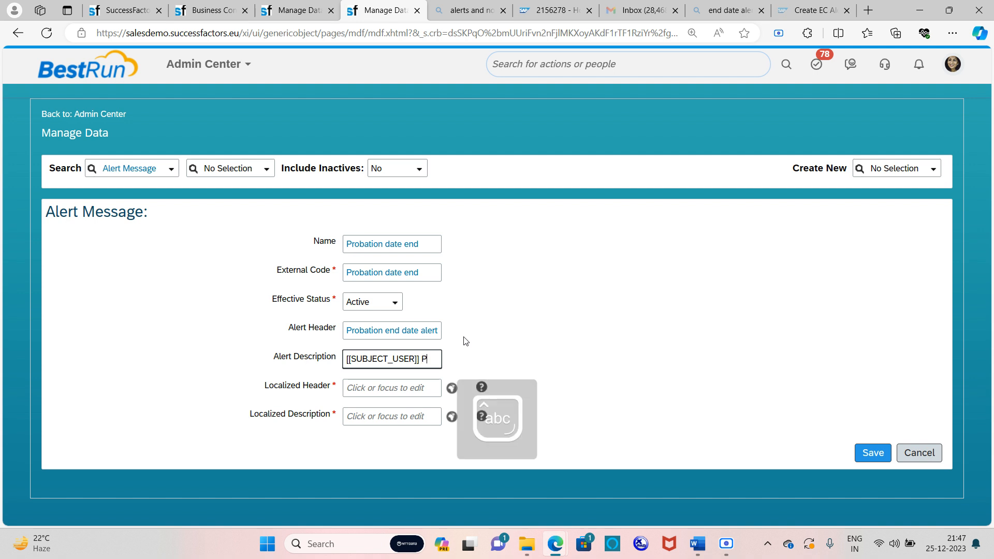
pyautogui.write('robat')
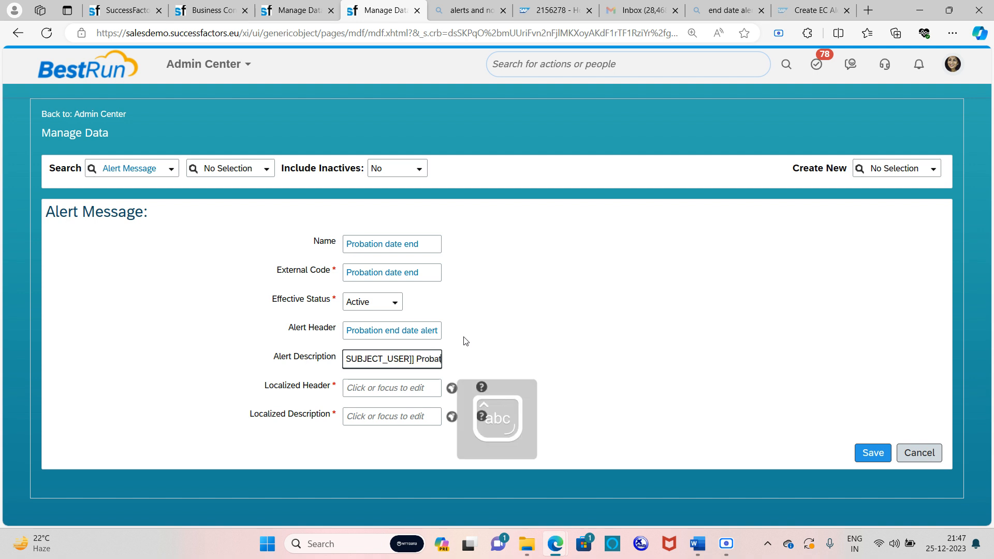
pyautogui.write('ion date ends in coming 5 days')
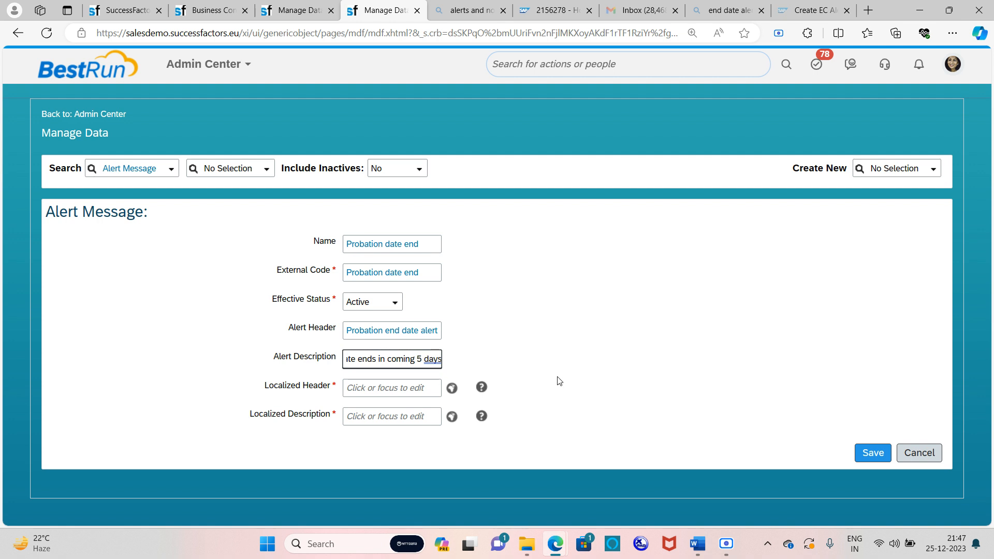
pyautogui.click(575, 332)
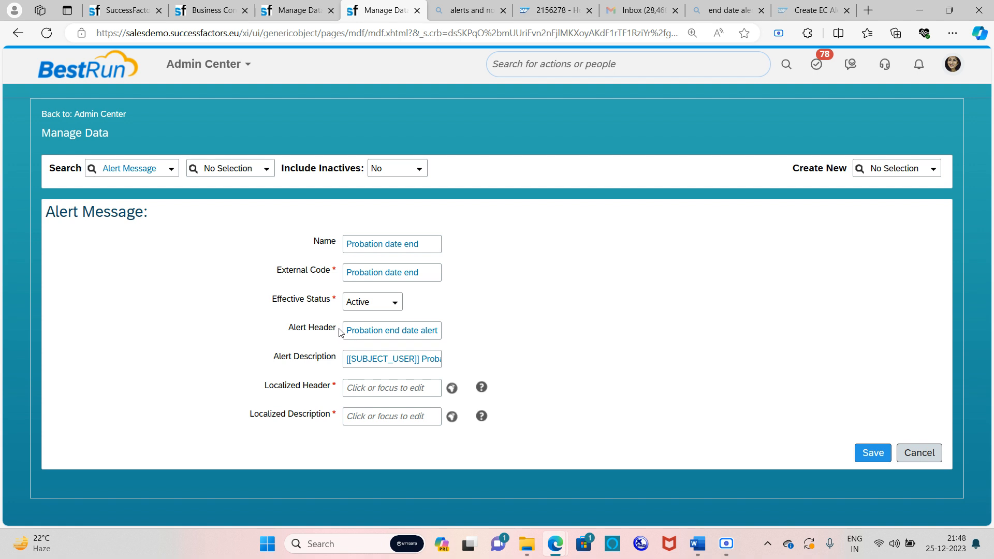
# Copy the alert header 'Probation end date alert' into the Localized Header
pyautogui.moveTo(347, 329); pyautogui.dragTo(477, 338)
pyautogui.hotkey('ctrl', 'c')
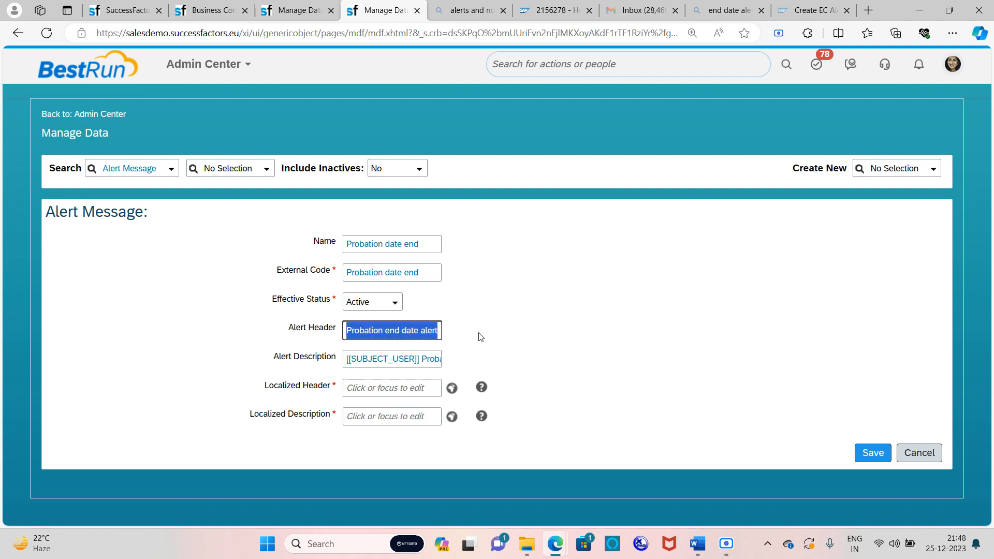
pyautogui.click(406, 391)
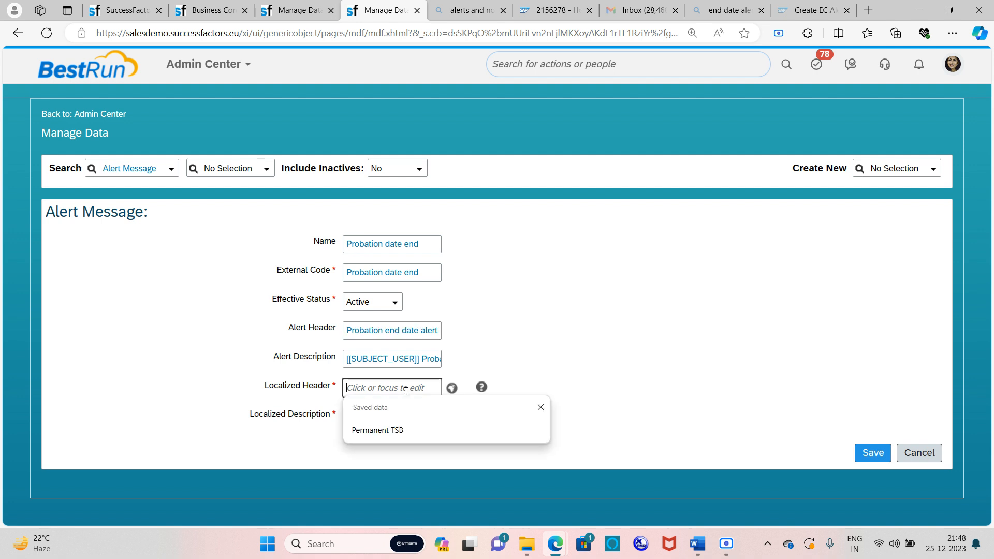
pyautogui.hotkey('ctrl', 'v')
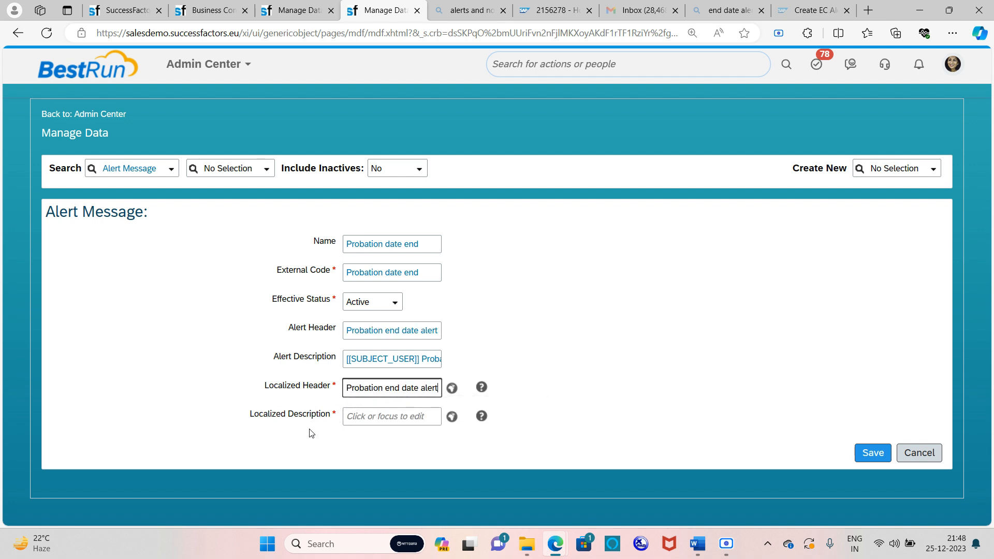
pyautogui.click(312, 369)
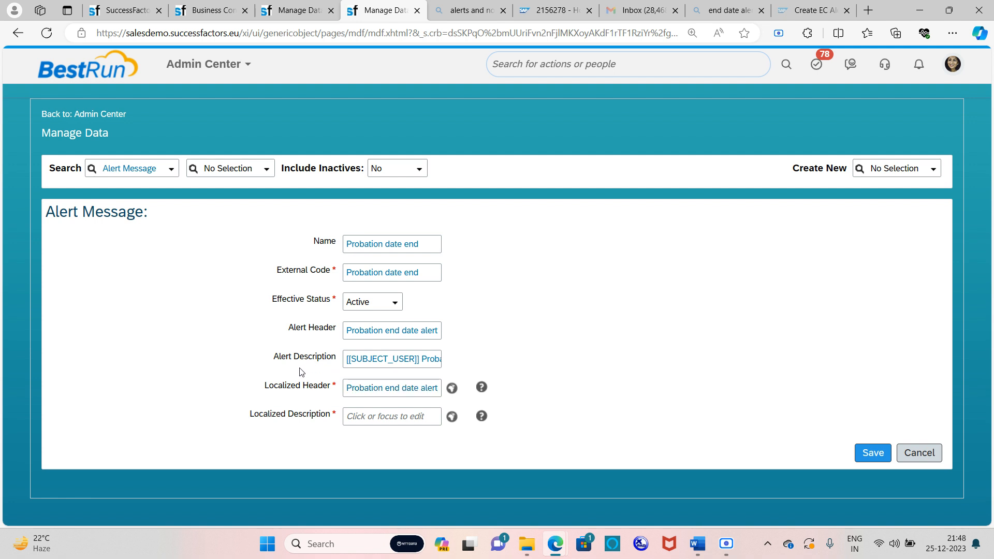
# Copy the alert description into the Localized Description and save the alert message
pyautogui.moveTo(348, 359); pyautogui.dragTo(459, 365)
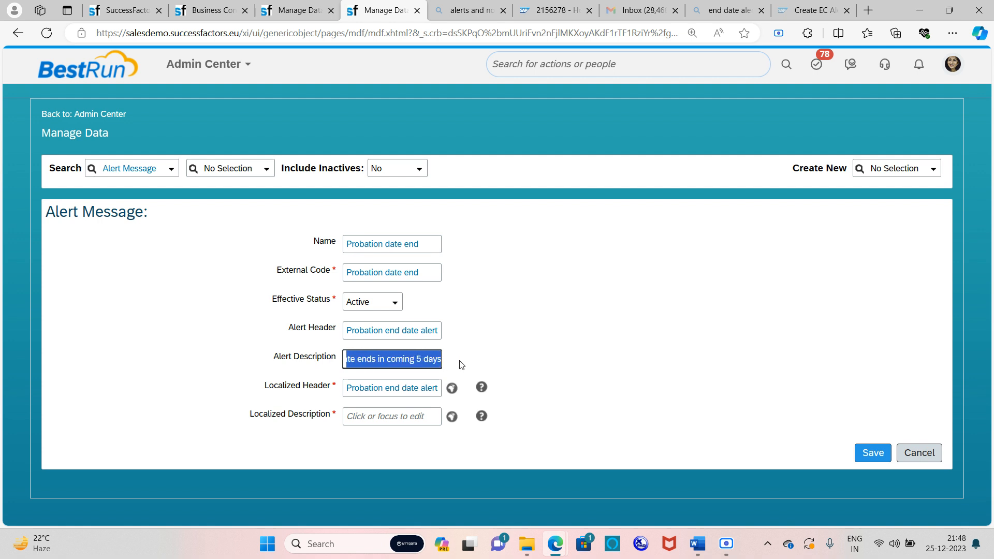
pyautogui.click(379, 421)
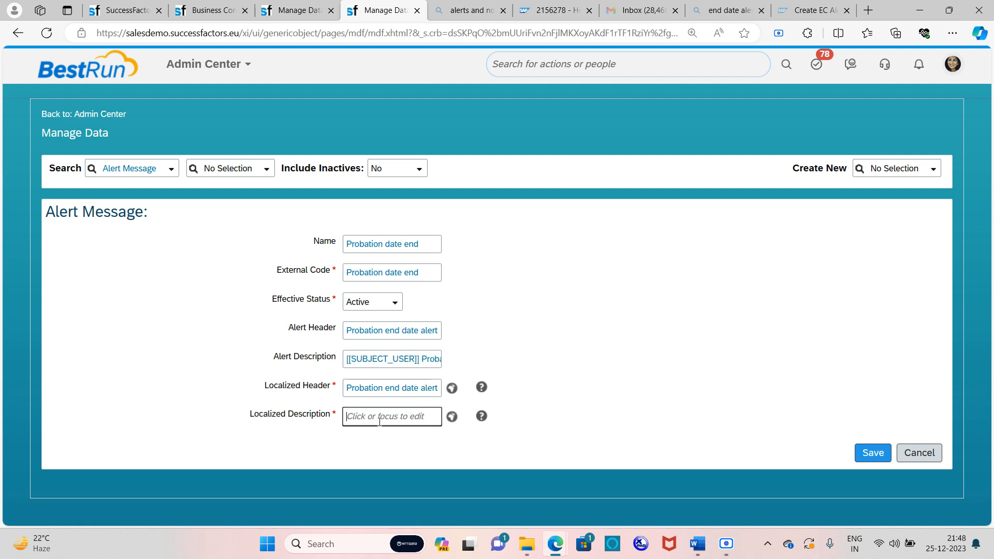
pyautogui.hotkey('ctrl', 'v')
pyautogui.click(874, 455)
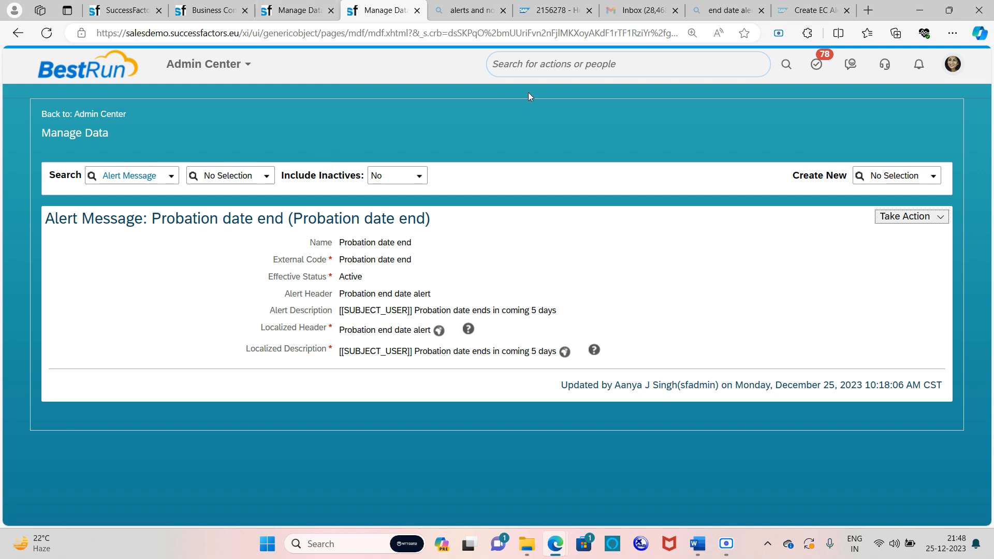
# Open Manage Organization, Pay and Job Structures through search and create a new Workflow
pyautogui.click(535, 64)
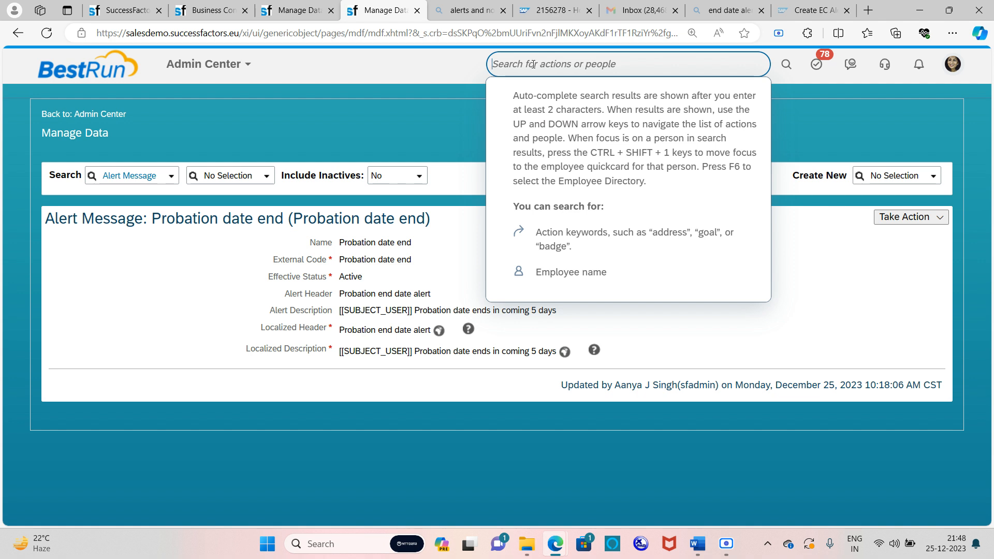
pyautogui.write('manage drg pay and')
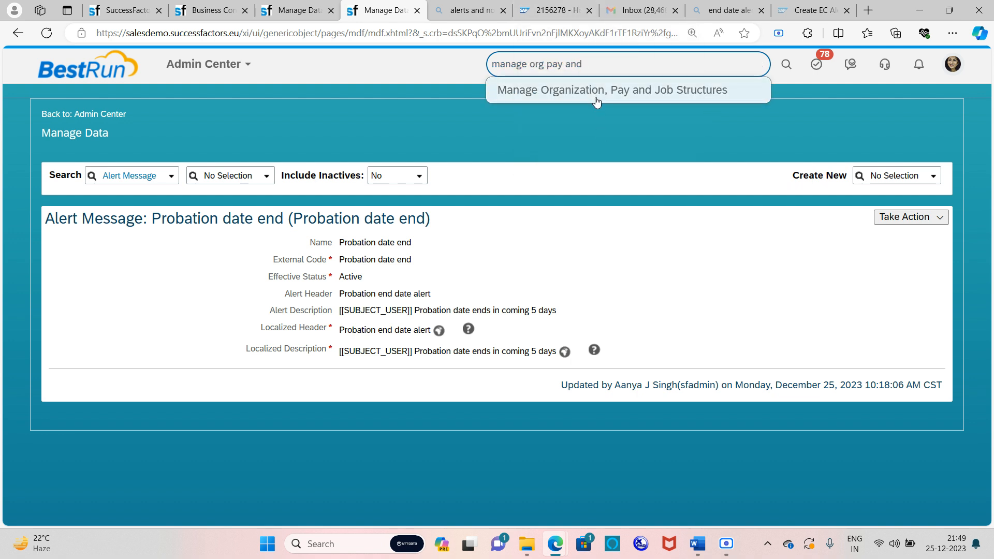
pyautogui.click(595, 98)
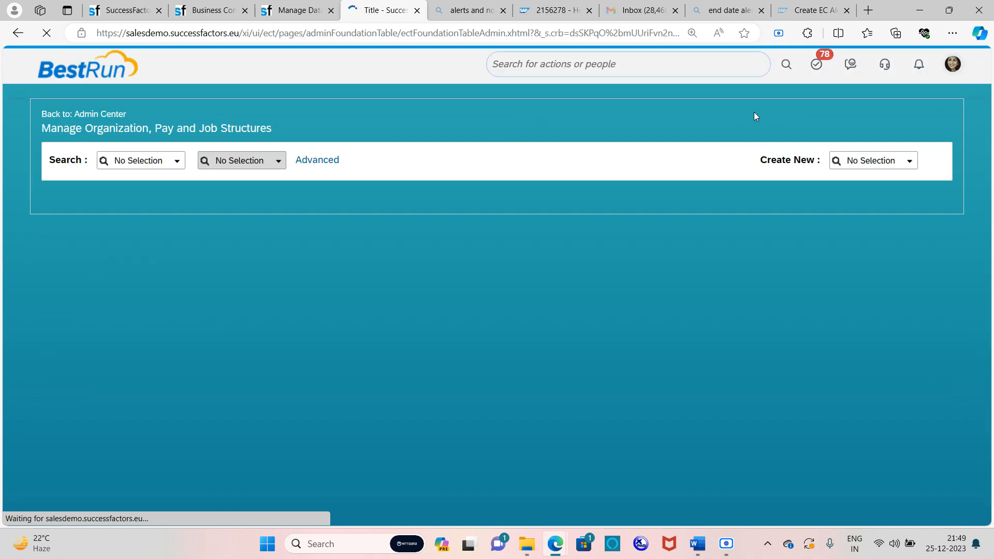
pyautogui.click(909, 161)
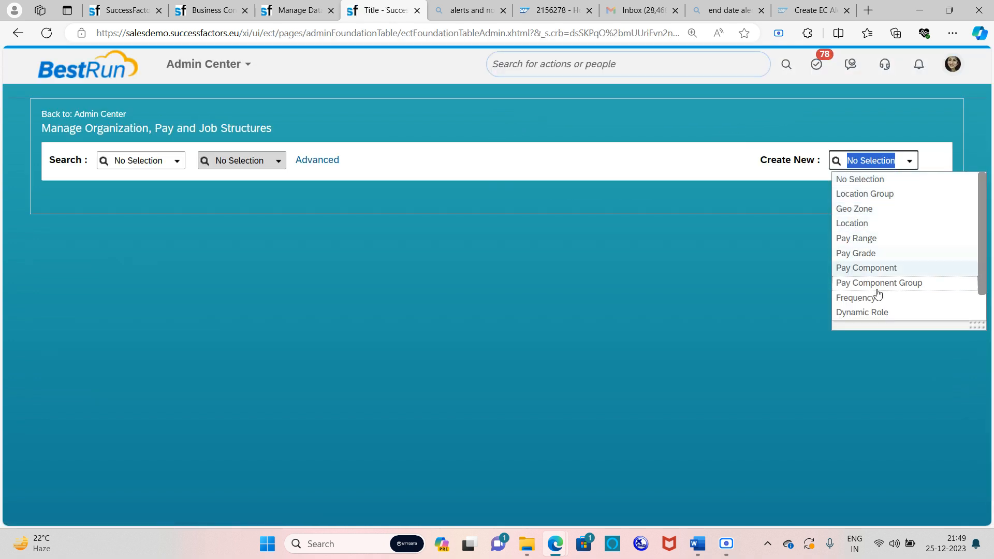
pyautogui.scroll(-2, 873, 290)
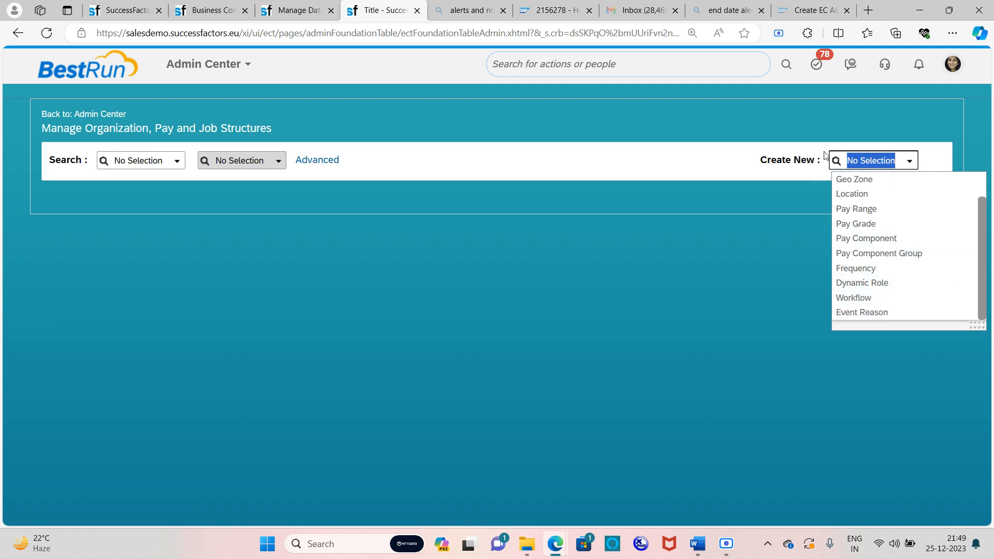
pyautogui.click(854, 298)
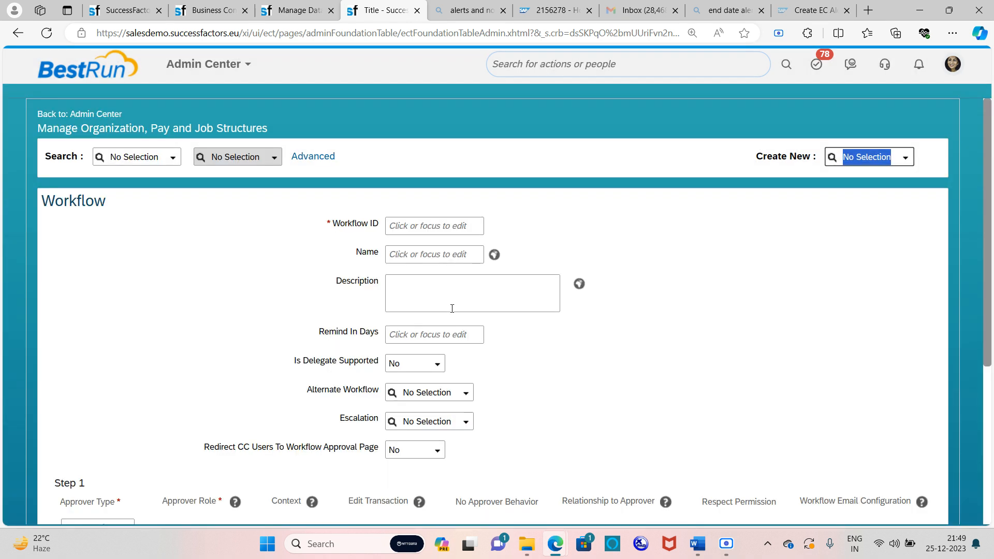
pyautogui.click(414, 226)
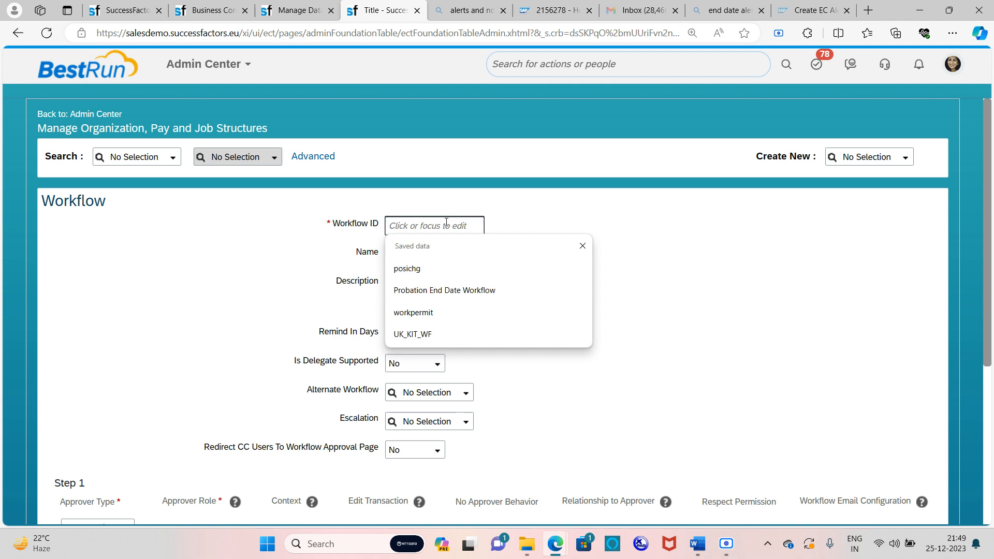
# Set both the workflow ID and the Name to 'probationenddate'
pyautogui.write('1')
pyautogui.press('BackSpace')
pyautogui.write('probatione')
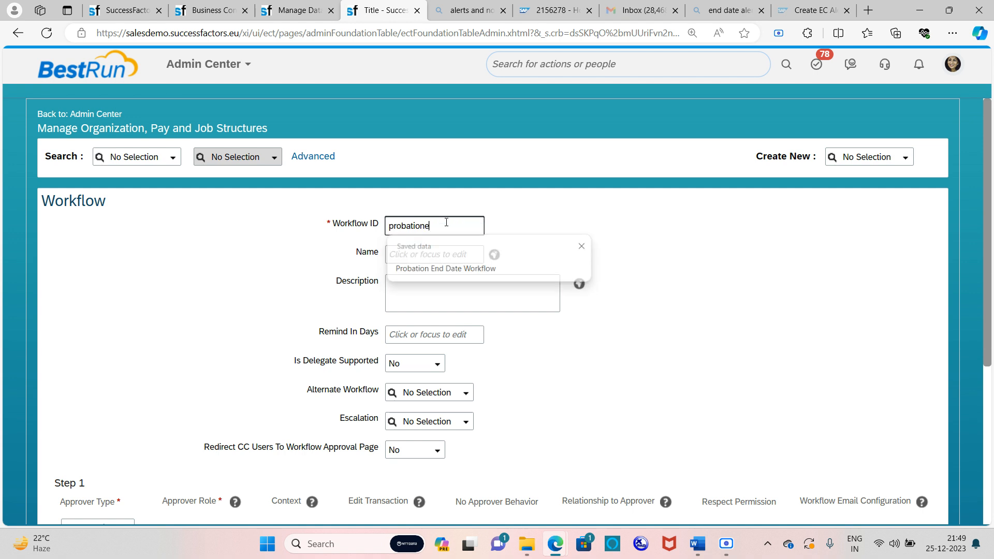
pyautogui.write('nddate')
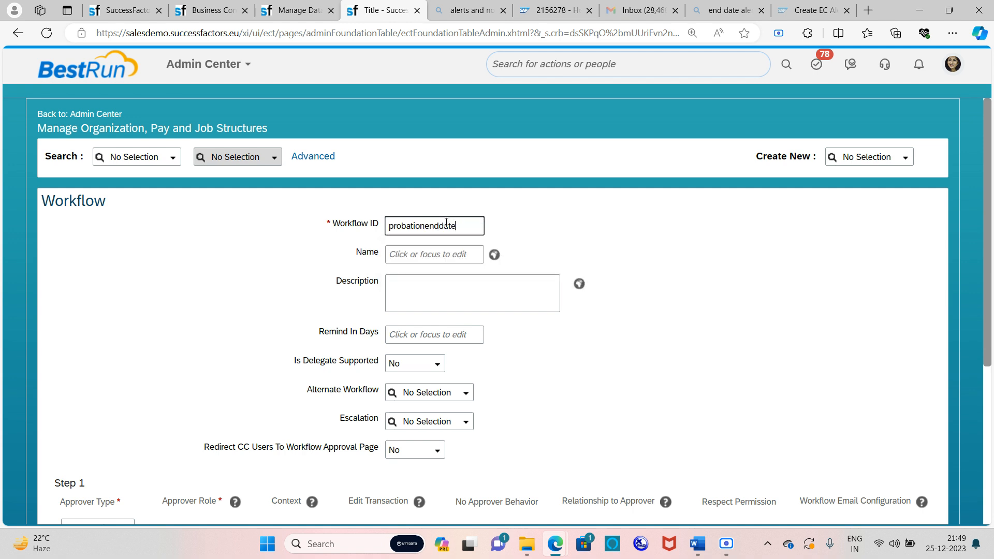
pyautogui.click(557, 233)
pyautogui.doubleClick(469, 226)
pyautogui.hotkey('ctrl', 'c')
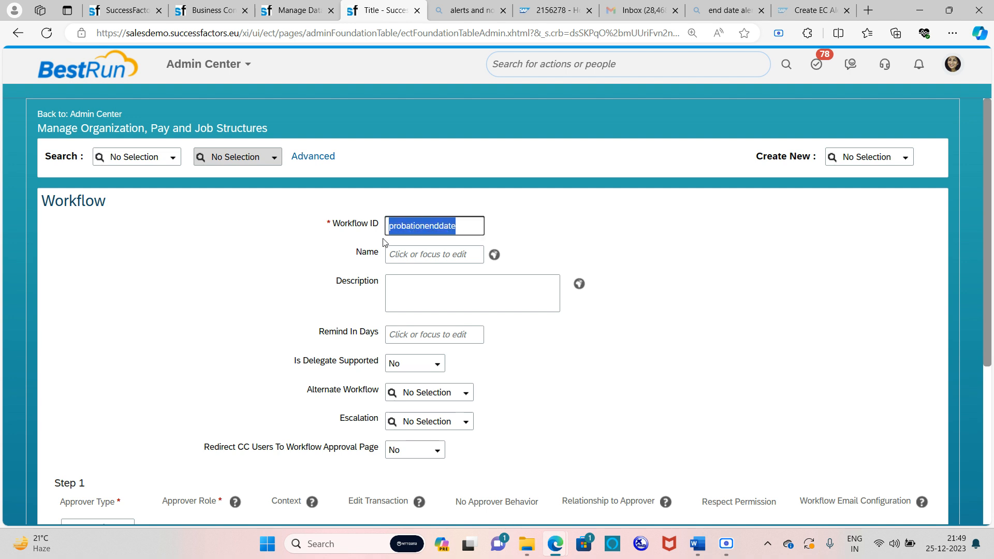
pyautogui.click(410, 256)
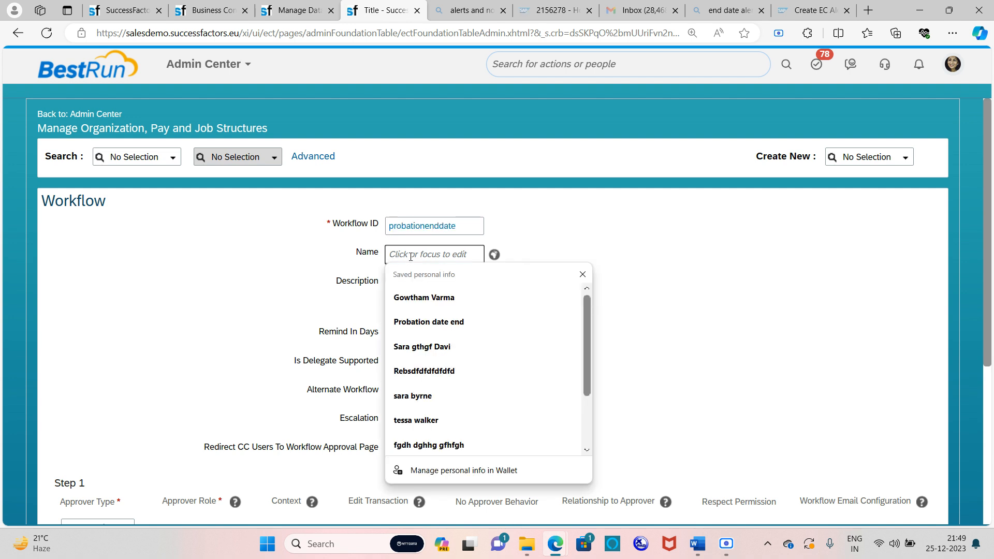
pyautogui.hotkey('ctrl', 'v')
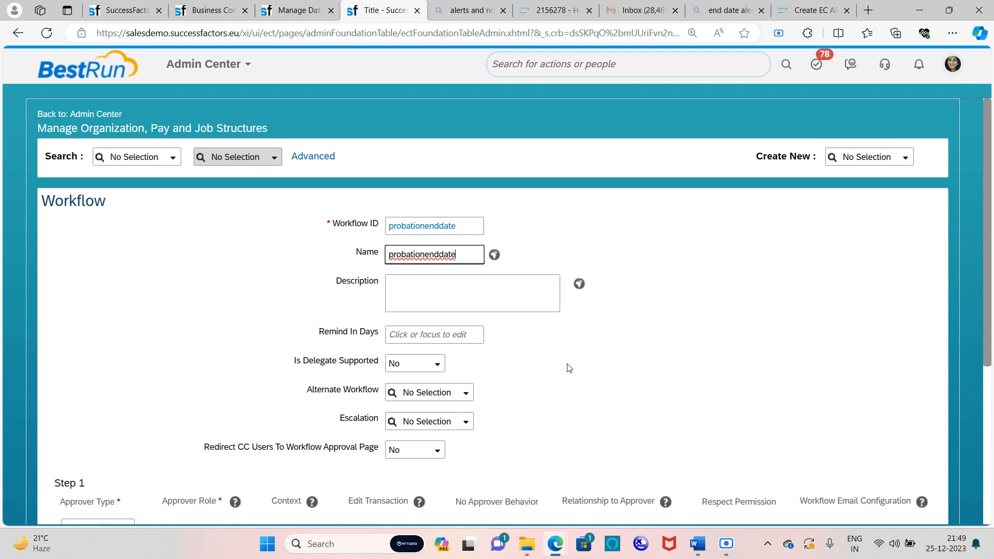
pyautogui.click(493, 351)
# Set Redirect CC Users To Workflow Approval Page to Yes
pyautogui.click(440, 334)
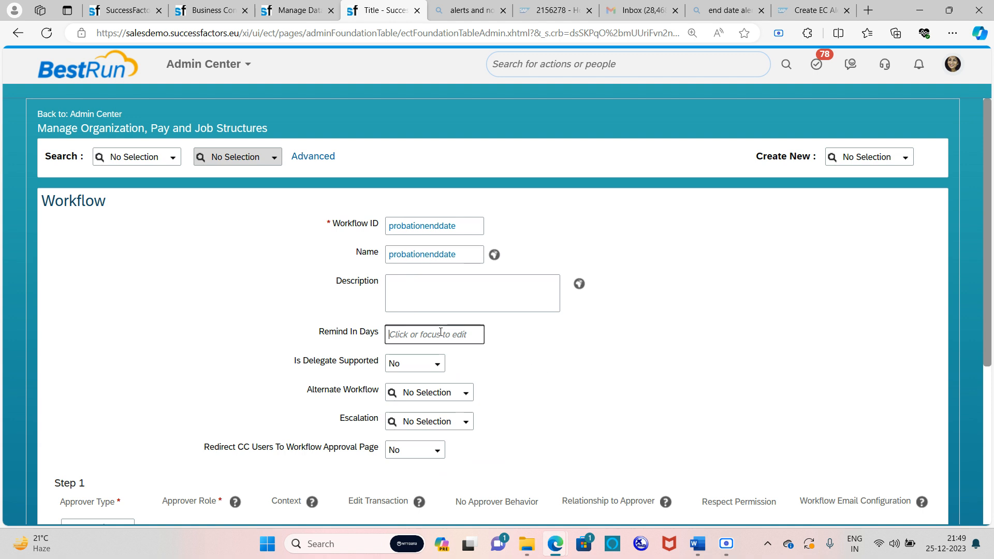
pyautogui.scroll(-5, 469, 333)
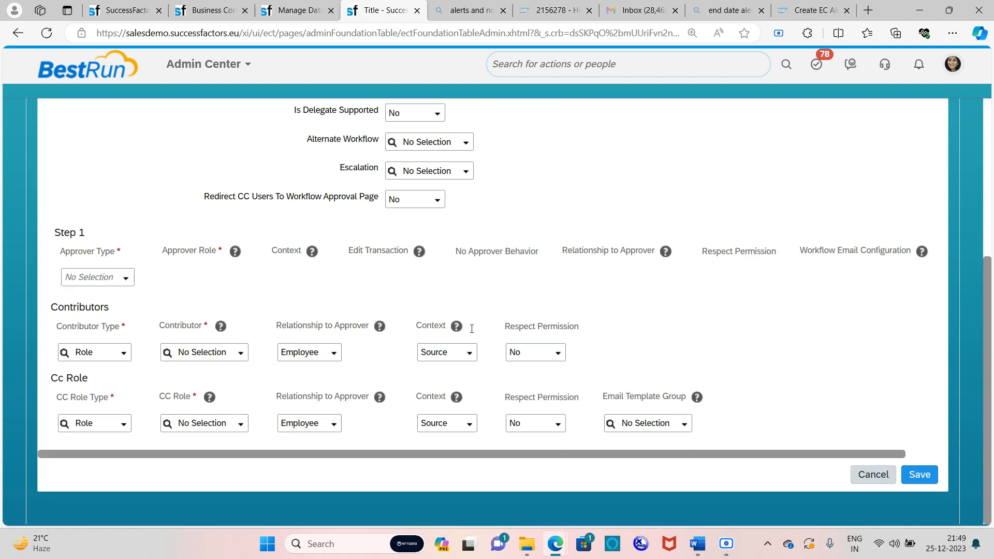
pyautogui.scroll(5, 473, 333)
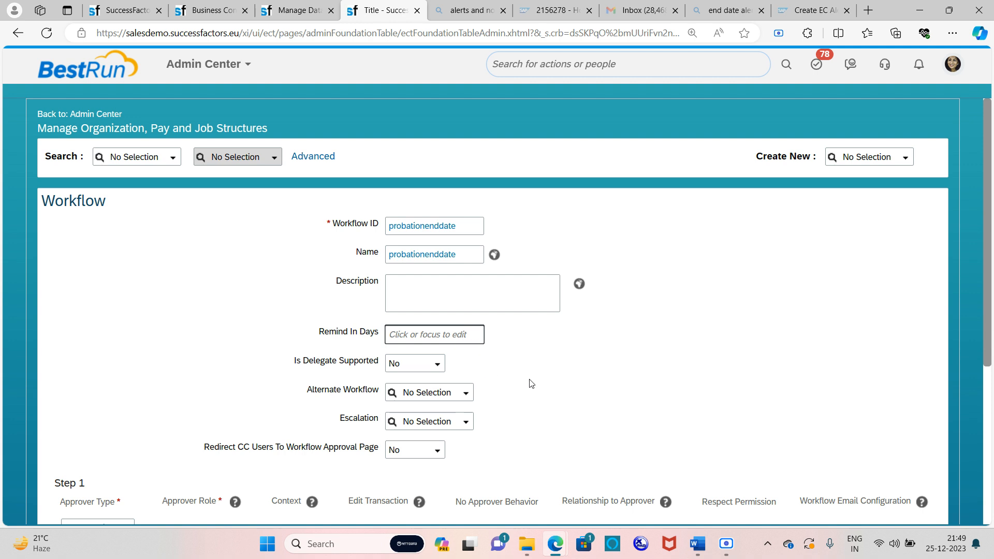
pyautogui.scroll(-2, 572, 400)
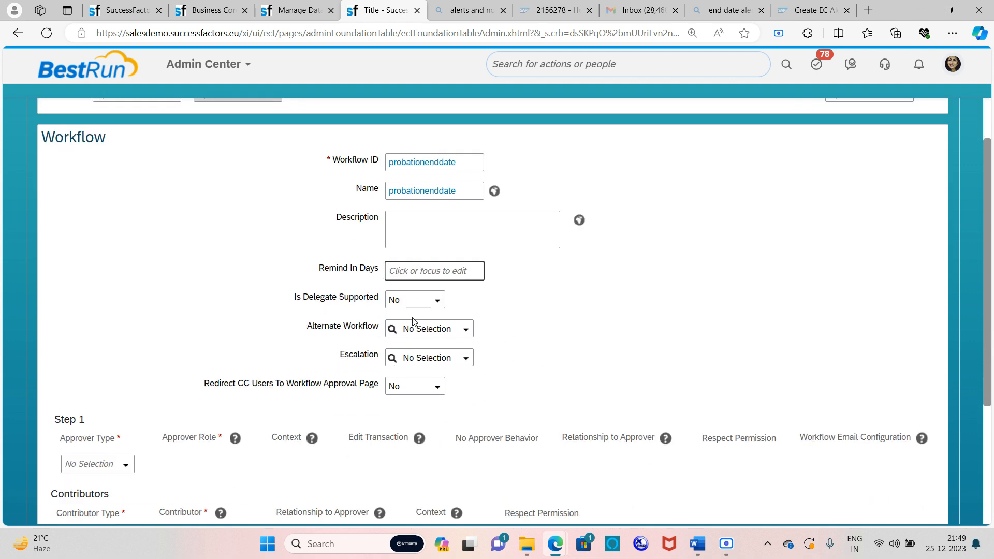
pyautogui.click(436, 388)
pyautogui.click(419, 416)
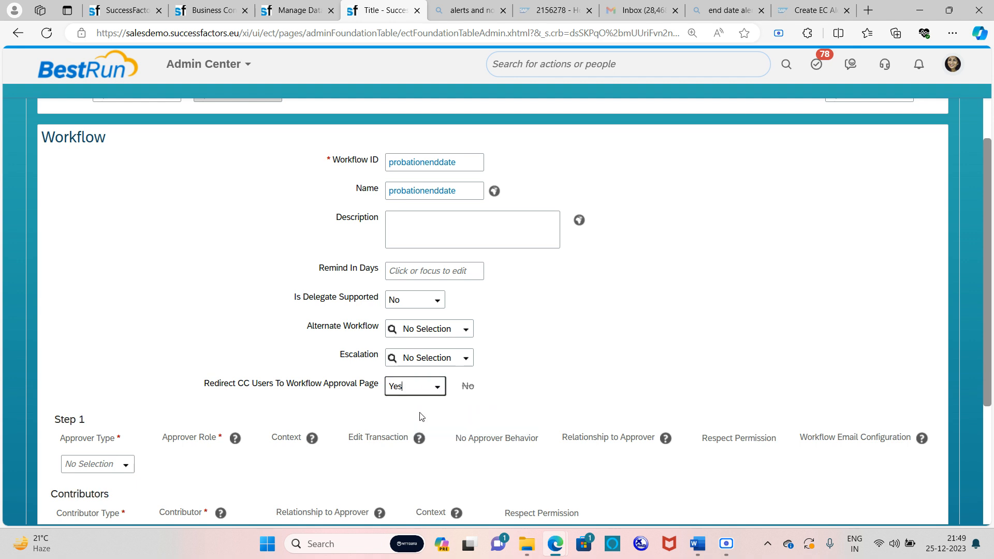
pyautogui.scroll(-3, 463, 331)
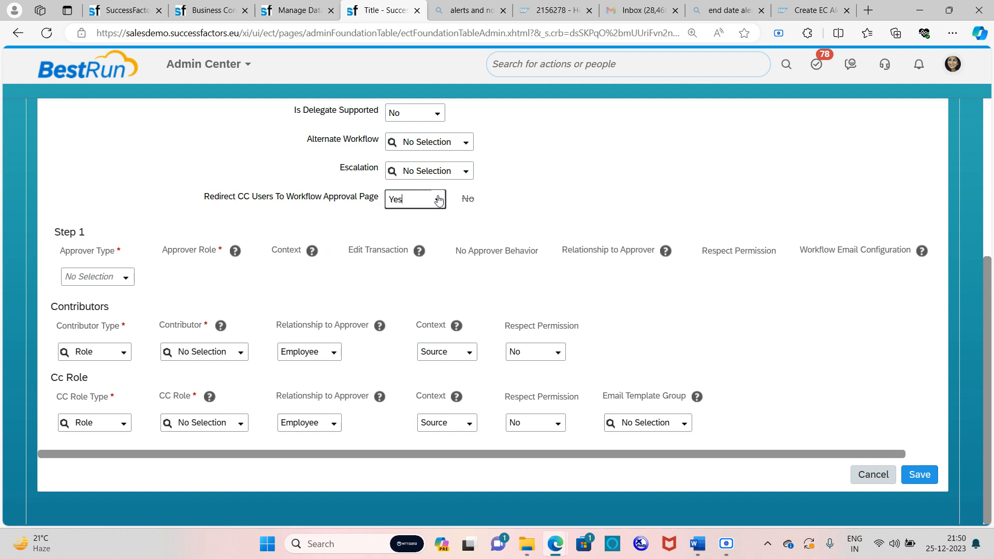
pyautogui.scroll(5, 280, 191)
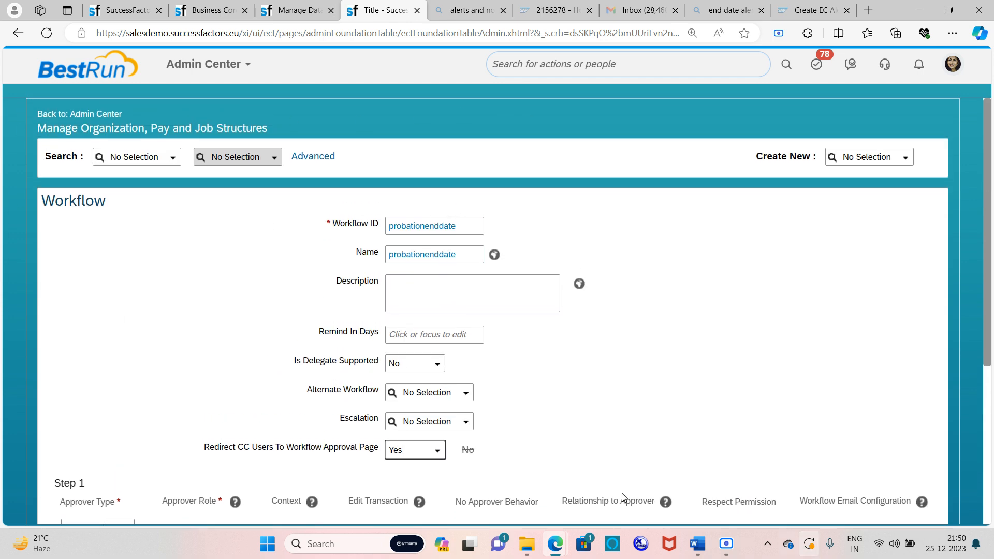
pyautogui.scroll(-5, 370, 313)
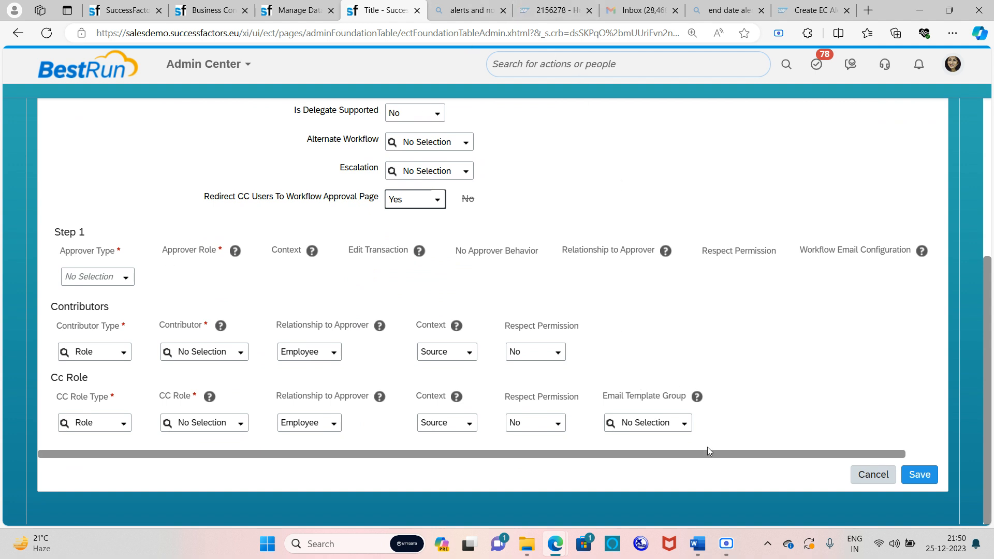
# Check the requirements document in Word, then return to the SuccessFactors workflow form
pyautogui.click(698, 543)
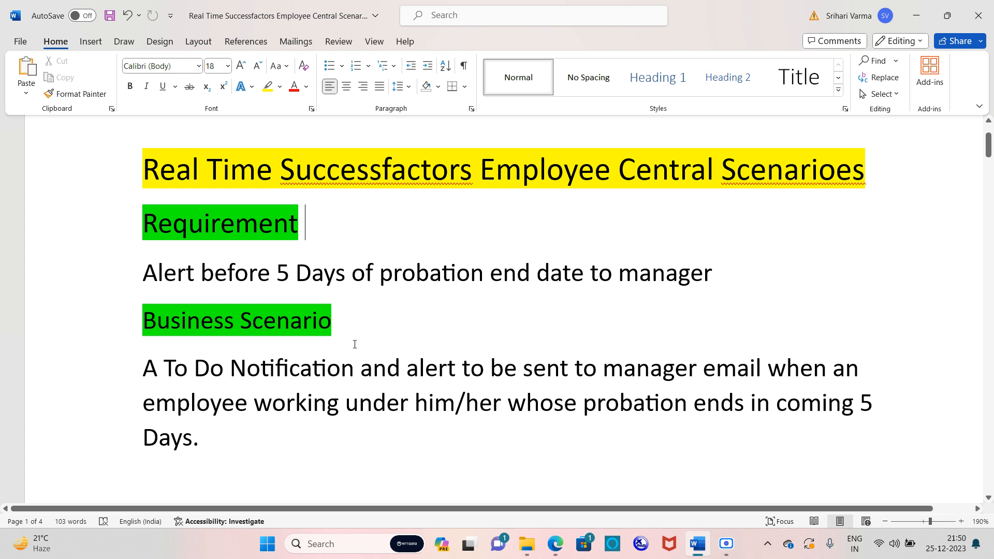
pyautogui.hotkey('alt', 'Tab')
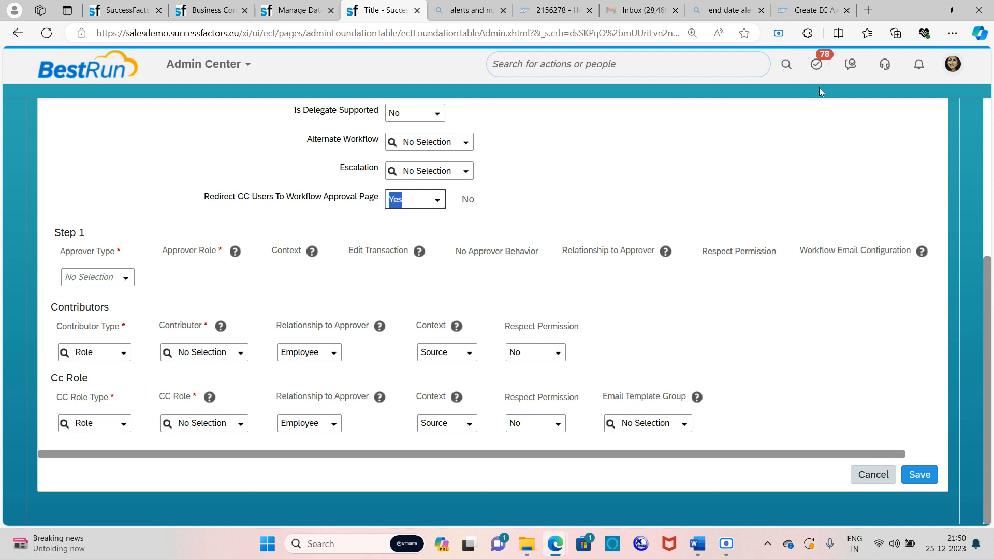
# Make Step 1's approver type Role with Manager as the approver role
pyautogui.click(129, 283)
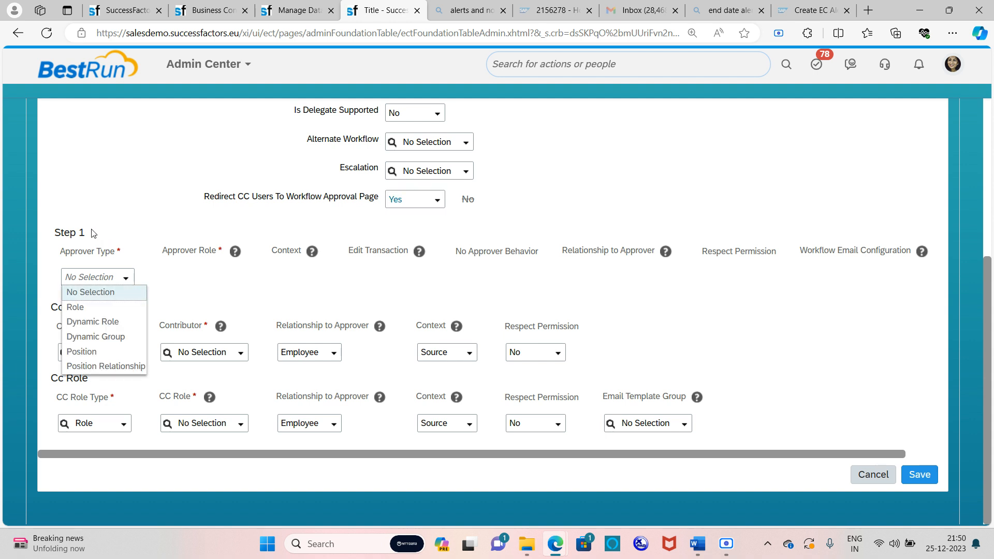
pyautogui.click(100, 308)
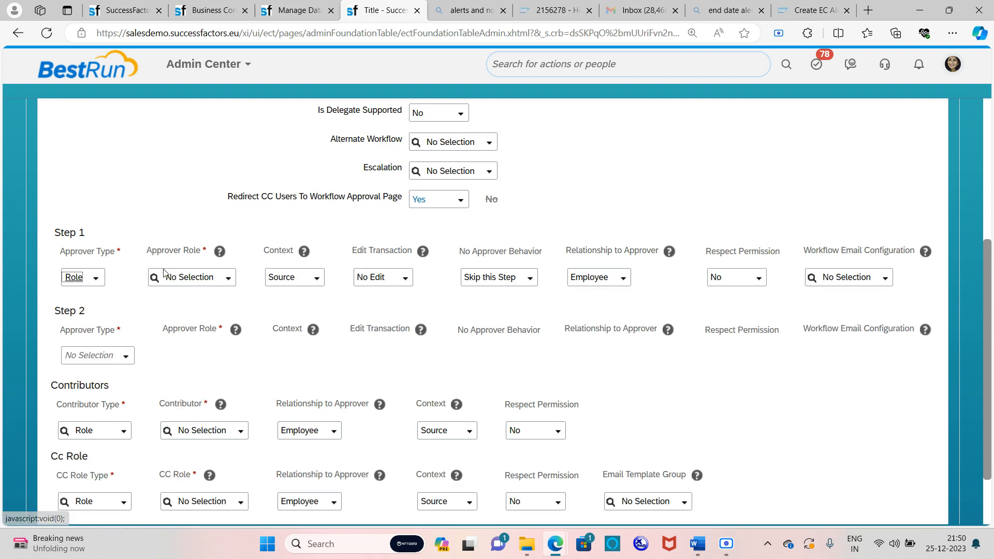
pyautogui.click(228, 278)
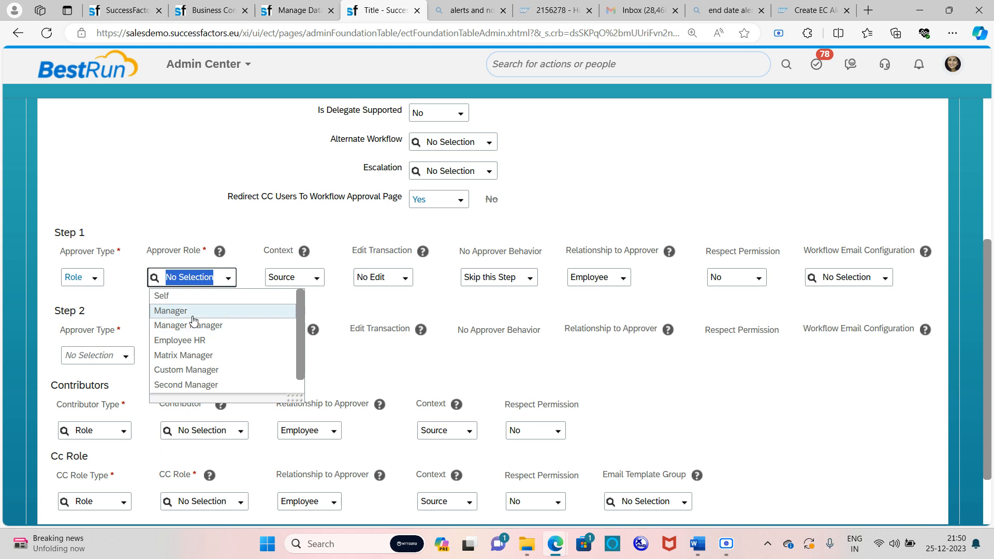
pyautogui.click(192, 312)
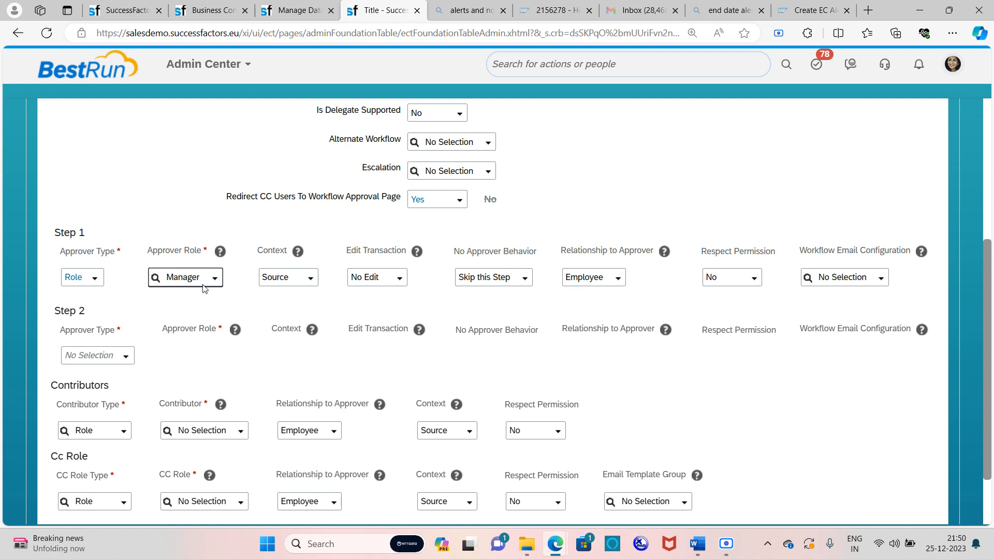
pyautogui.scroll(-3, 207, 269)
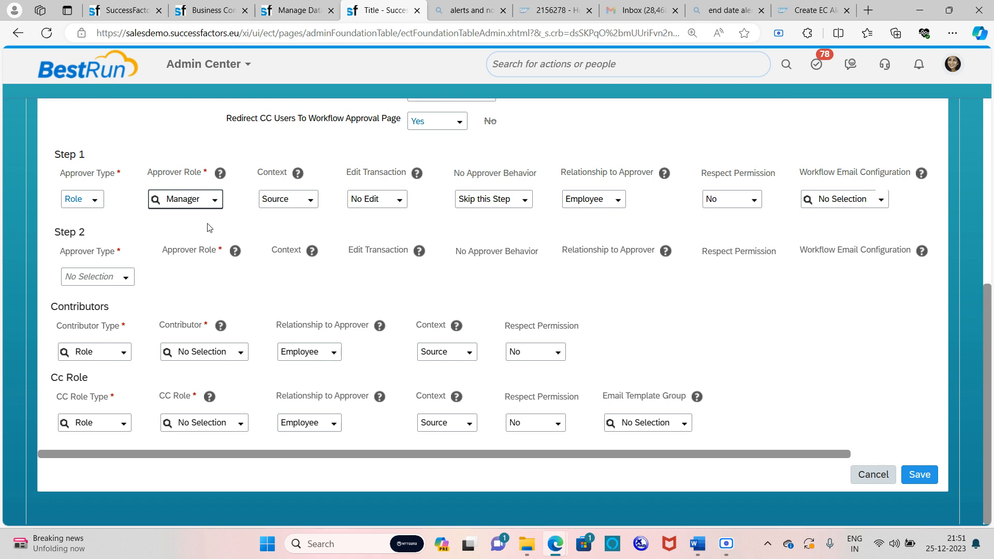
pyautogui.hotkey('alt', 'Tab')
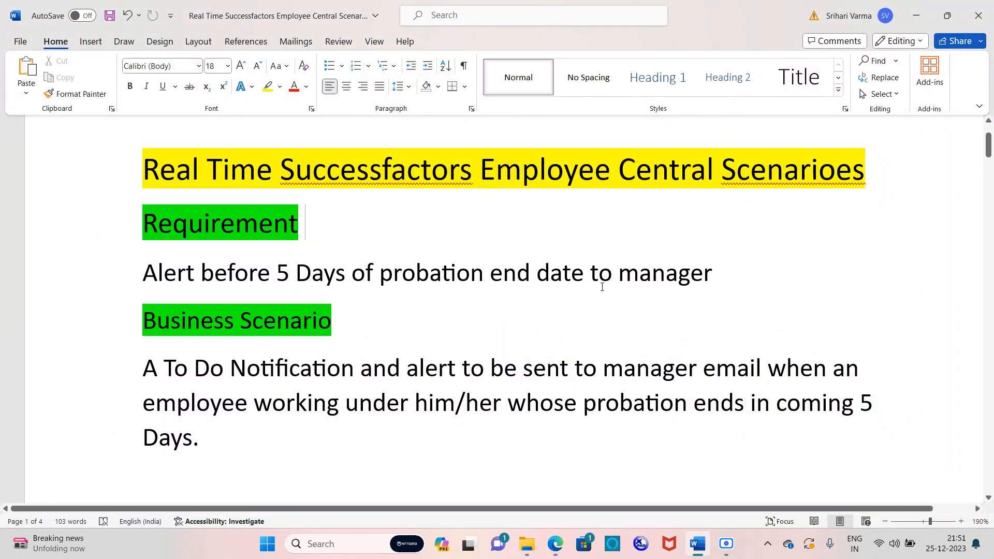
pyautogui.hotkey('alt', 'Tab')
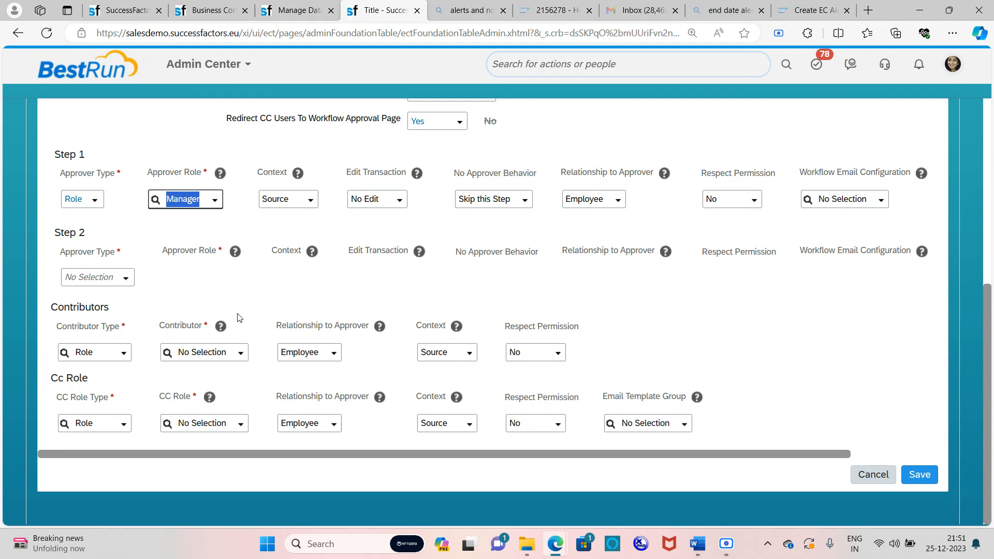
# Add a CC recipient with role type Role and CC role Manager
pyautogui.click(243, 288)
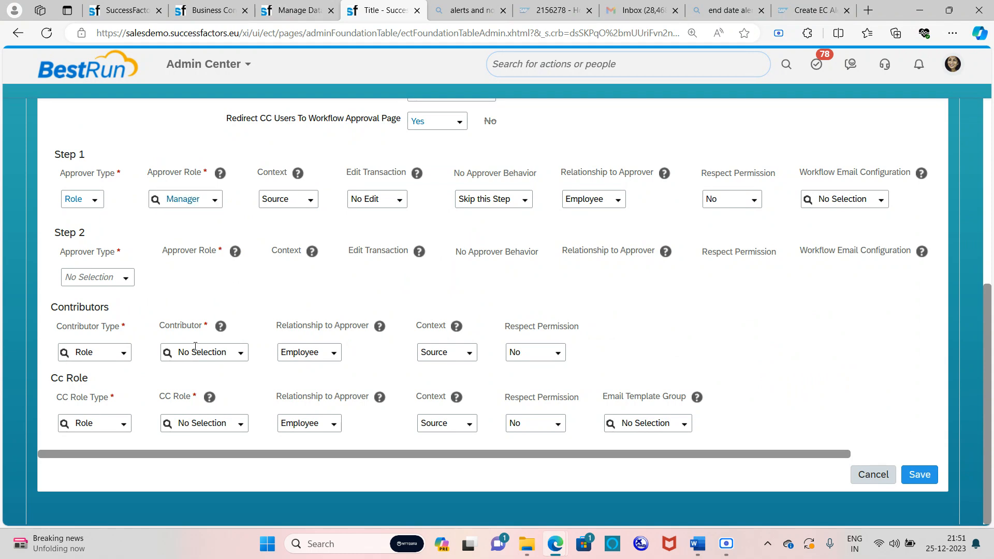
pyautogui.click(124, 428)
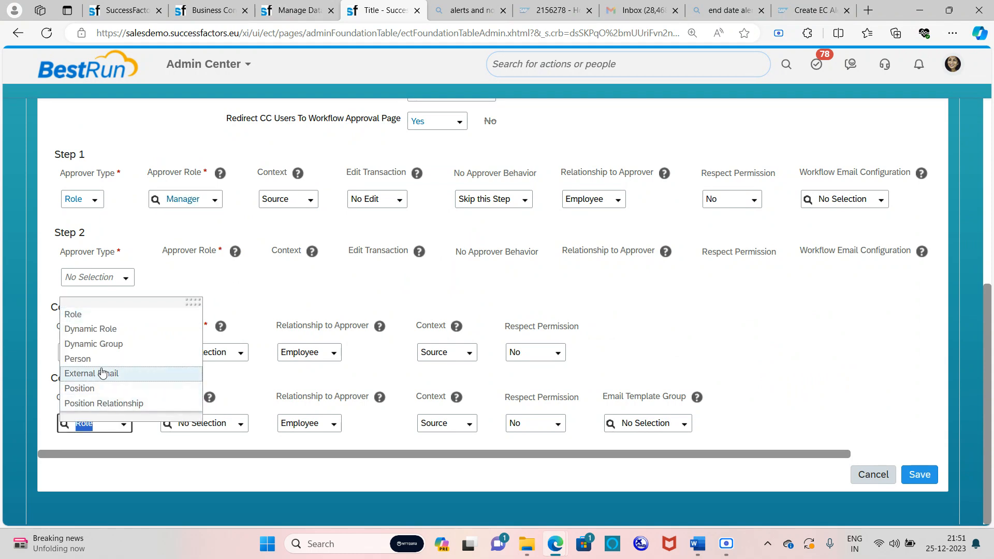
pyautogui.click(110, 317)
pyautogui.click(240, 426)
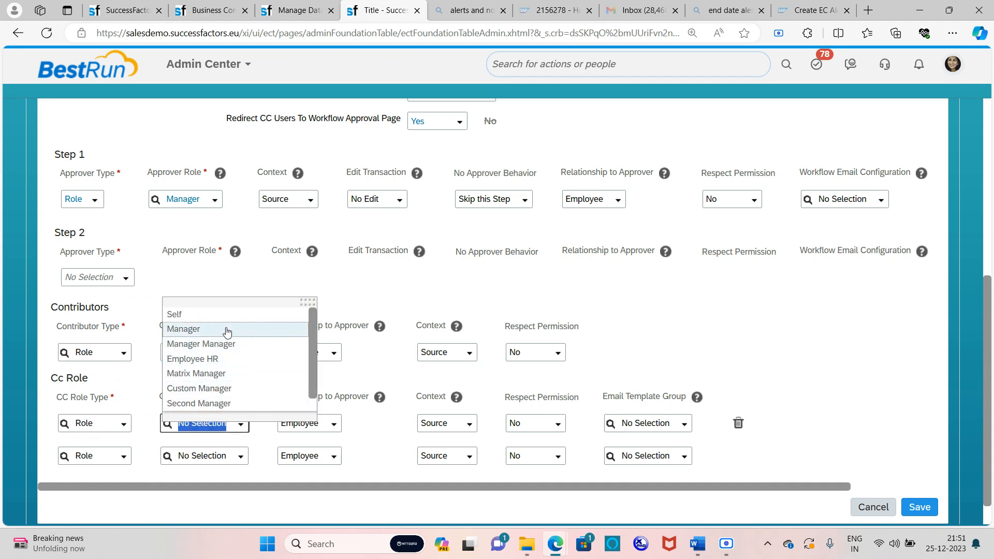
pyautogui.click(226, 329)
pyautogui.scroll(-1, 254, 383)
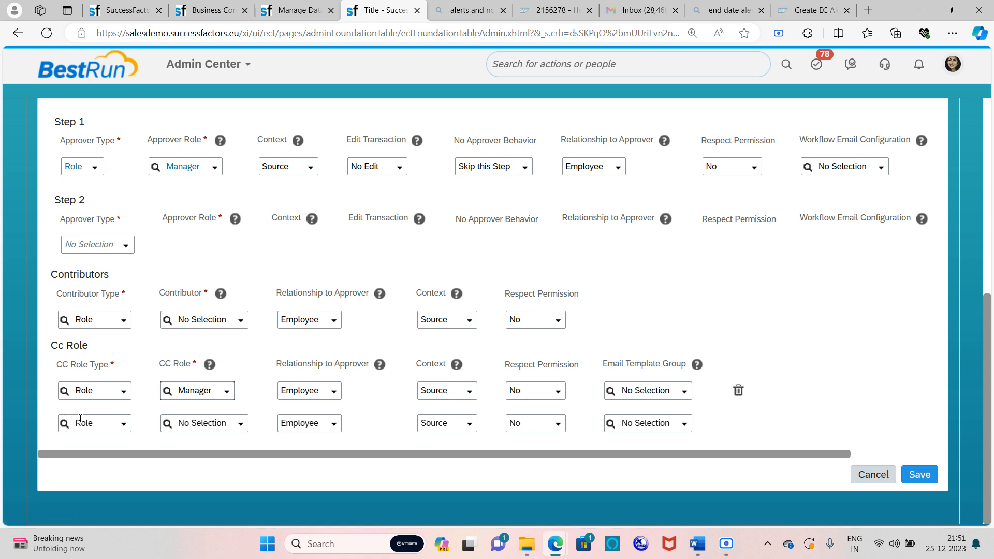
# Add a second CC row of type External Email with the recipient's e-mail address, then save the workflow
pyautogui.click(121, 424)
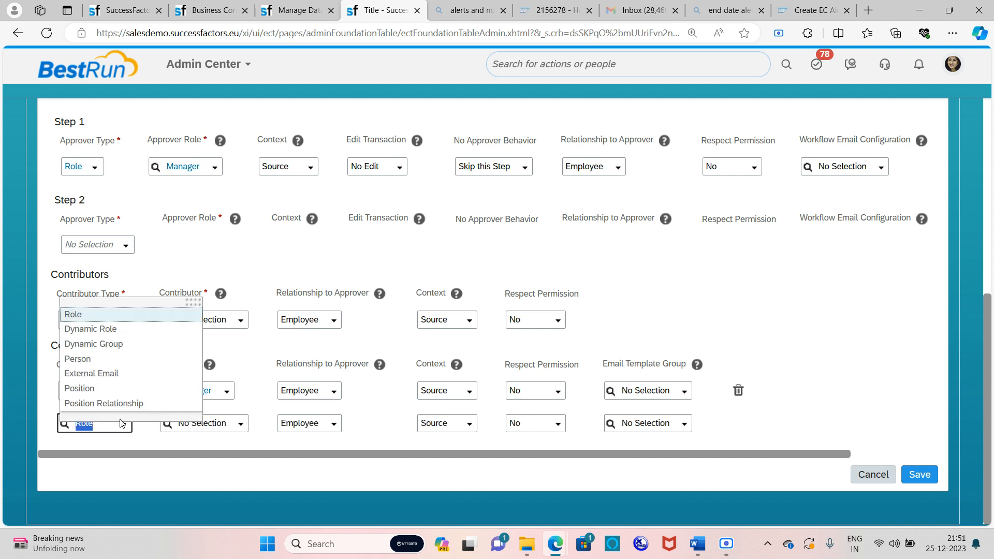
pyautogui.click(128, 373)
pyautogui.click(221, 420)
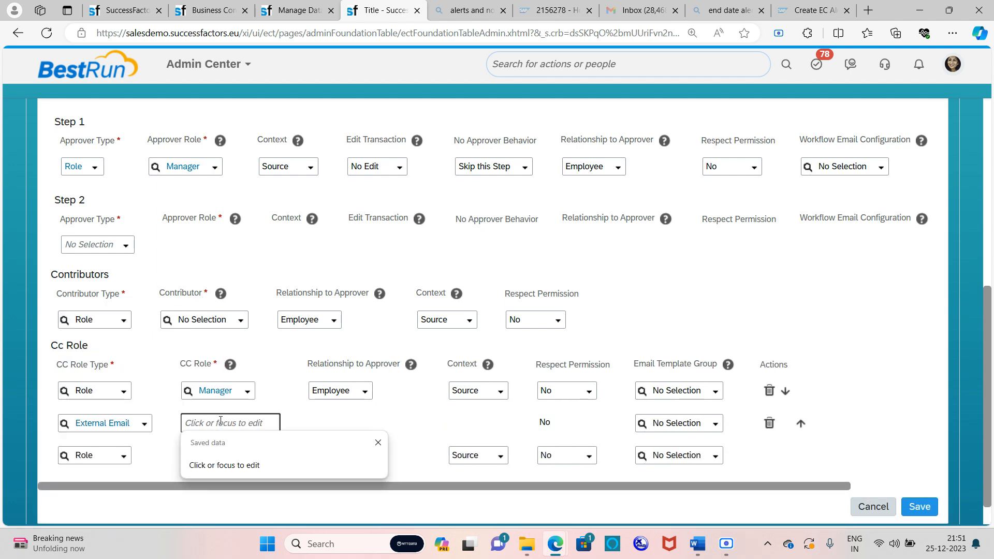
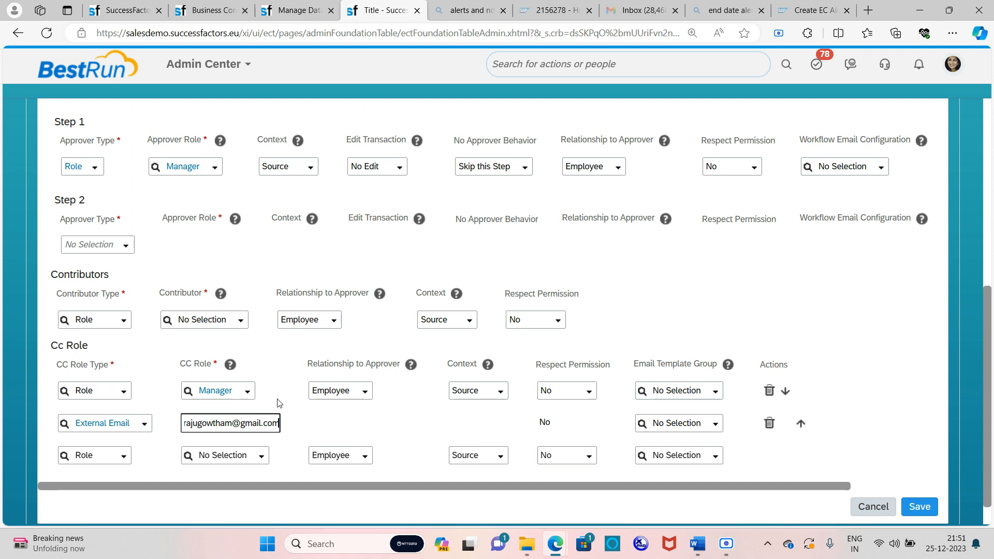
pyautogui.scroll(3, 277, 402)
pyautogui.scroll(-3, 278, 403)
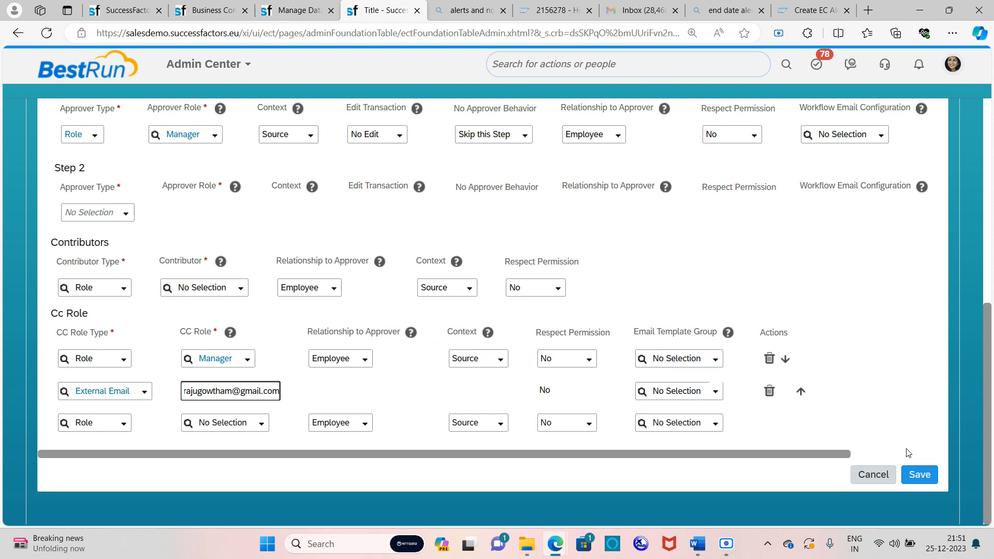
pyautogui.click(916, 480)
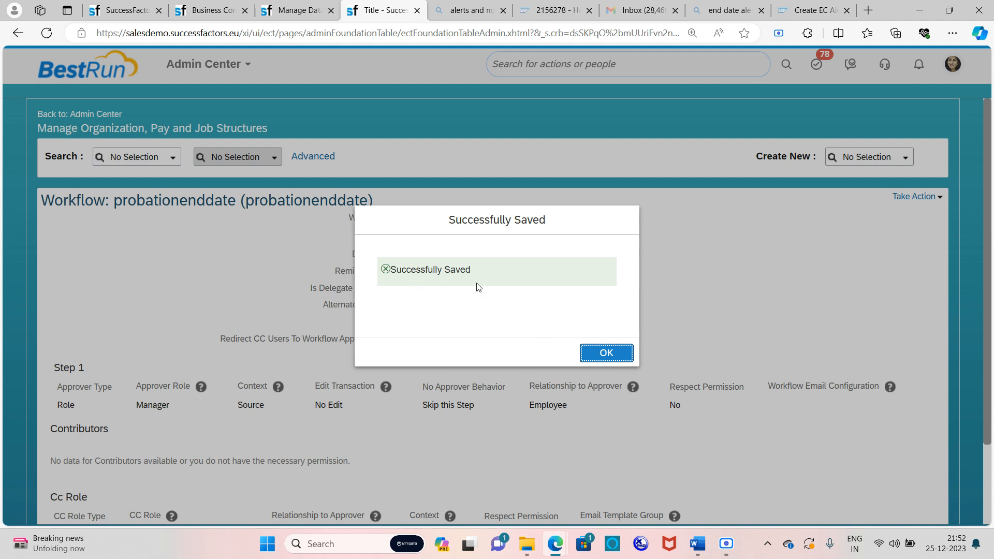
# Acknowledge the save confirmation and open Manage Business Configuration from the header search
pyautogui.click(598, 354)
pyautogui.click(592, 75)
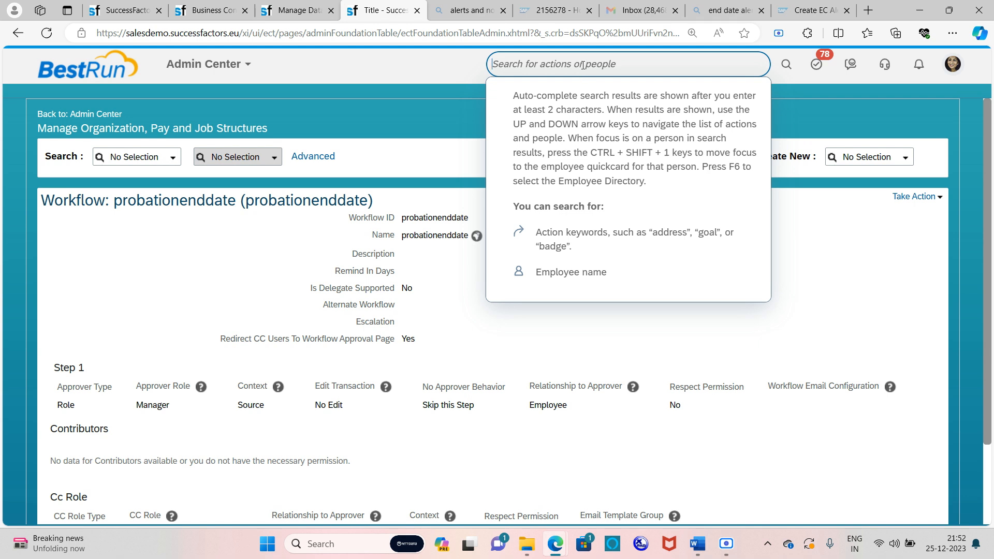
pyautogui.write('manage business d')
pyautogui.write('onfigur')
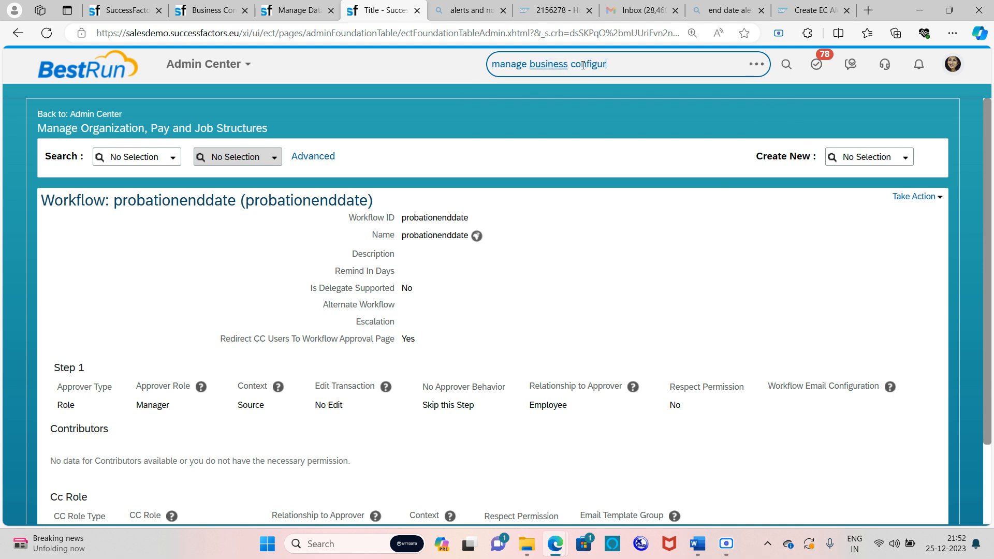
pyautogui.click(581, 136)
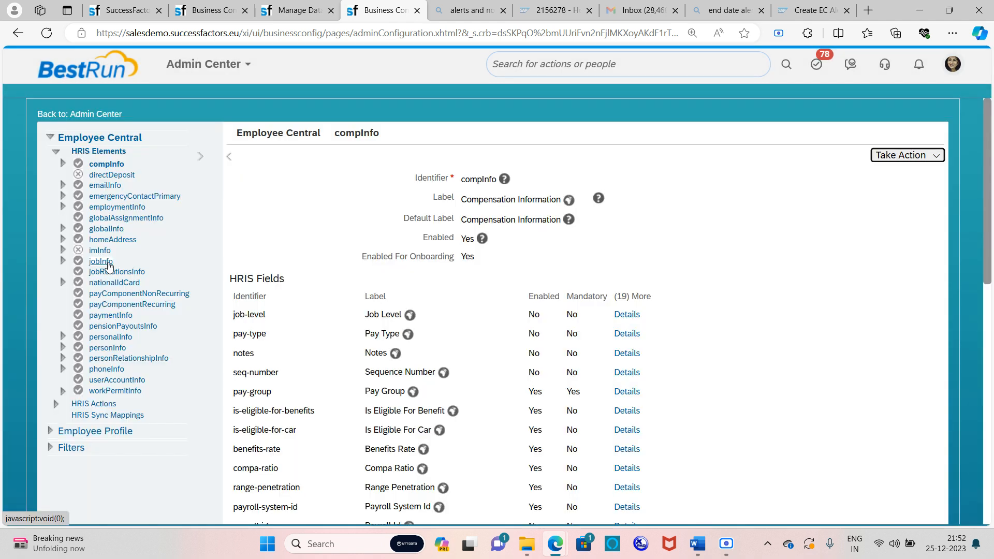
pyautogui.click(102, 262)
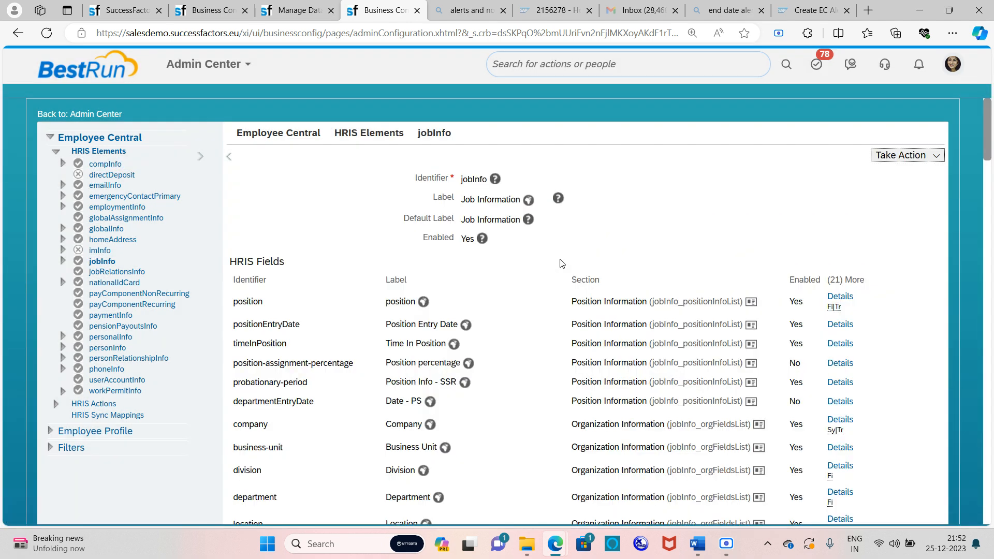
pyautogui.scroll(-4, 563, 263)
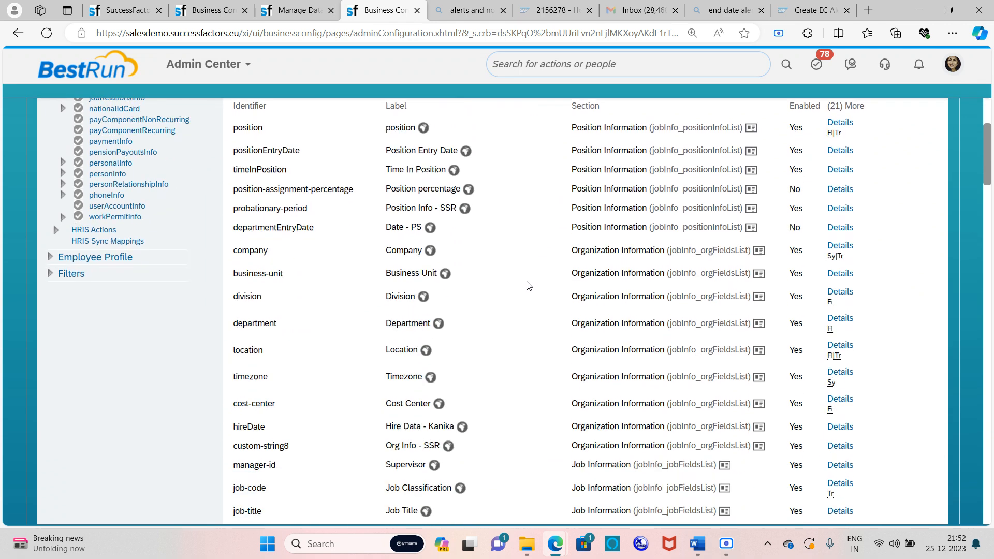
pyautogui.scroll(-4, 528, 285)
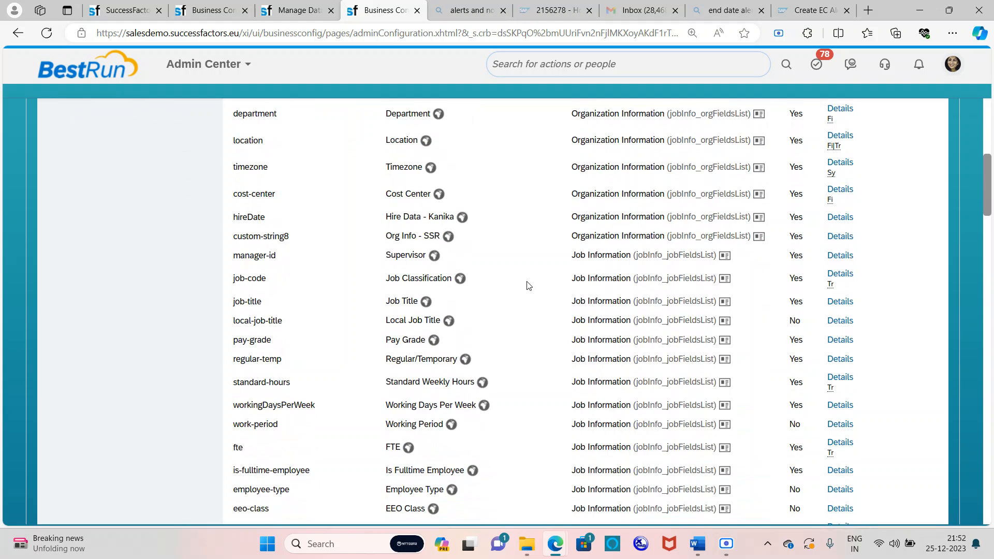
pyautogui.scroll(-7, 520, 290)
pyautogui.scroll(-5, 516, 294)
pyautogui.scroll(-3, 489, 303)
pyautogui.scroll(-6, 482, 305)
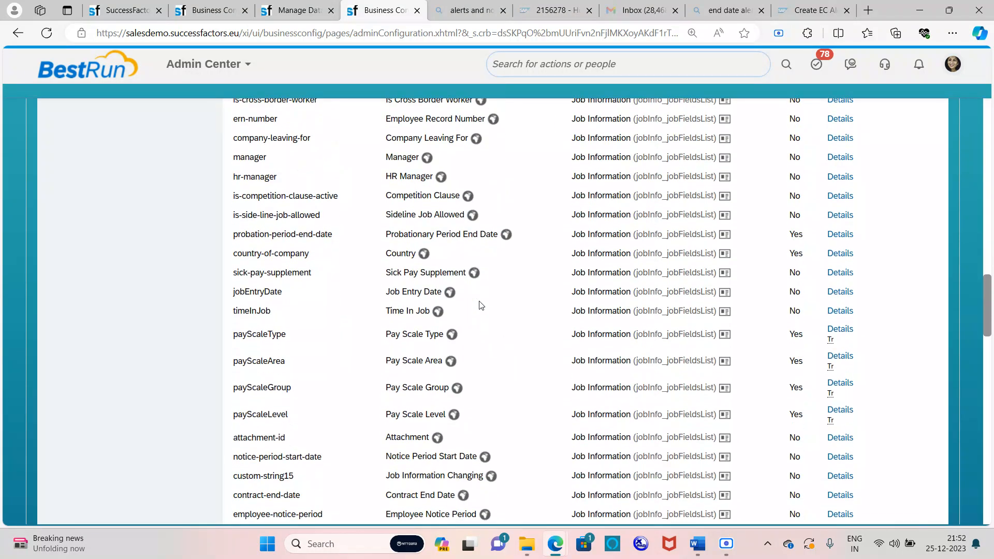
pyautogui.scroll(-2, 481, 306)
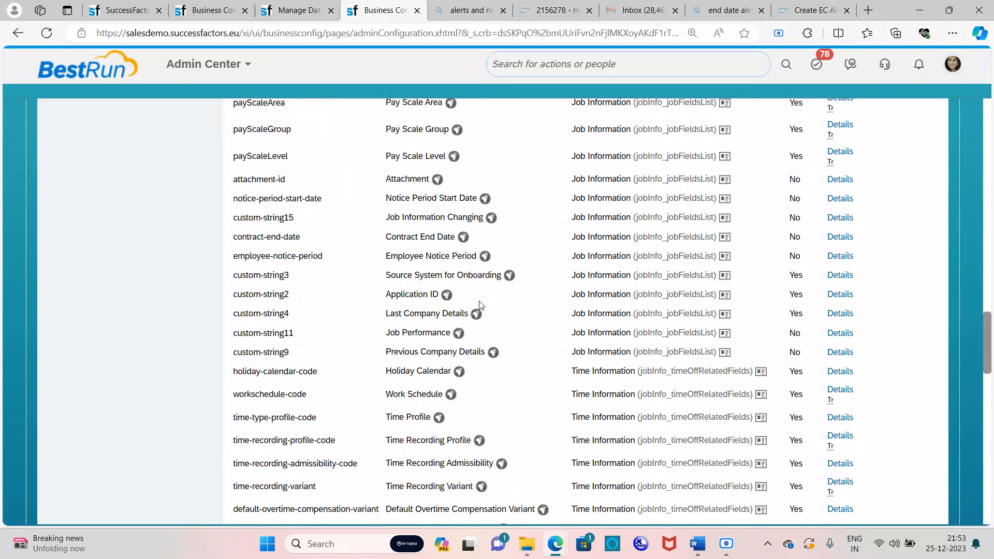
pyautogui.scroll(-6, 480, 305)
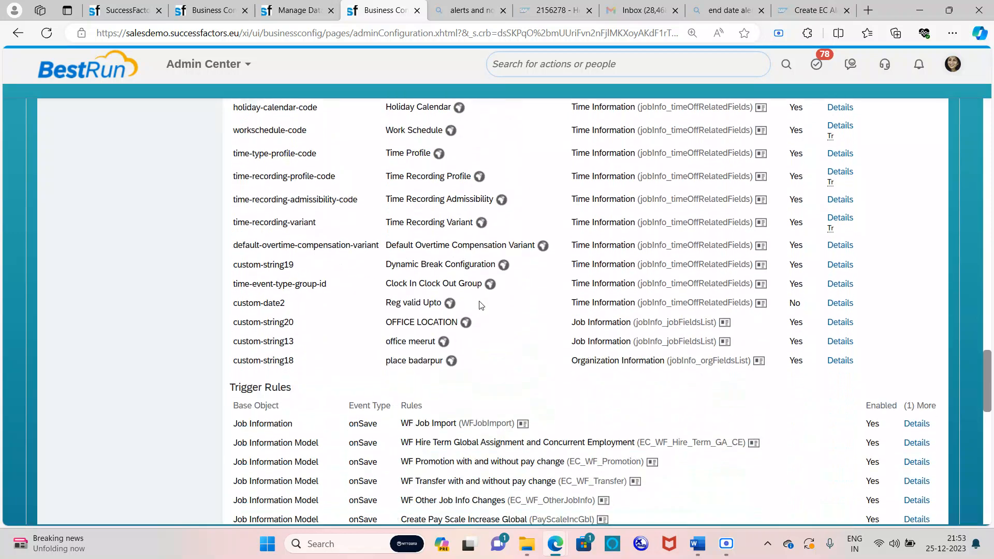
pyautogui.scroll(2, 480, 305)
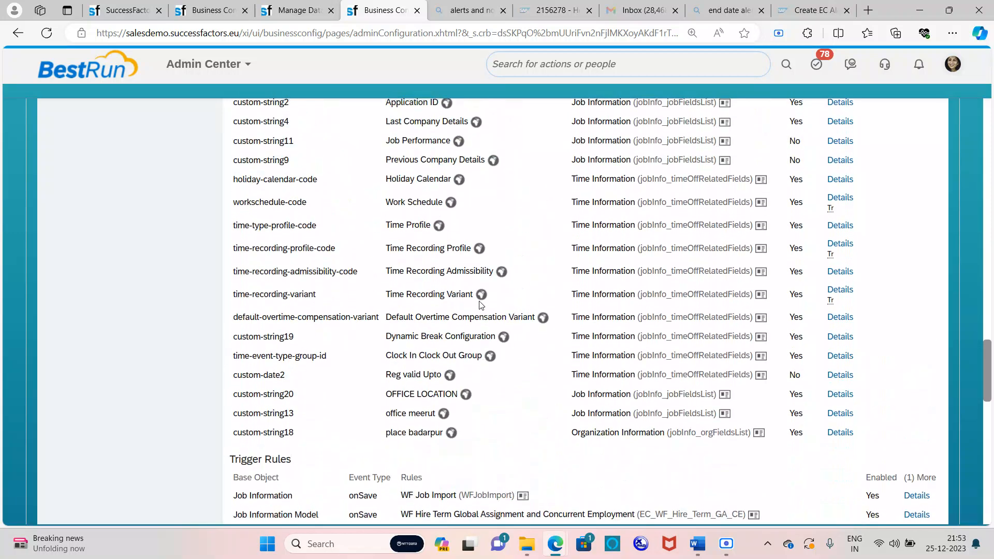
pyautogui.hotkey('ctrl', 'f')
pyautogui.write('pro')
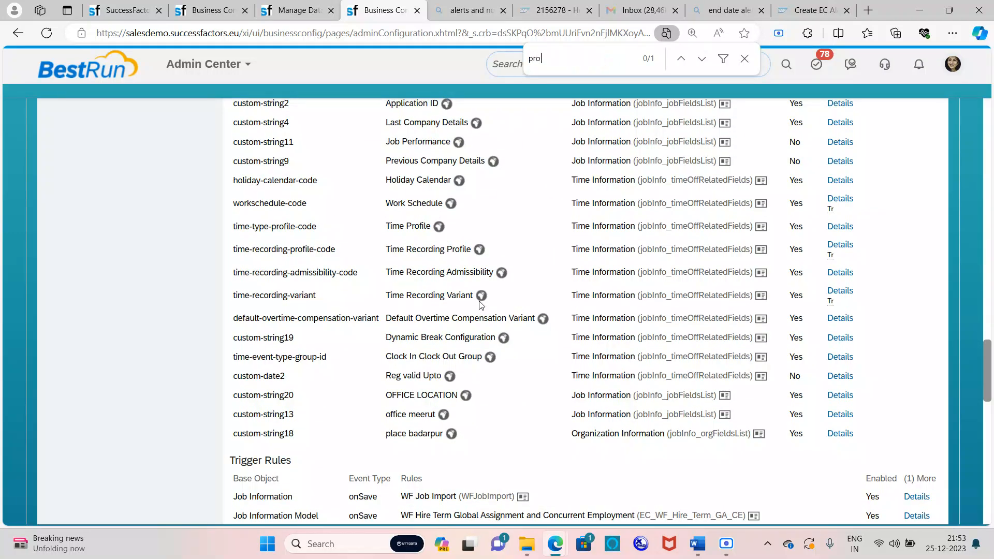
pyautogui.write('bat')
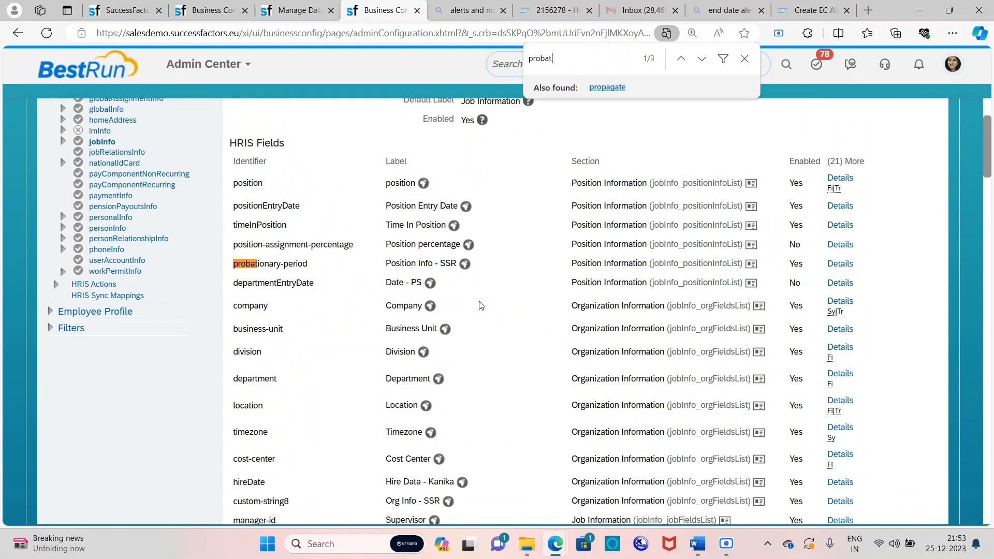
pyautogui.press('Return')
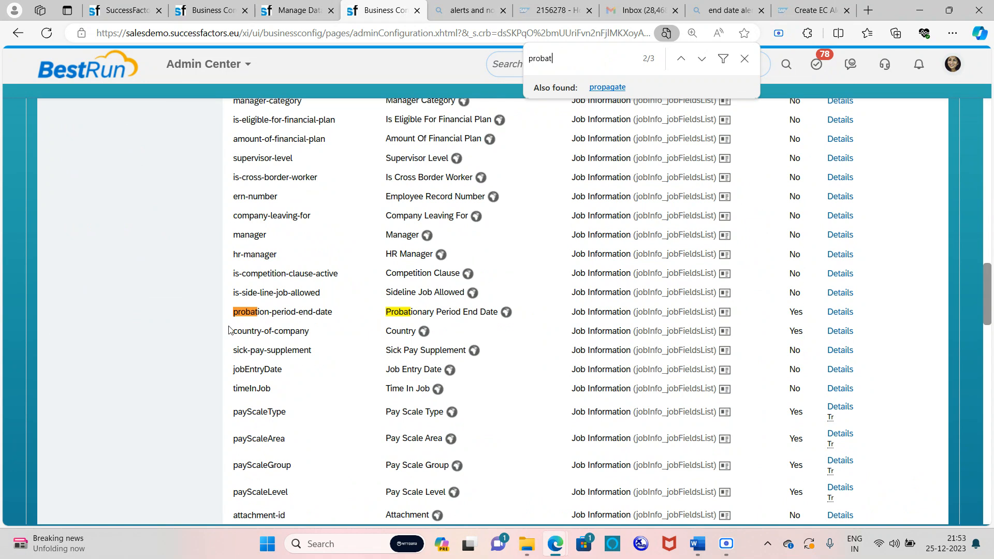
pyautogui.moveTo(235, 315); pyautogui.dragTo(340, 315)
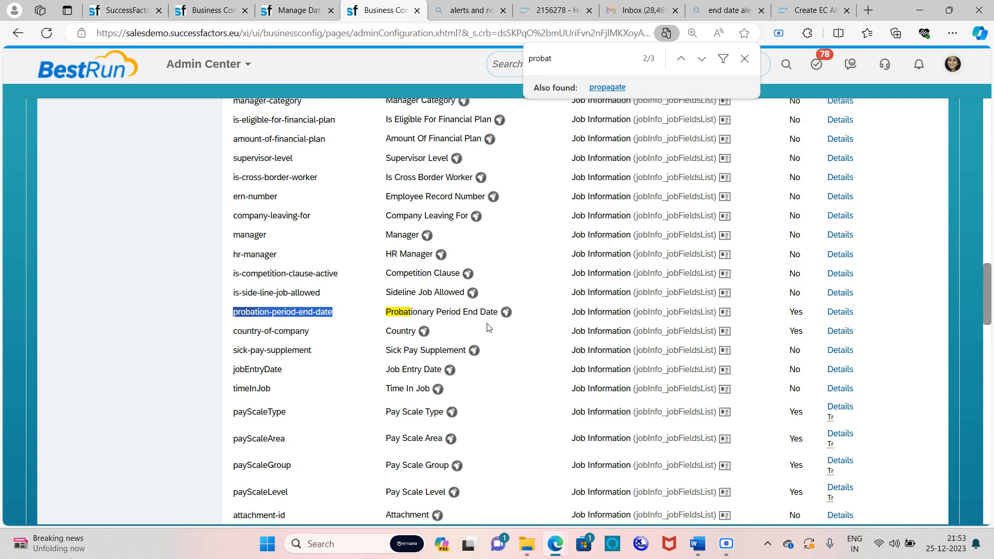
pyautogui.scroll(12, 584, 314)
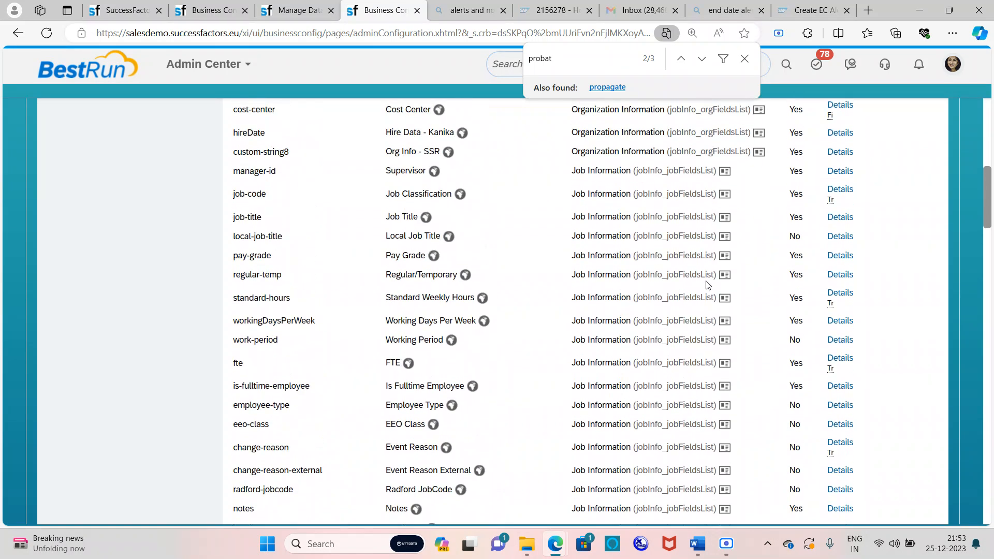
pyautogui.scroll(6, 708, 282)
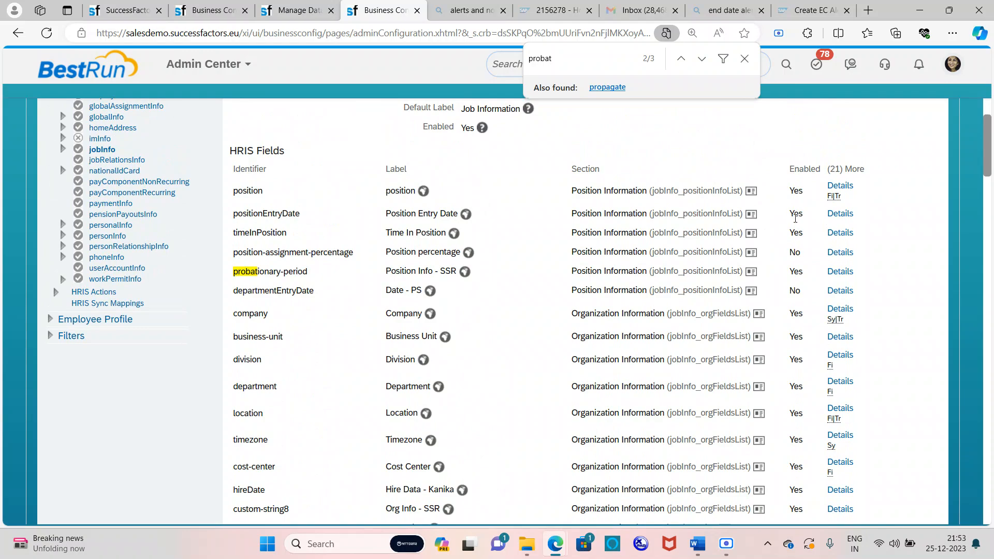
pyautogui.scroll(-15, 555, 332)
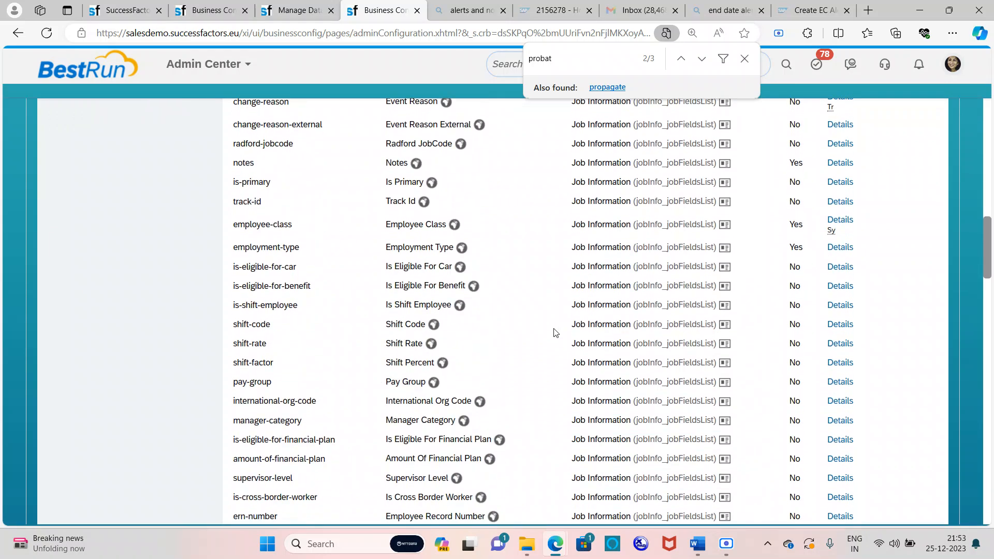
pyautogui.scroll(-6, 555, 332)
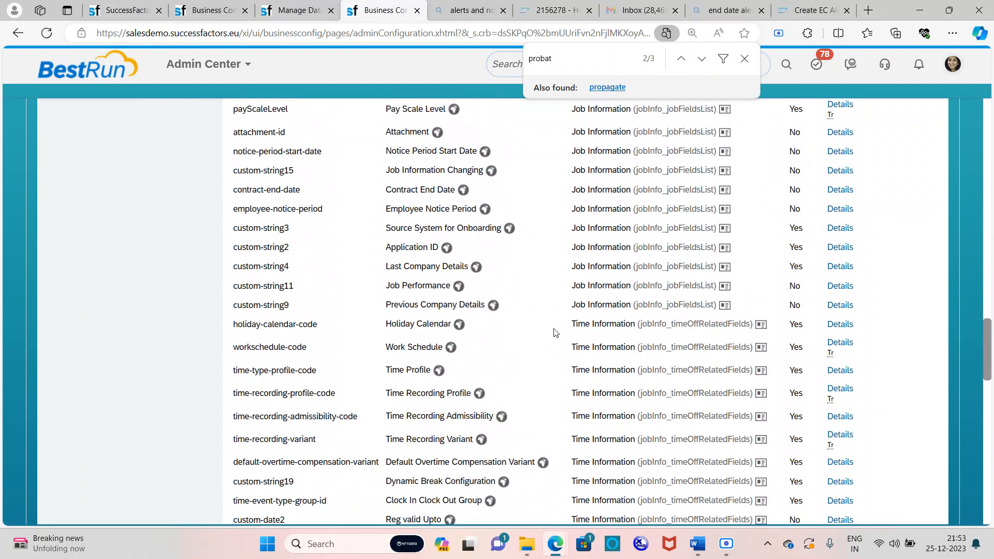
pyautogui.scroll(-20, 555, 332)
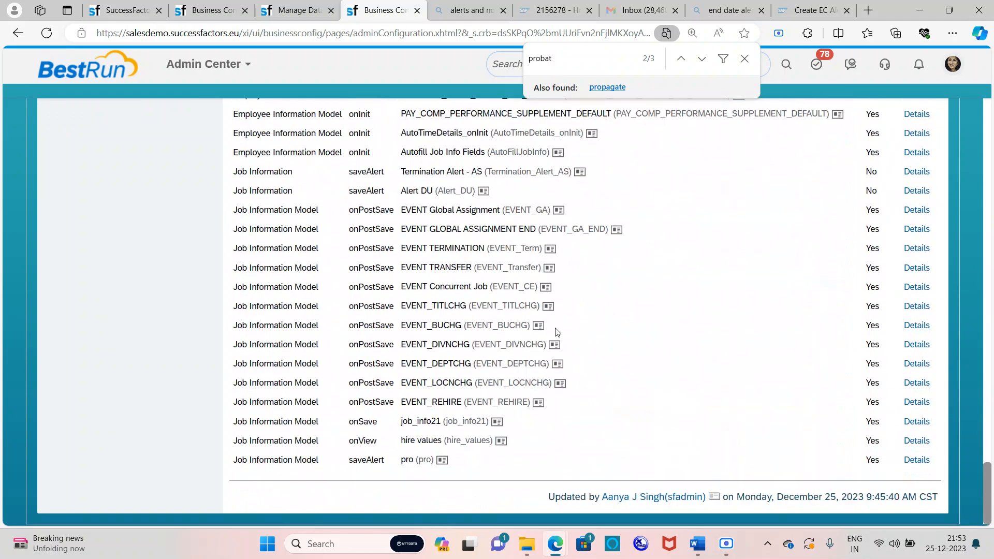
pyautogui.scroll(20, 571, 260)
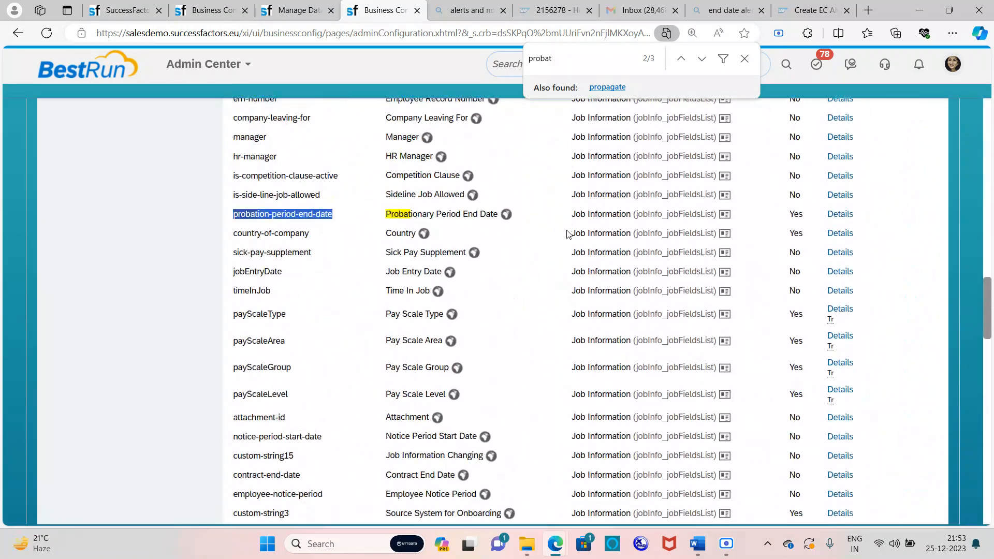
pyautogui.scroll(1, 616, 167)
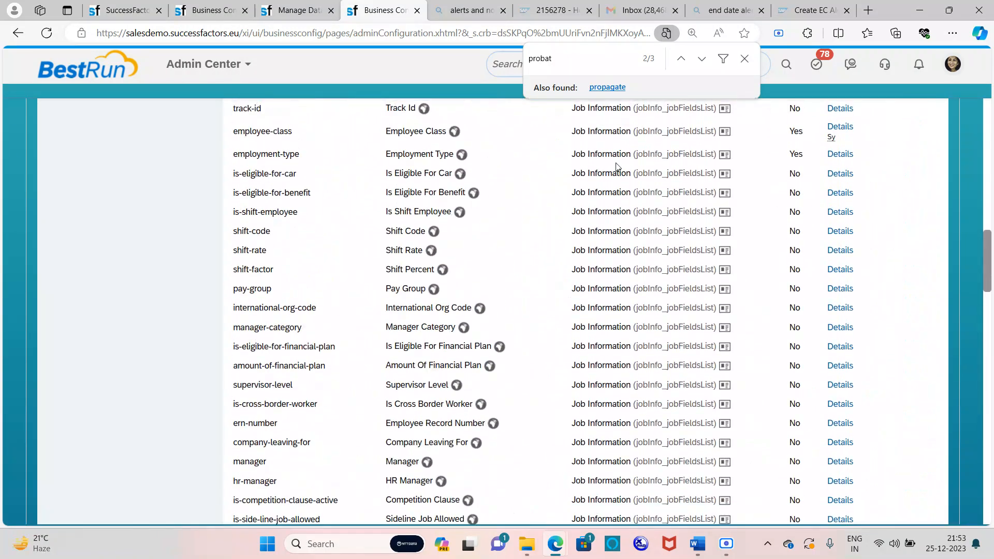
pyautogui.click(744, 59)
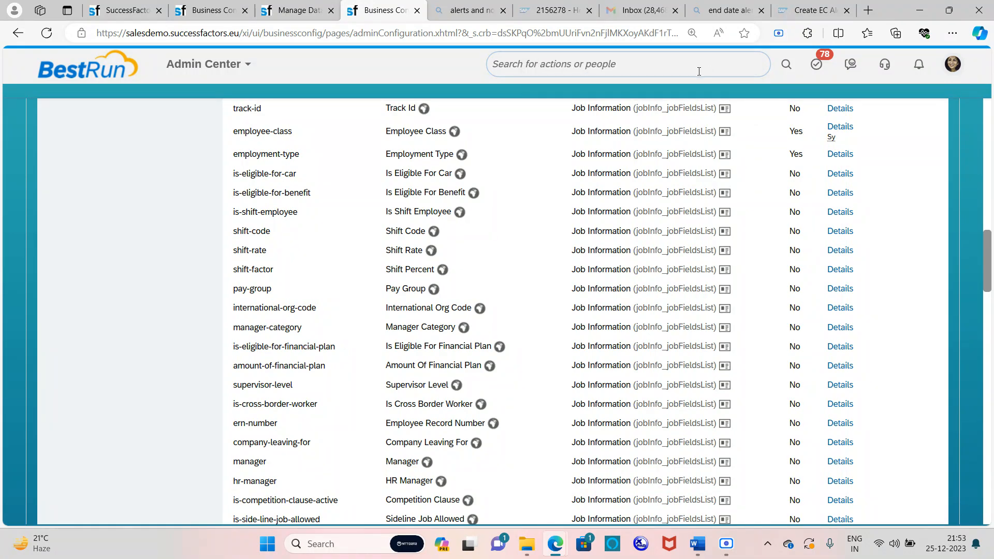
# Search Admin Center for 'configure business rules' and open the Business Rules Admin page
pyautogui.click(699, 72)
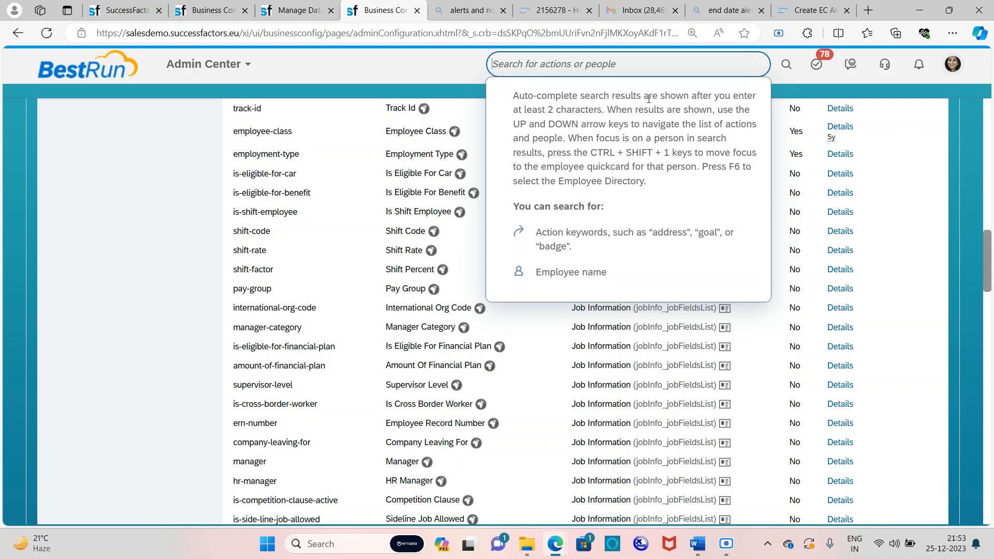
pyautogui.write('configure business rule')
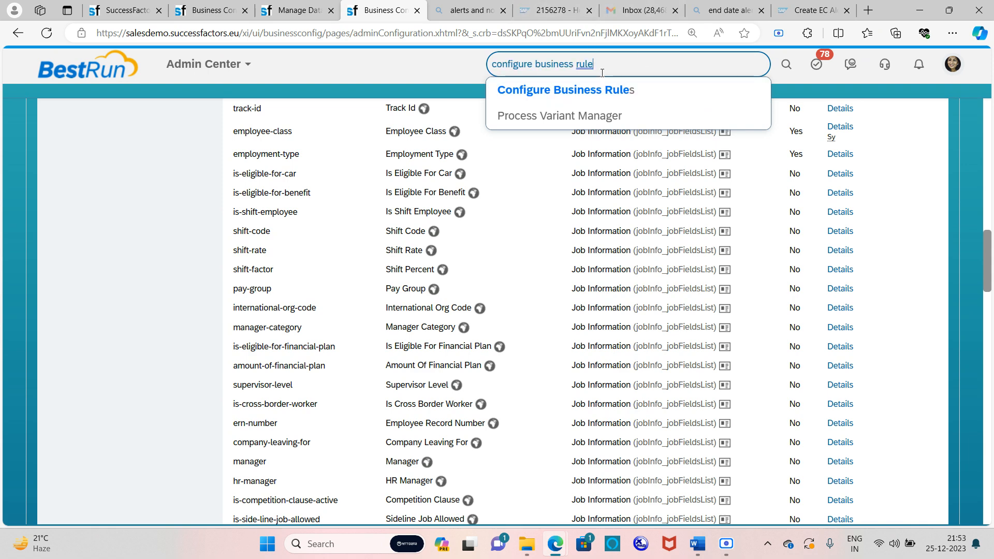
pyautogui.click(603, 90)
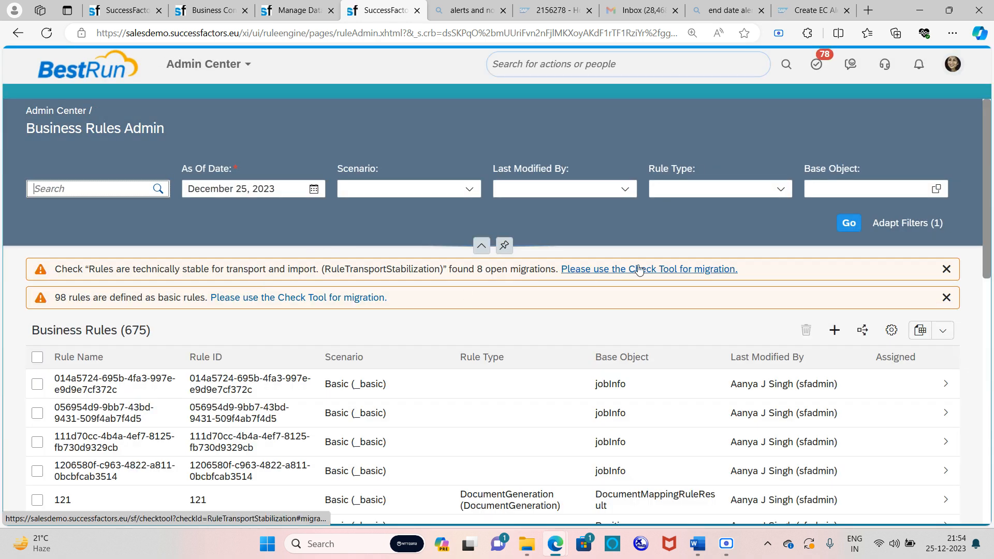
# Start a new rule under the Employee Central Core scenario Trigger Rules to Generate Employee Central Alerts
pyautogui.click(835, 336)
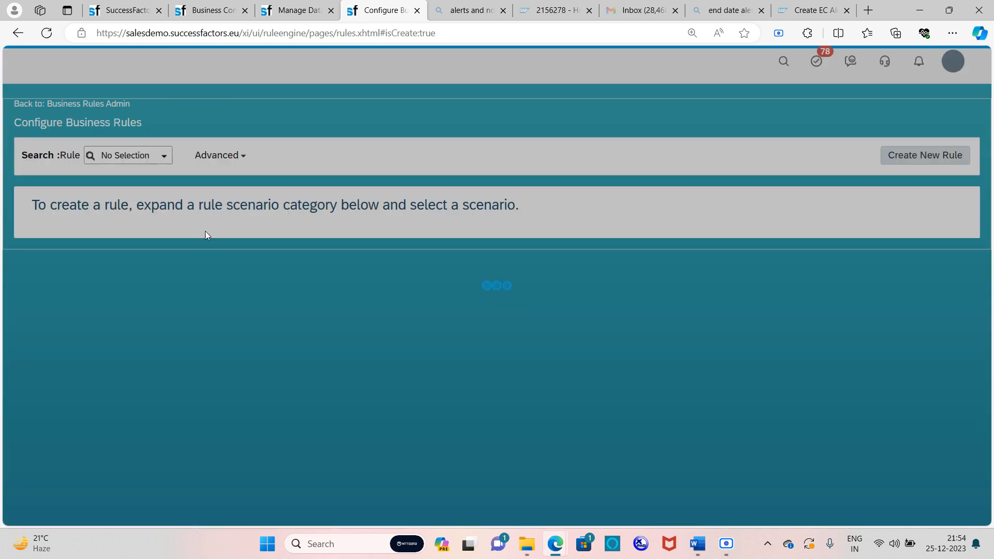
pyautogui.scroll(-2, 109, 303)
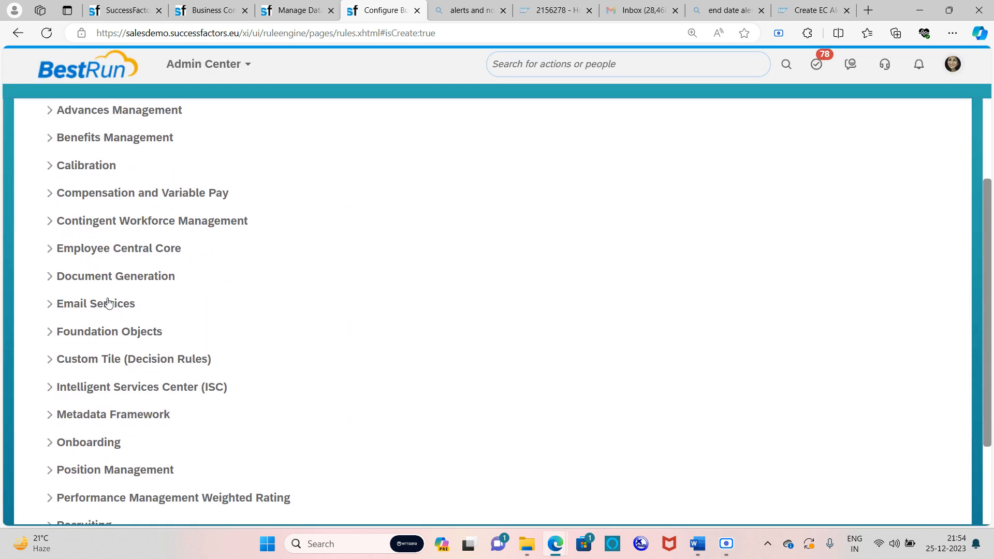
pyautogui.click(50, 255)
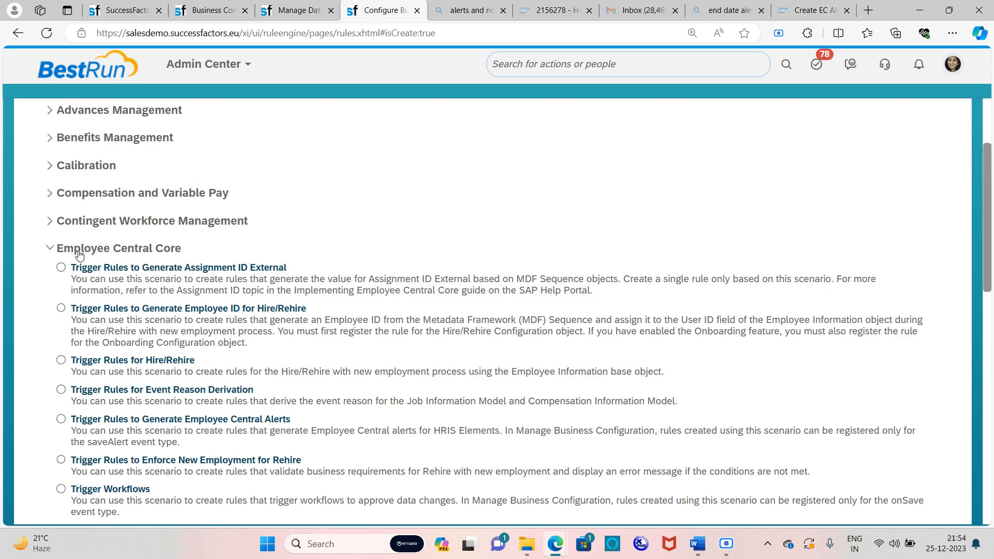
pyautogui.scroll(-2, 270, 321)
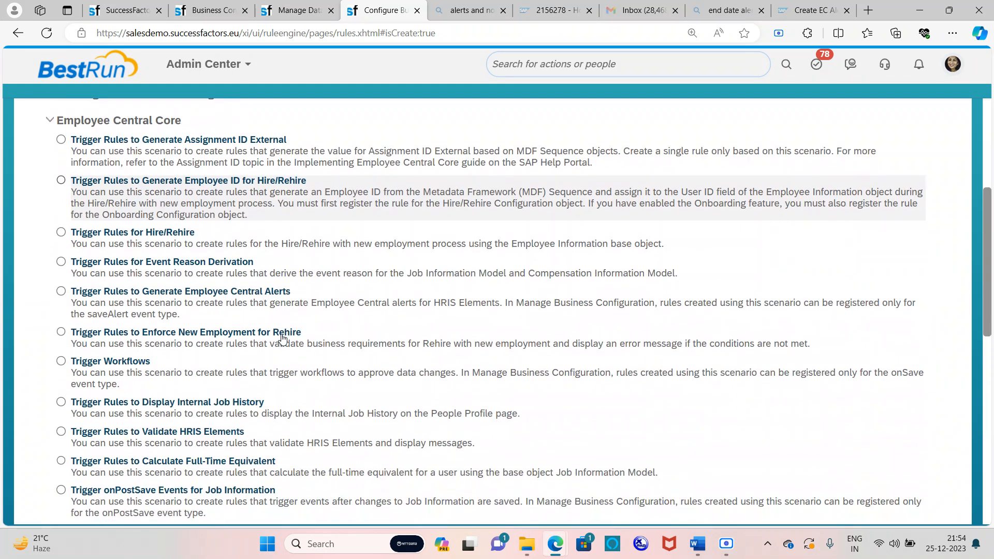
pyautogui.click(61, 291)
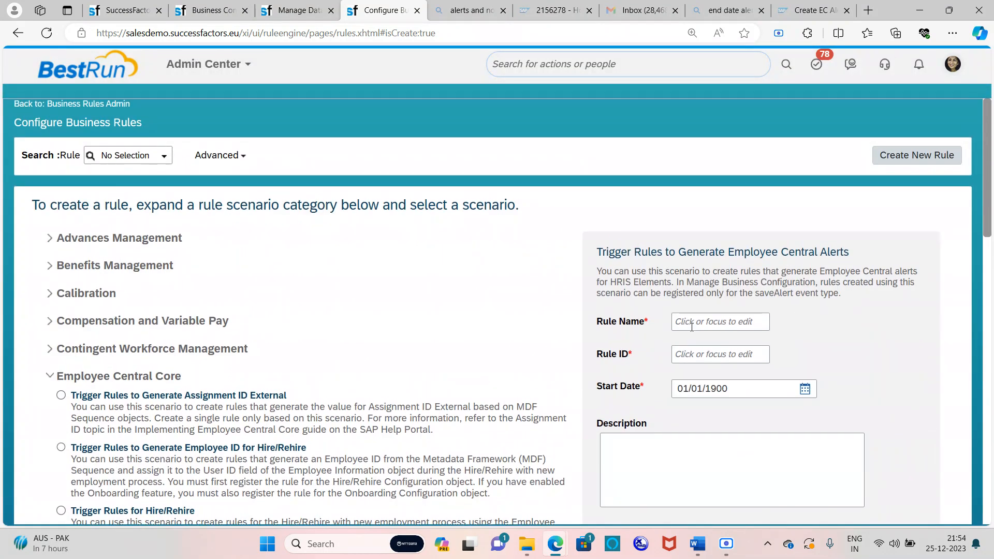
# Name the rule 'probation end' (ID probation_end) with base object Job Information Model, and continue
pyautogui.click(689, 321)
pyautogui.write('probation end')
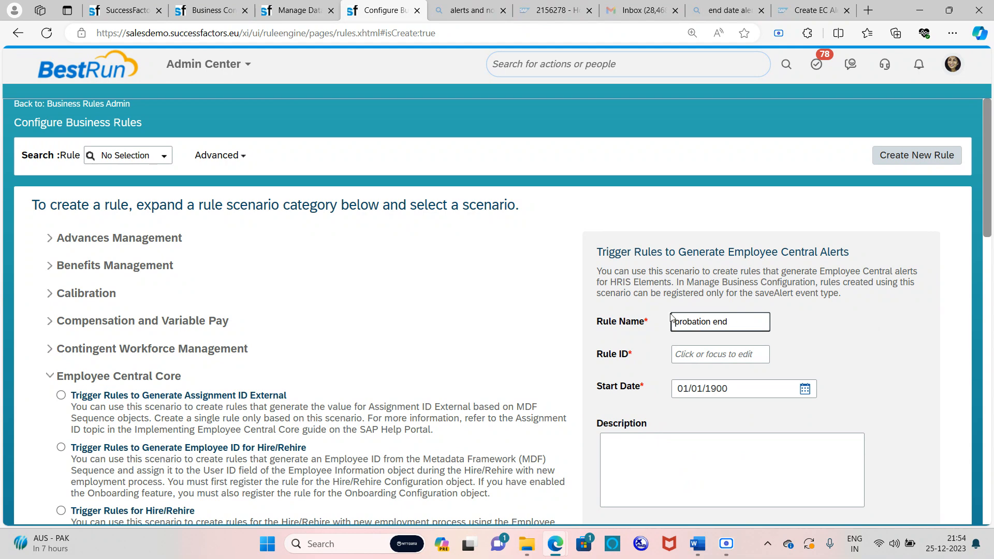
pyautogui.scroll(-1, 971, 421)
pyautogui.click(939, 405)
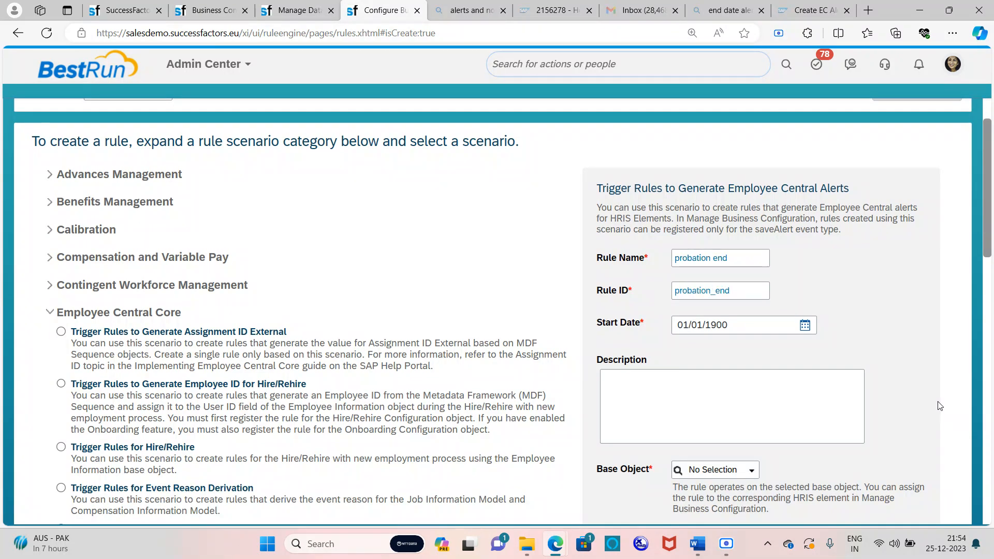
pyautogui.click(750, 474)
pyautogui.write('job info')
pyautogui.click(748, 502)
pyautogui.scroll(-5, 830, 430)
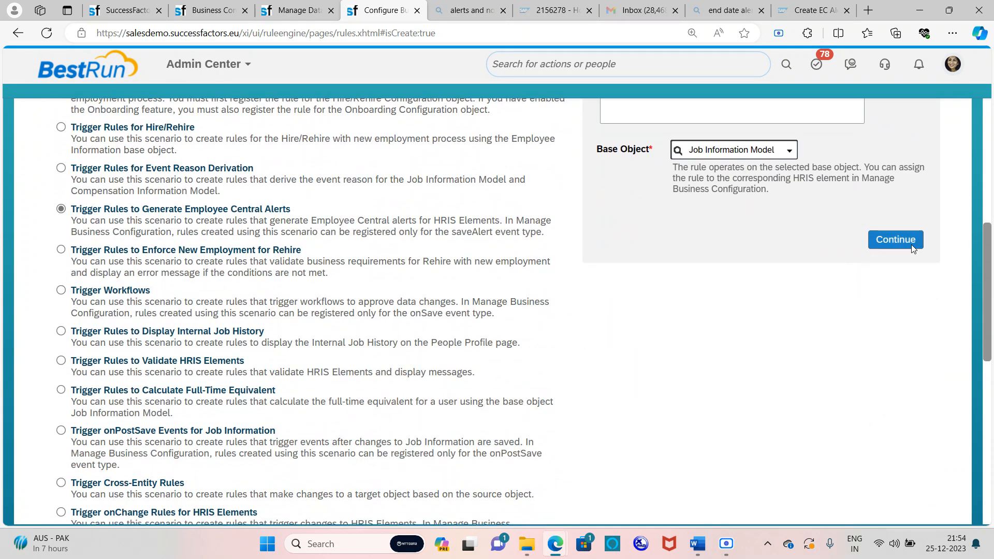
pyautogui.click(908, 240)
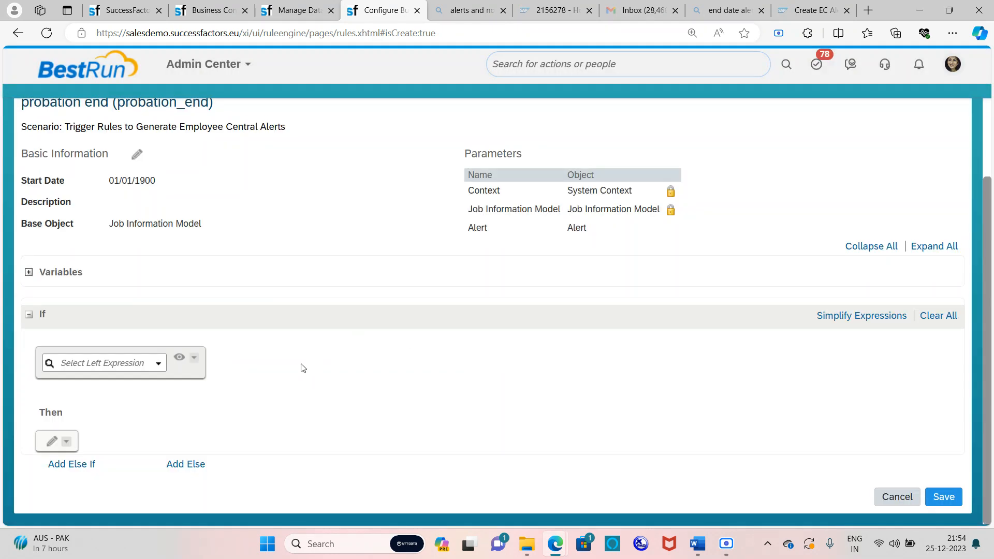
# Set the If condition's left side to Probationary Period End Date.Value
pyautogui.click(157, 366)
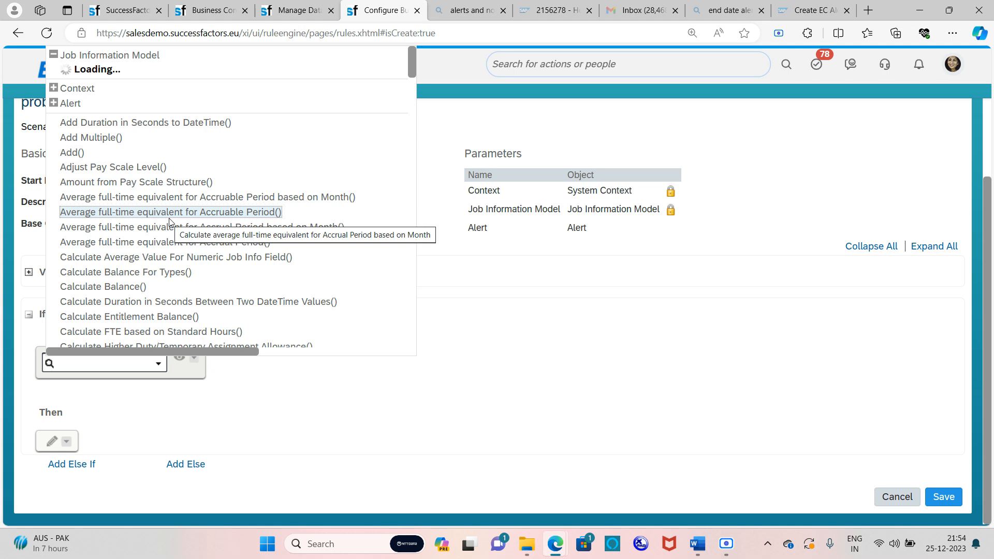
pyautogui.scroll(-6, 171, 223)
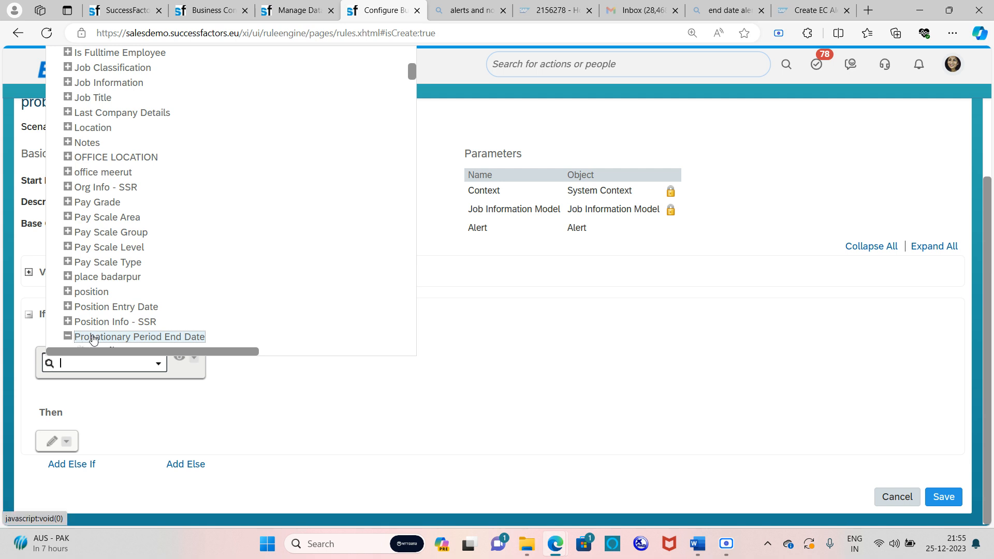
pyautogui.click(88, 336)
pyautogui.scroll(-2, 103, 311)
pyautogui.click(101, 291)
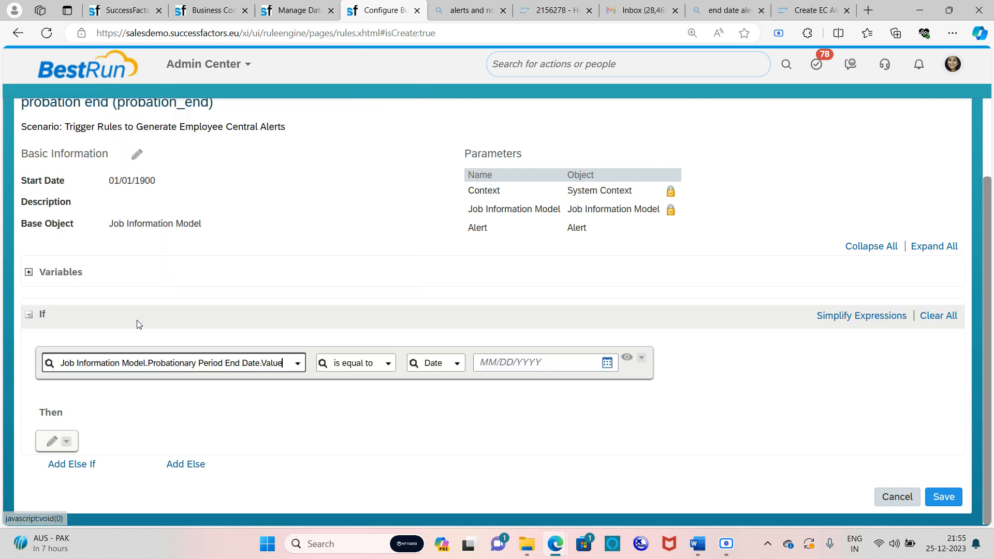
# Make the first condition compare 'is not equal to' Null
pyautogui.click(389, 368)
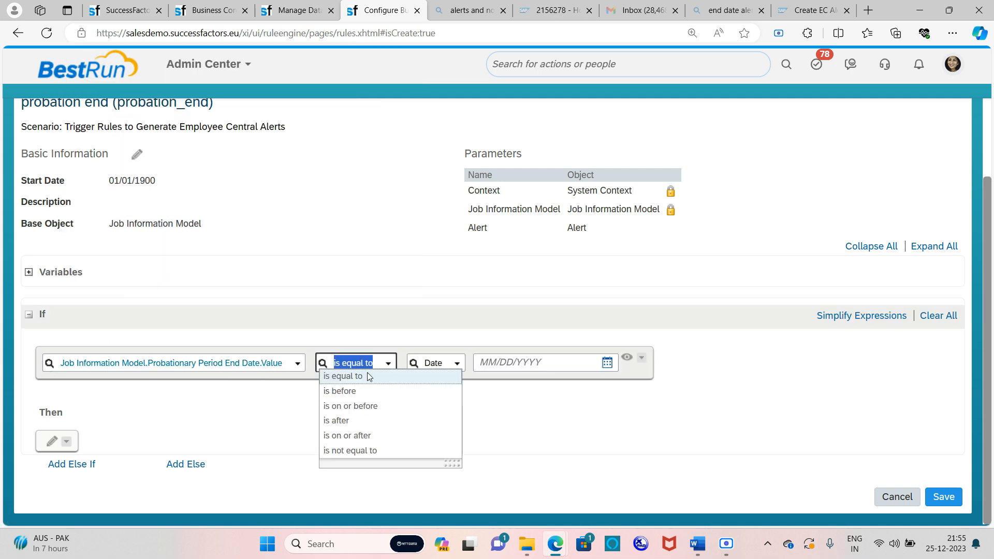
pyautogui.click(353, 451)
pyautogui.click(471, 366)
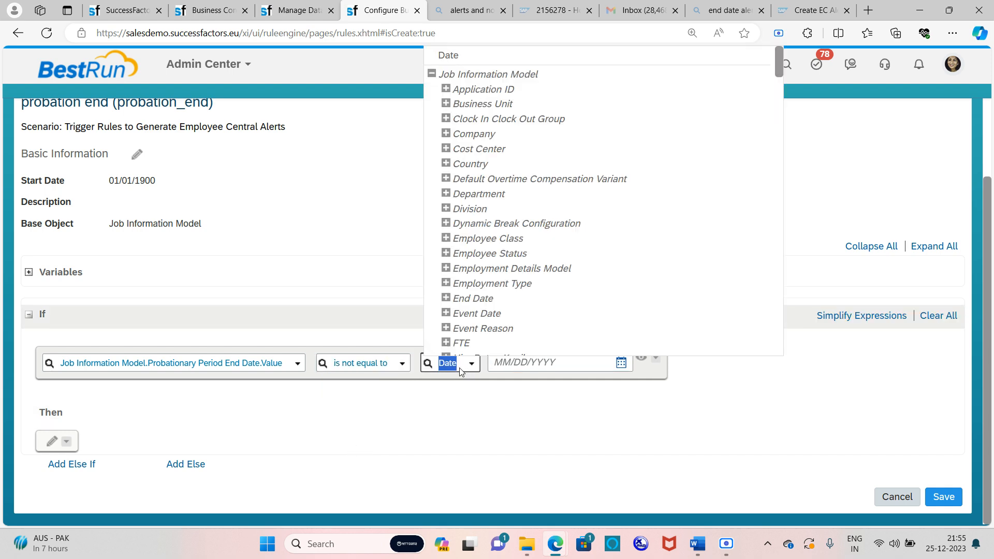
pyautogui.scroll(-10, 496, 245)
pyautogui.scroll(-20, 496, 245)
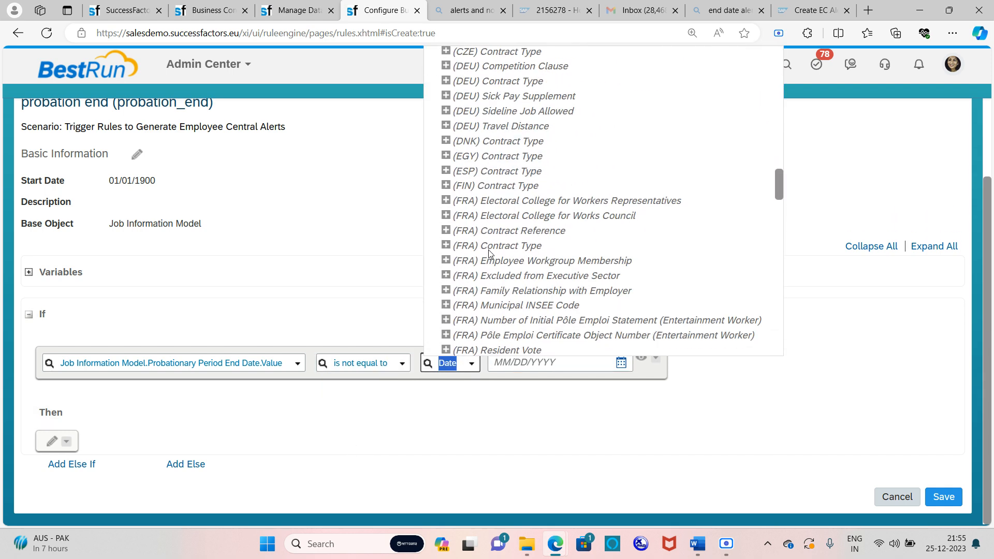
pyautogui.scroll(-10, 487, 257)
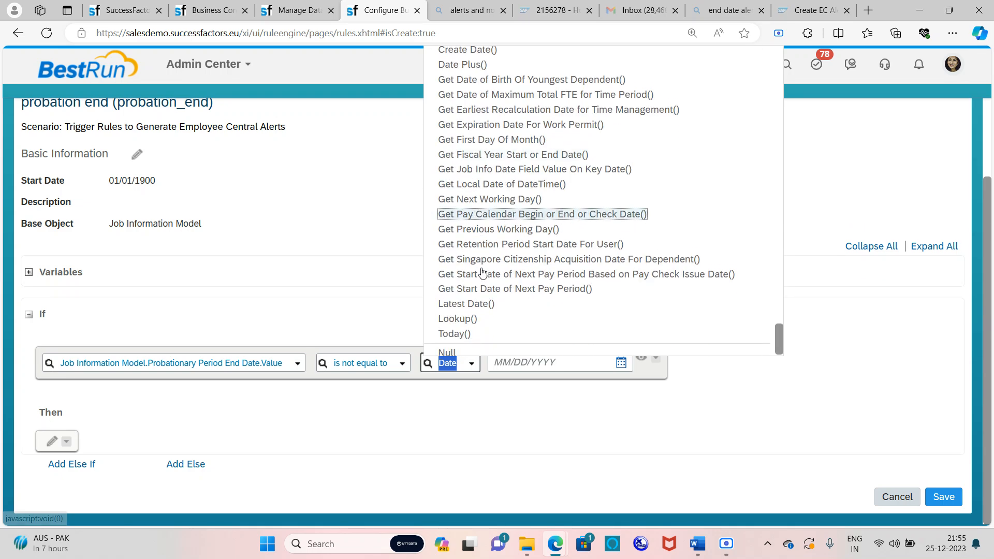
pyautogui.click(448, 347)
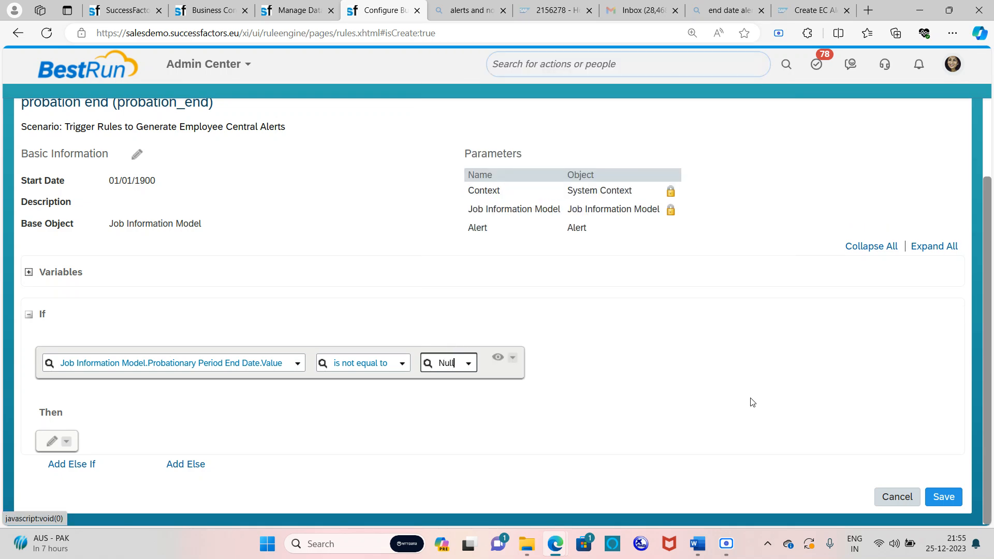
pyautogui.click(512, 357)
# Add a second AND condition with Probationary Period End Date.Value on the left
pyautogui.moveTo(544, 395)
pyautogui.click(651, 395)
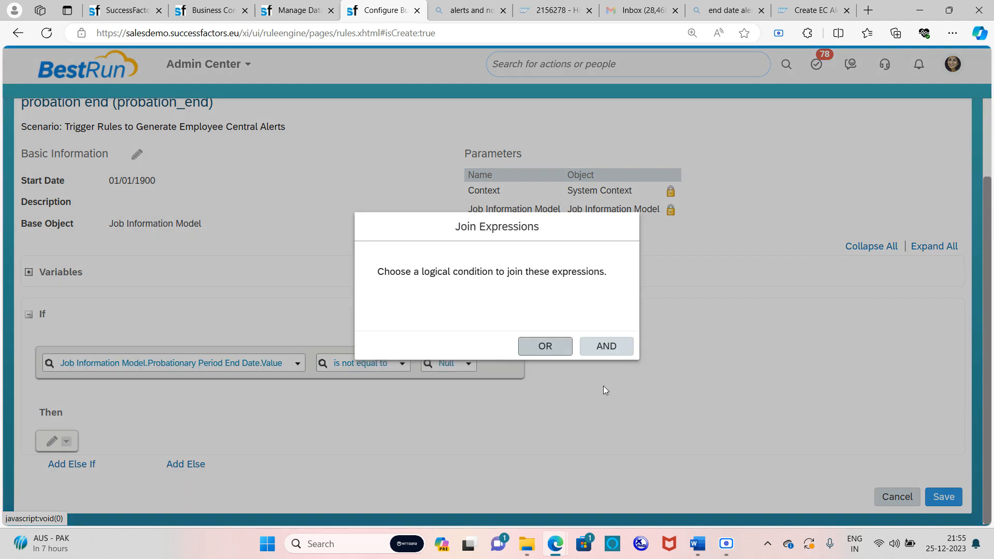
pyautogui.click(603, 346)
pyautogui.click(255, 409)
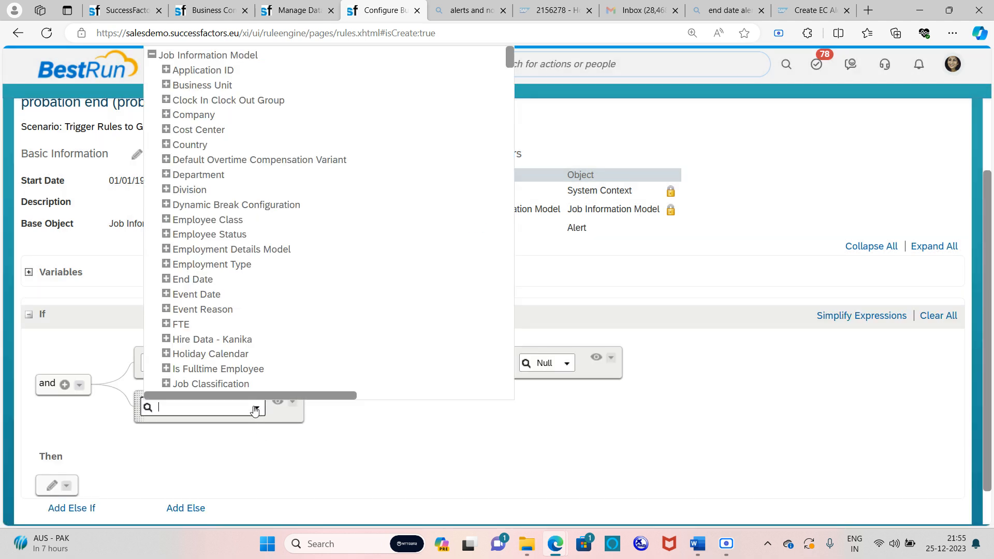
pyautogui.scroll(-10, 243, 305)
pyautogui.scroll(-20, 243, 306)
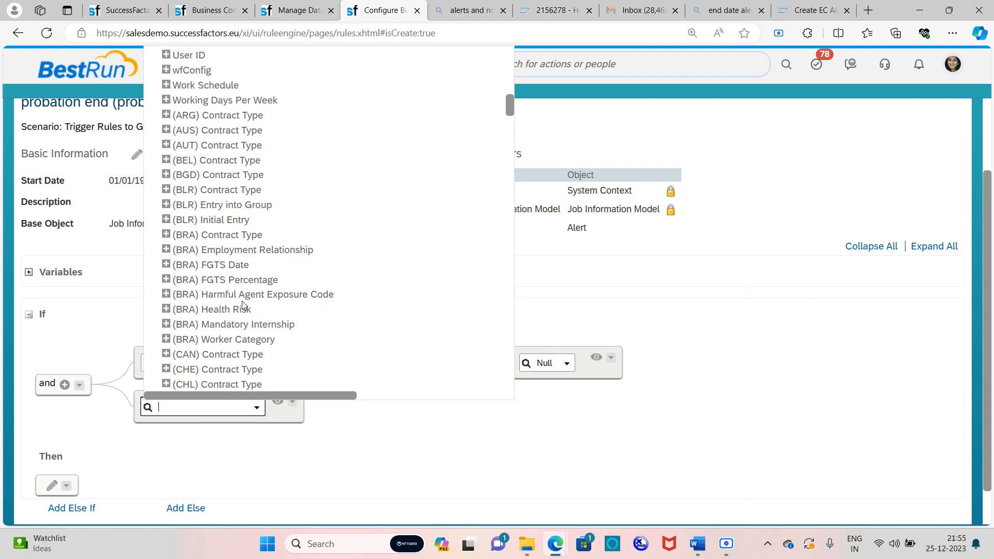
pyautogui.scroll(-20, 243, 306)
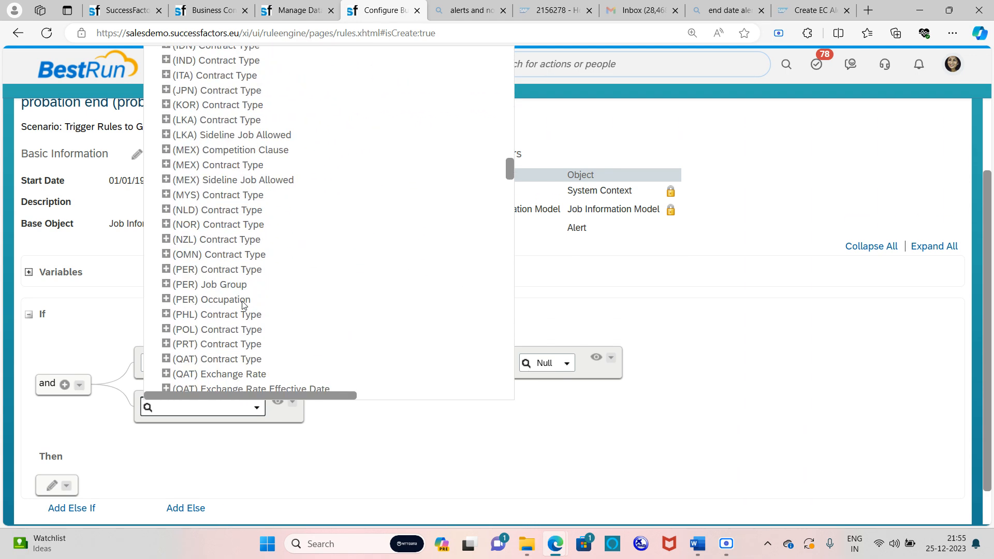
pyautogui.scroll(20, 243, 306)
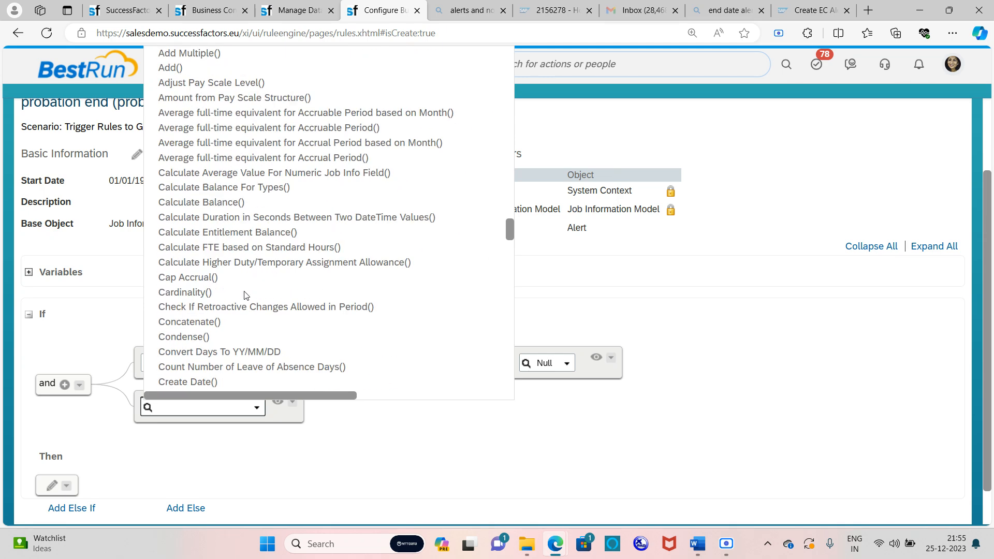
pyautogui.scroll(20, 249, 275)
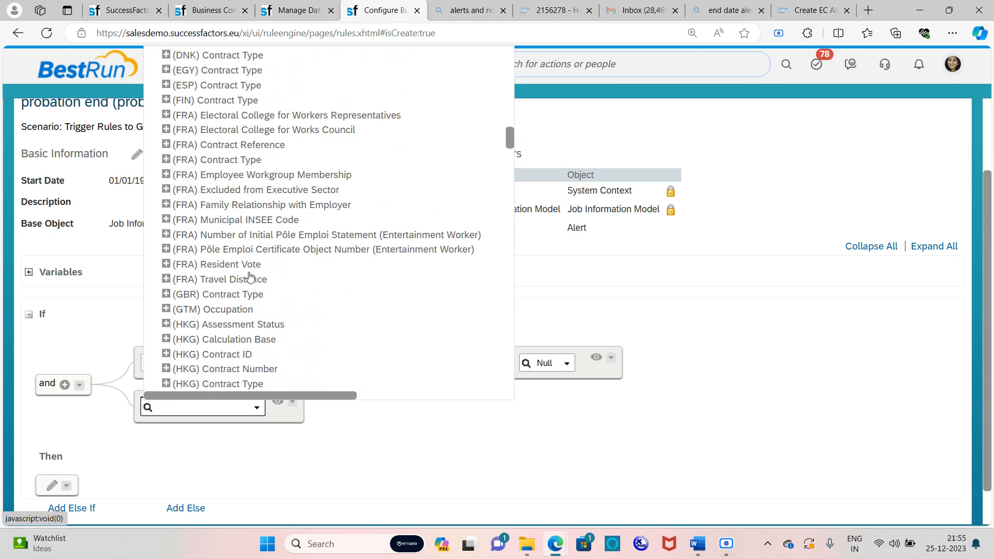
pyautogui.scroll(4, 249, 275)
pyautogui.scroll(-5, 249, 275)
pyautogui.scroll(-2, 206, 337)
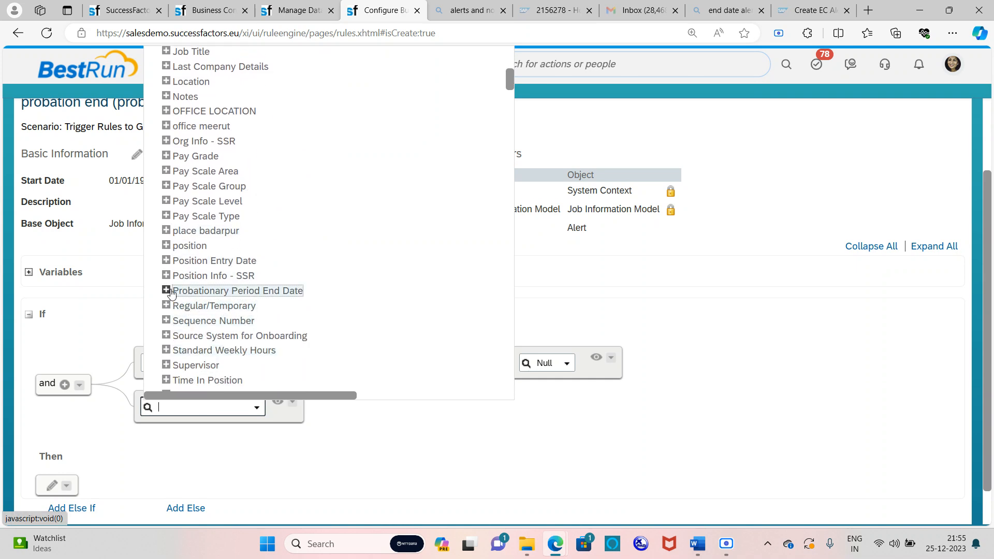
pyautogui.click(171, 292)
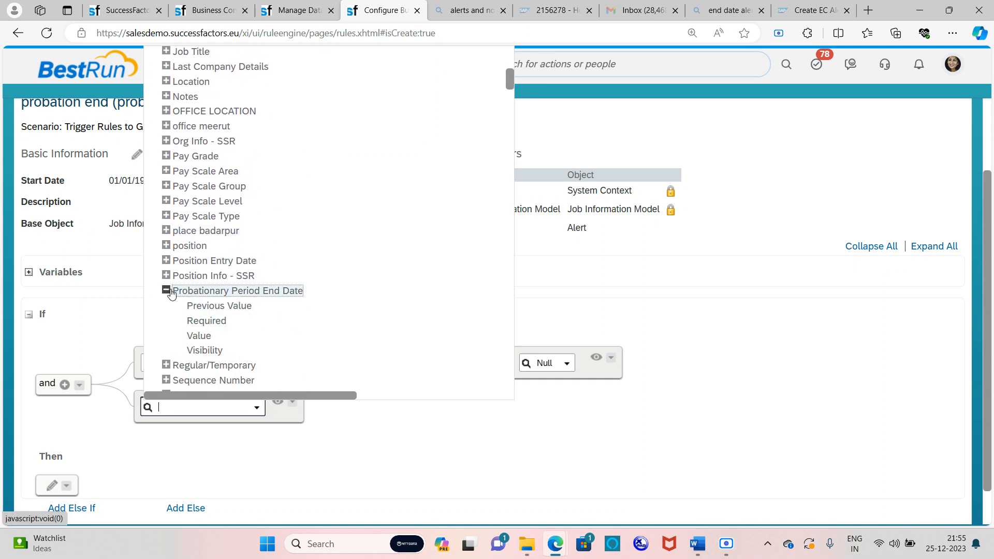
pyautogui.click(203, 337)
# Make the second condition 'is not equal to' the date's Previous Value
pyautogui.click(469, 409)
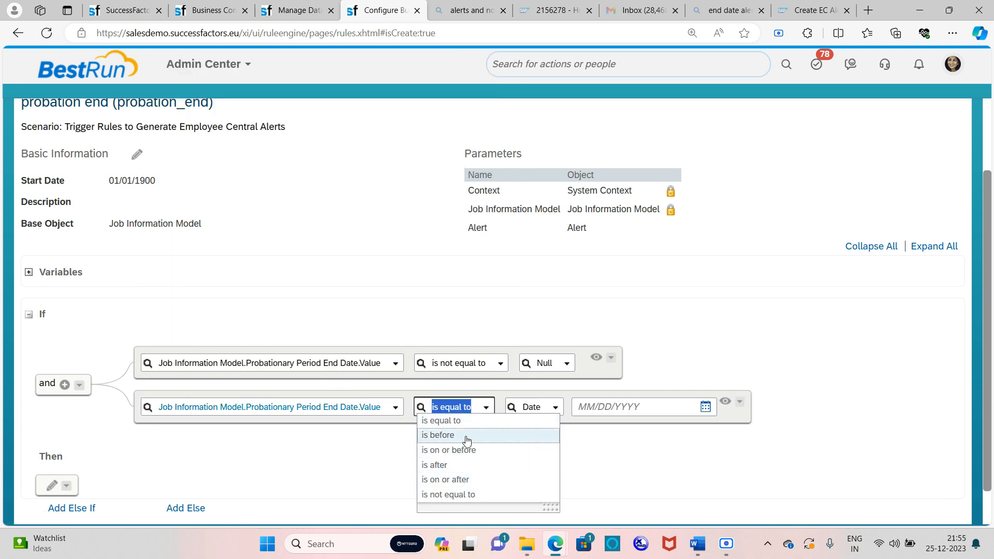
pyautogui.click(470, 494)
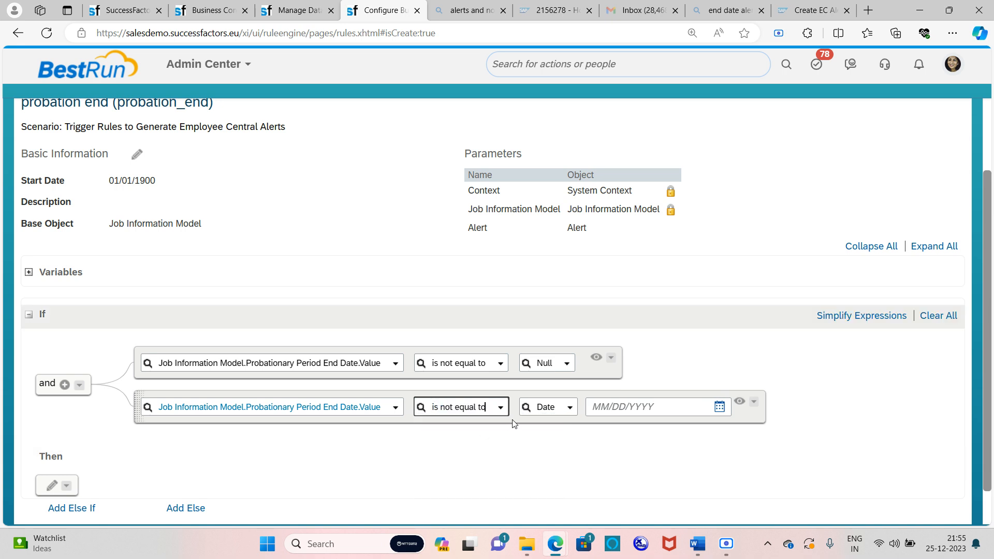
pyautogui.click(569, 408)
pyautogui.scroll(-5, 561, 285)
pyautogui.scroll(-2, 562, 284)
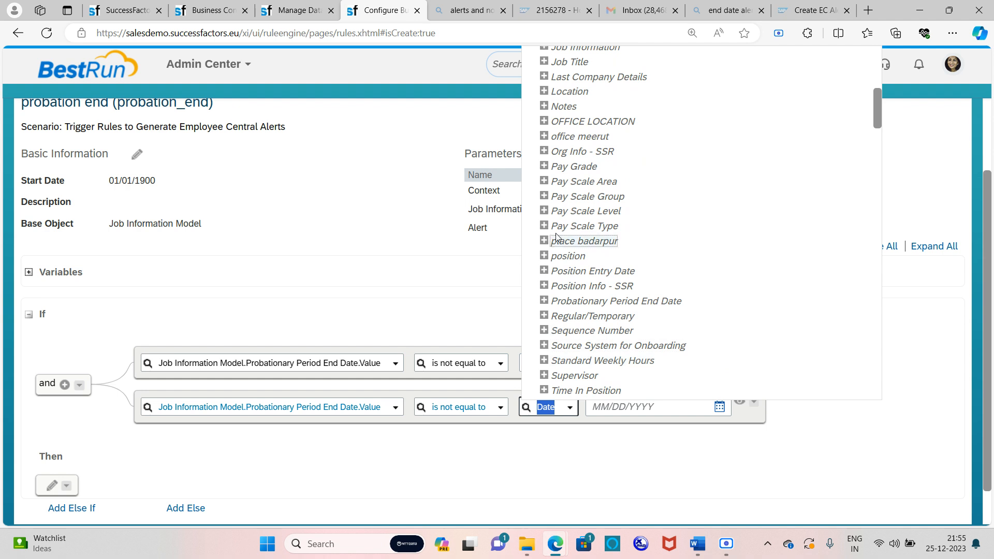
pyautogui.click(544, 300)
pyautogui.click(580, 317)
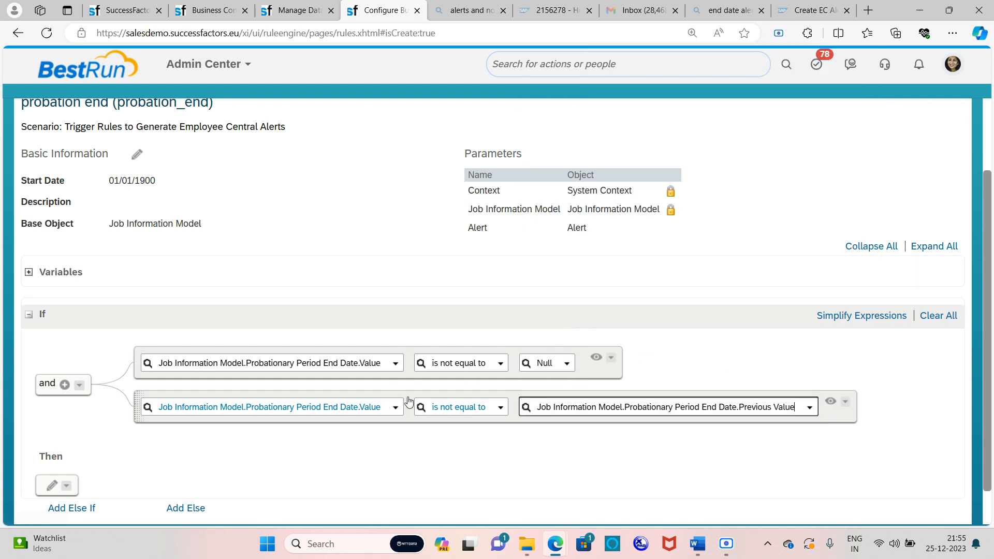
# Add a third condition expression joined with AND
pyautogui.click(845, 402)
pyautogui.moveTo(850, 437)
pyautogui.click(784, 435)
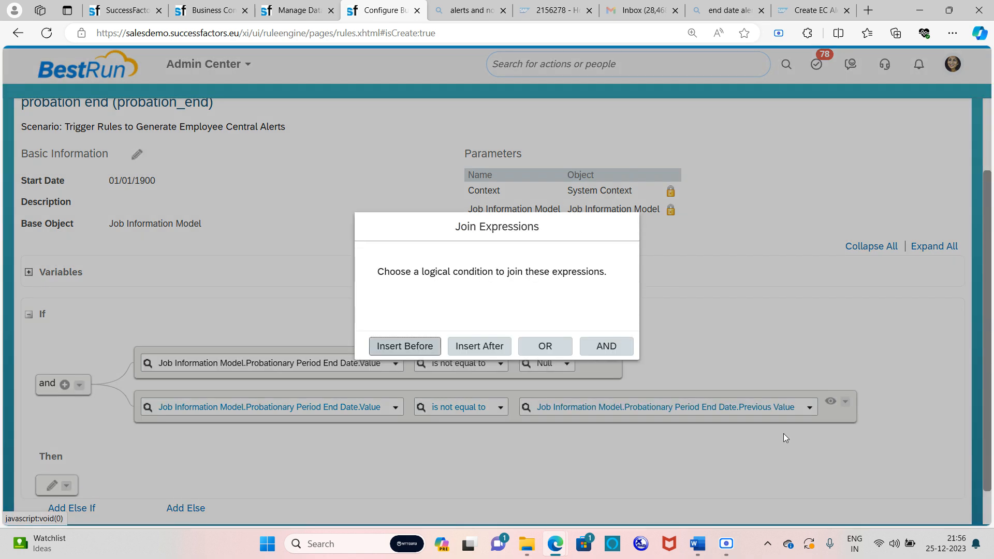
pyautogui.click(601, 347)
# Set the third condition's left side to Probationary Period End Date.Value
pyautogui.scroll(-2, 570, 355)
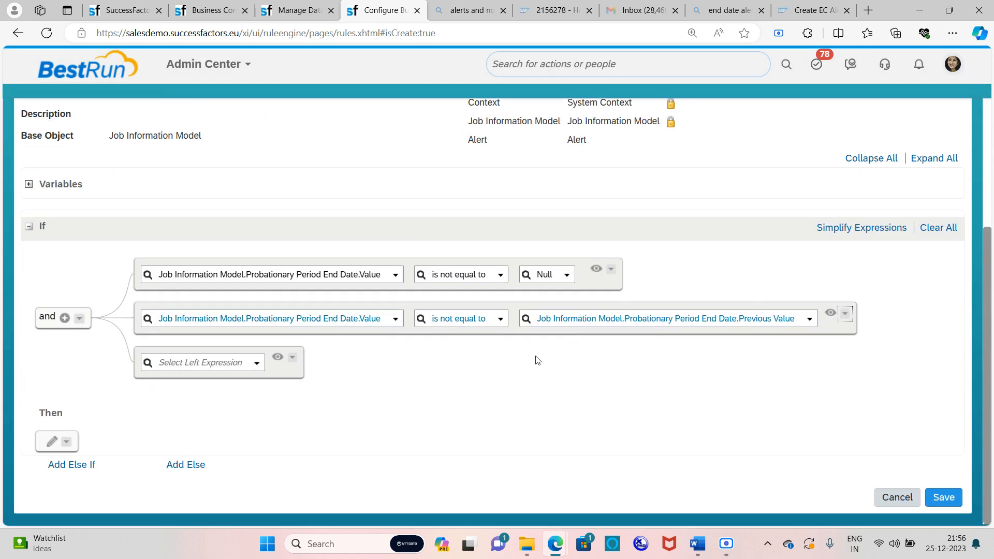
pyautogui.click(257, 364)
pyautogui.scroll(-5, 251, 284)
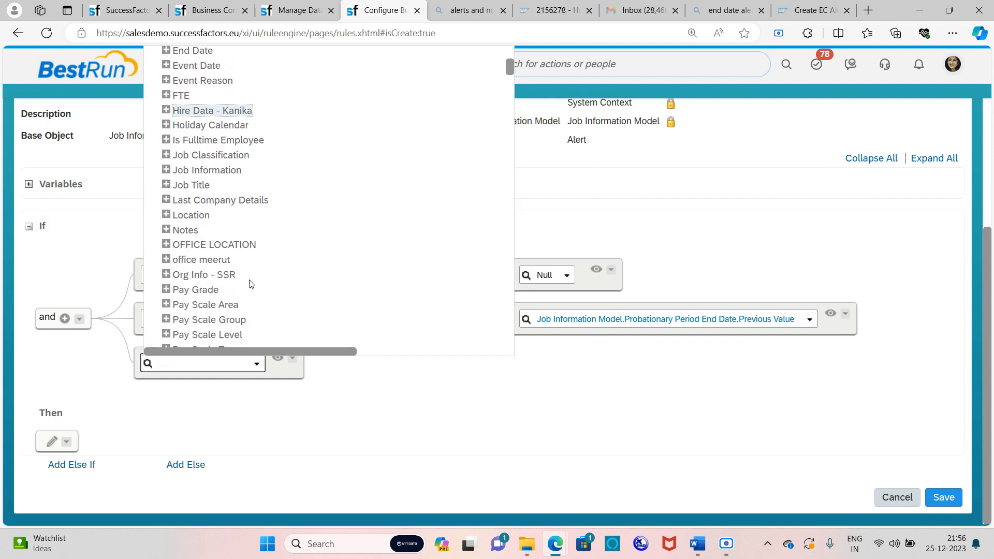
pyautogui.scroll(-4, 250, 283)
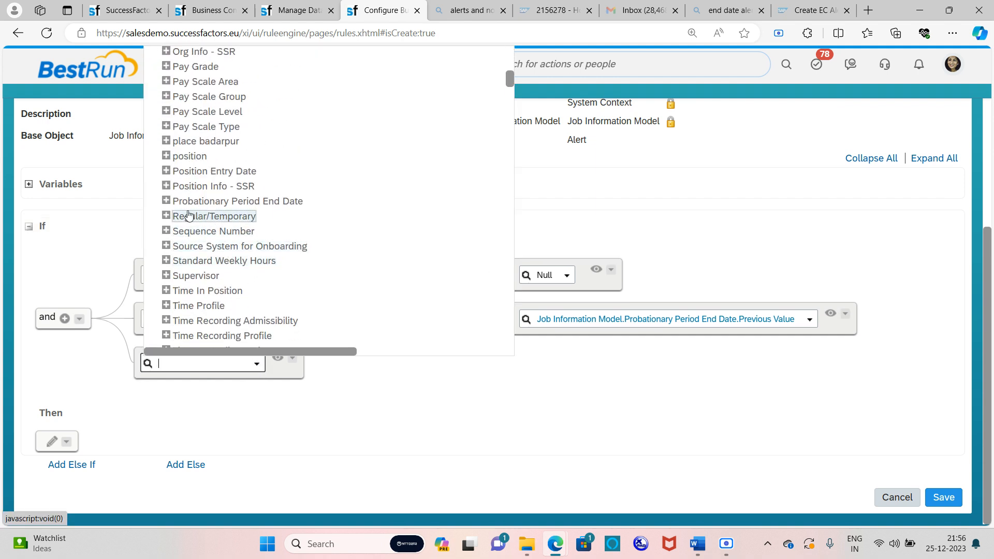
pyautogui.click(166, 201)
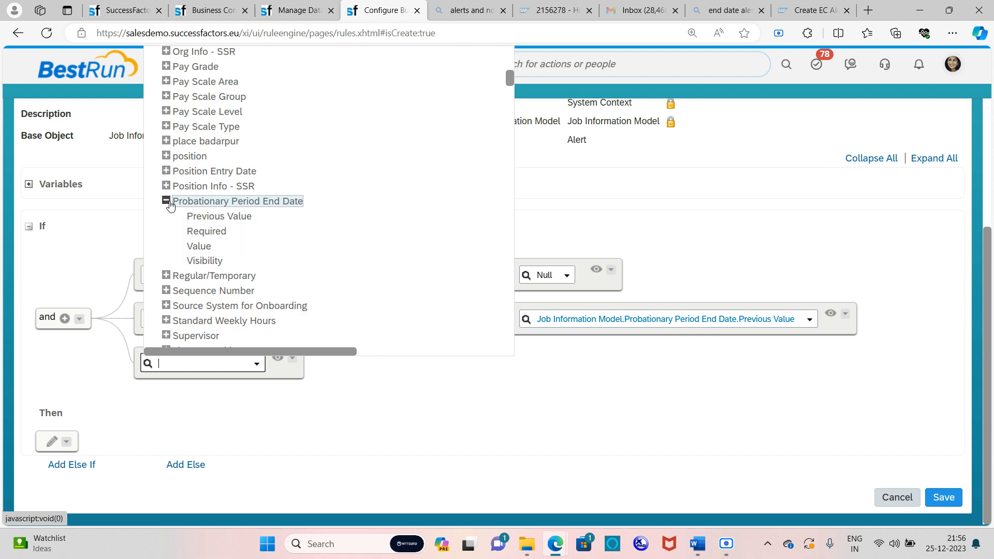
pyautogui.click(206, 253)
# Make the third condition 'is on or after Today()' and start a Then action
pyautogui.click(485, 365)
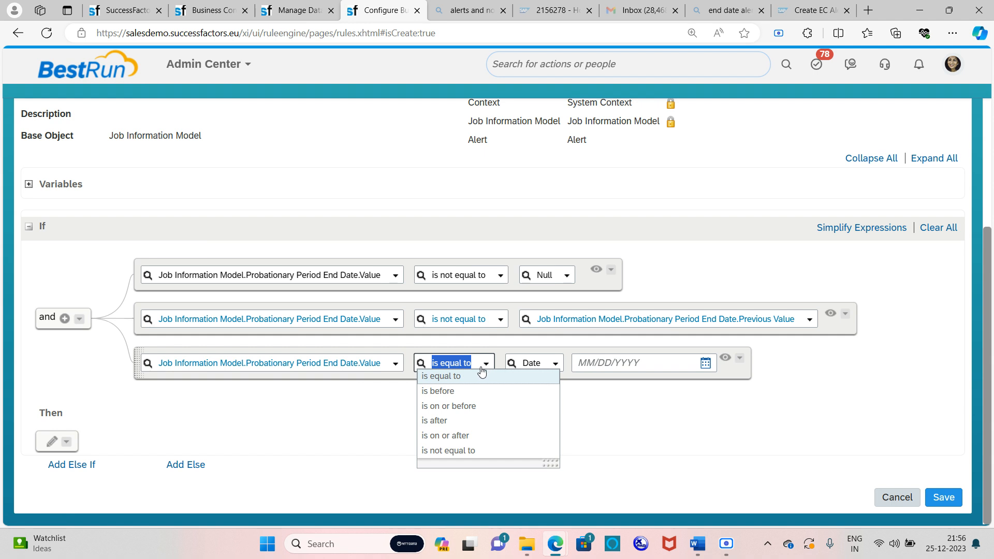
pyautogui.click(471, 439)
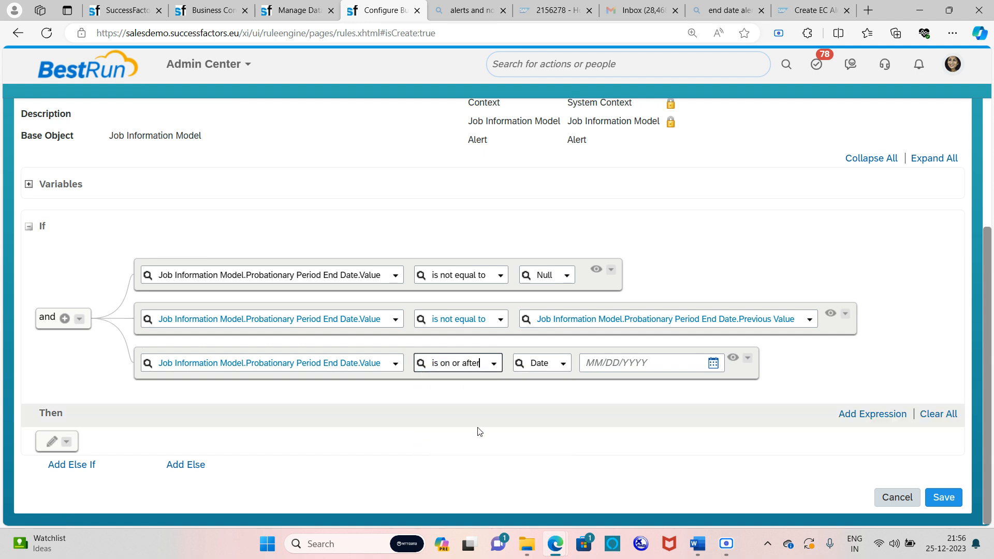
pyautogui.click(562, 364)
pyautogui.scroll(-4, 562, 294)
pyautogui.scroll(-15, 562, 294)
pyautogui.scroll(-15, 562, 294)
pyautogui.scroll(-12, 562, 295)
pyautogui.scroll(-5, 562, 299)
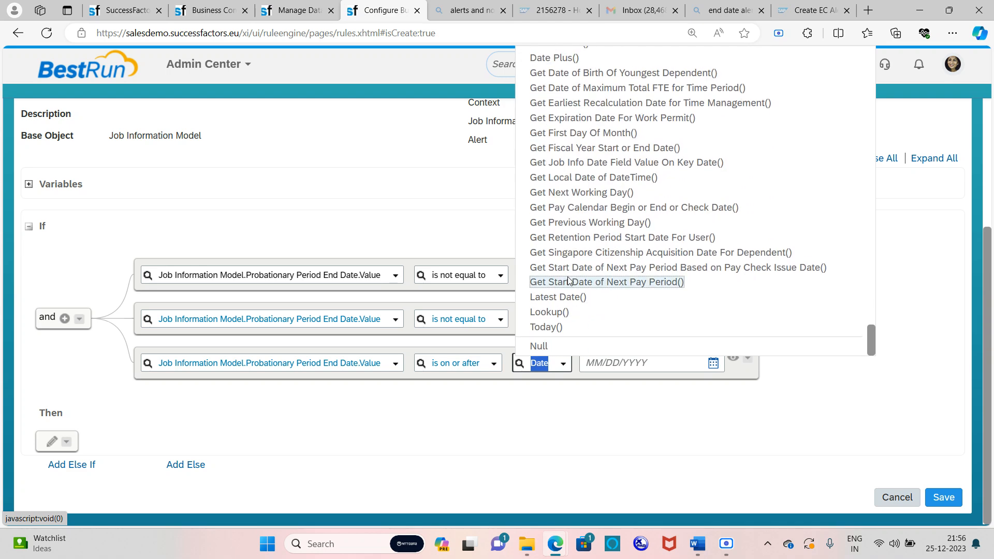
pyautogui.click(546, 327)
pyautogui.click(54, 454)
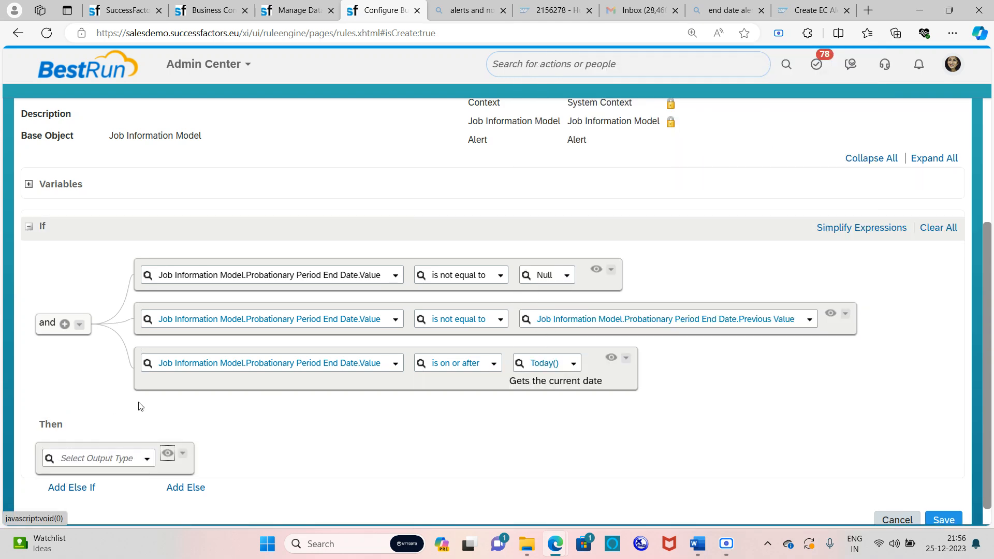
pyautogui.scroll(-1, 134, 404)
# Make the Then action Set Alert.Alert Message to the 'Probation date end' message
pyautogui.click(150, 436)
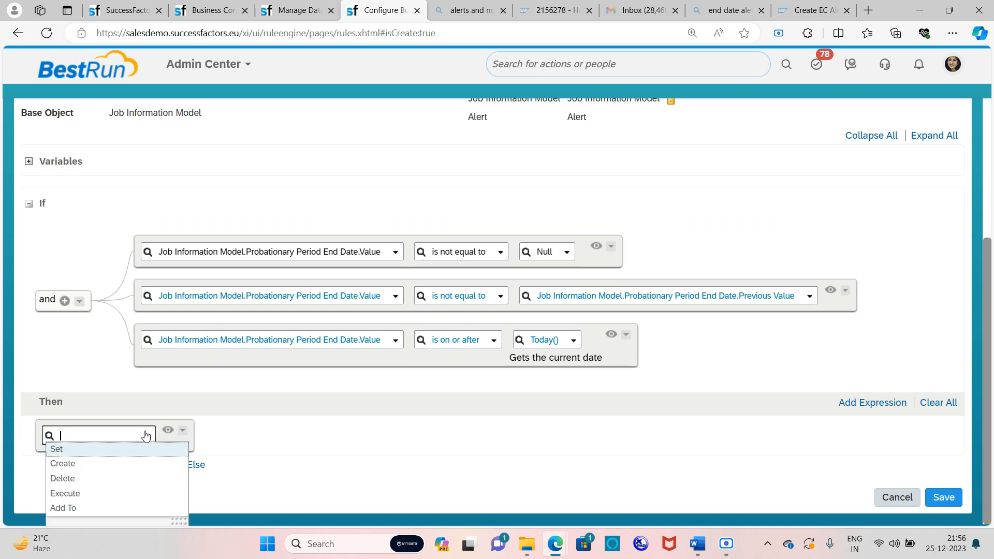
pyautogui.click(107, 448)
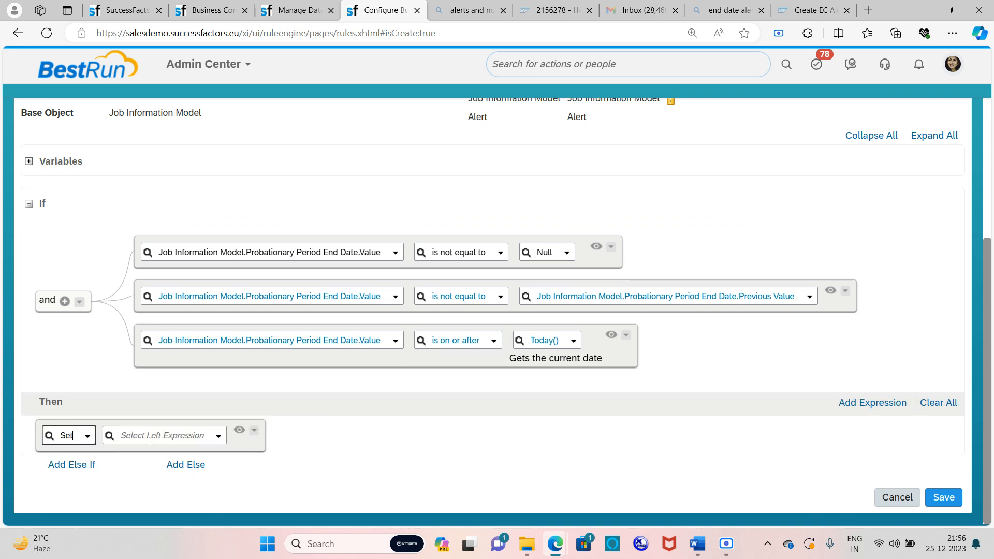
pyautogui.click(217, 439)
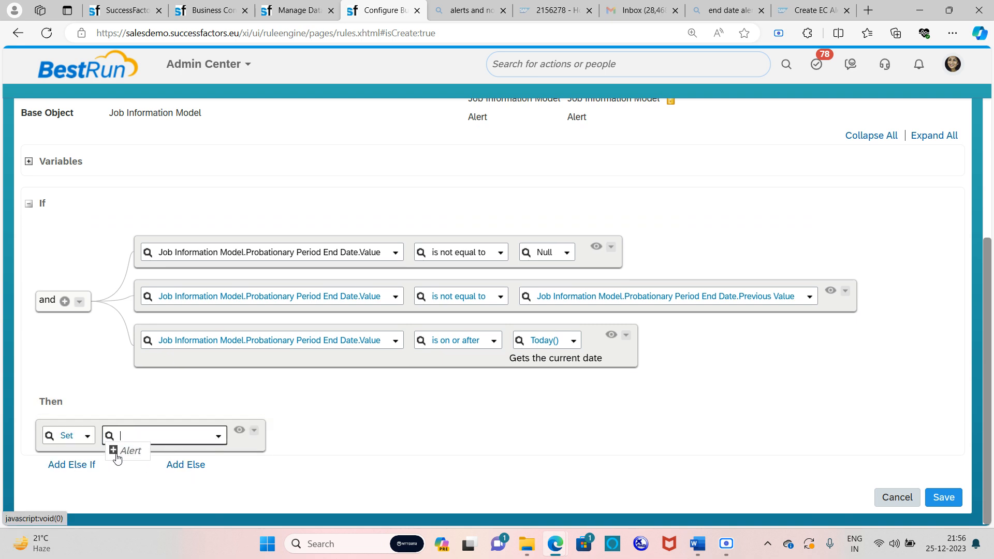
pyautogui.click(114, 450)
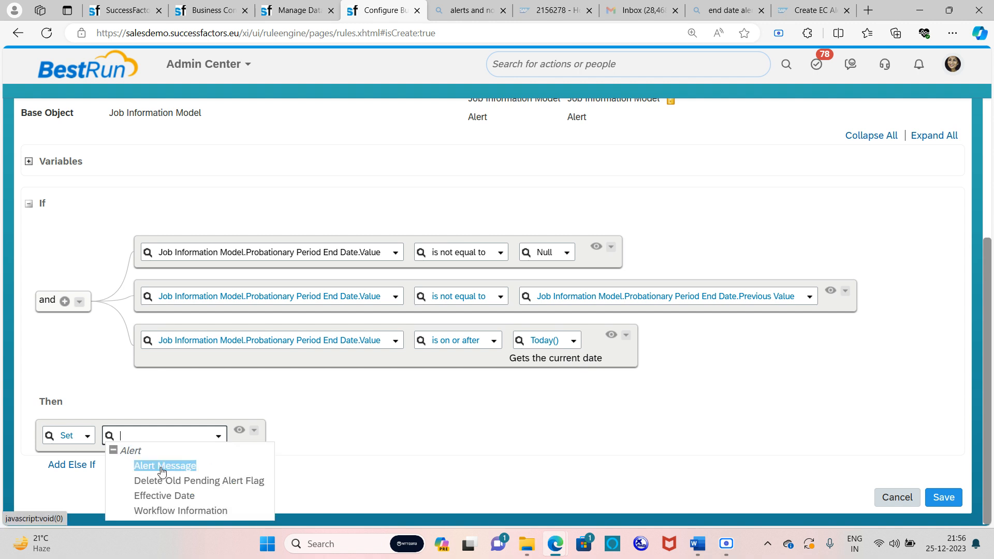
pyautogui.click(165, 467)
pyautogui.click(422, 436)
pyautogui.write('probati')
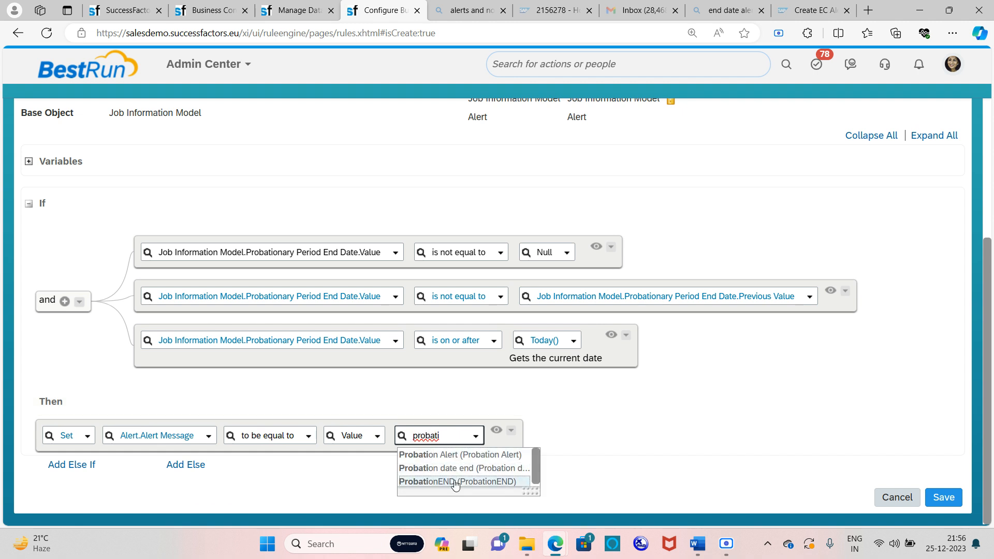
pyautogui.click(456, 469)
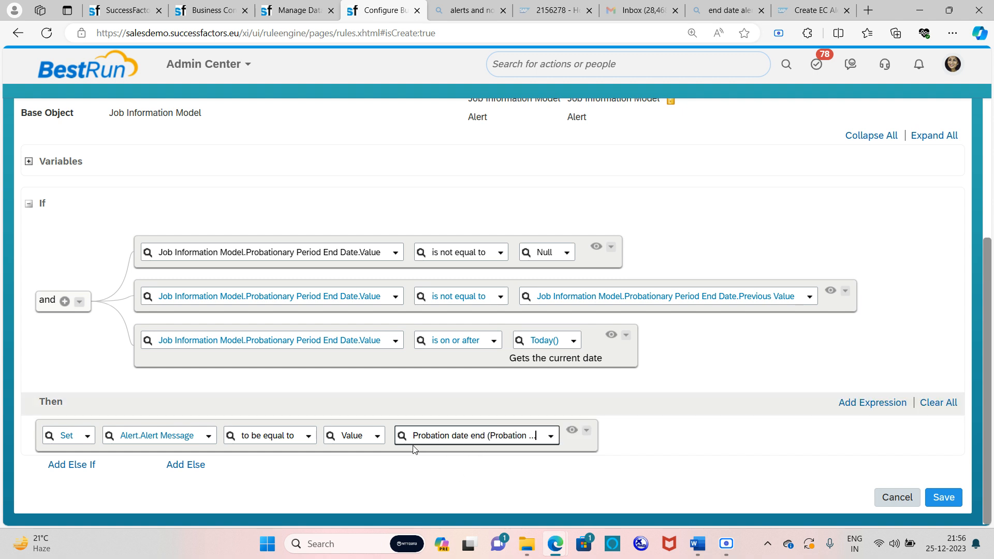
pyautogui.click(586, 431)
# Insert a Then action above that sets Alert.Workflow Information to probationenddate
pyautogui.moveTo(619, 347)
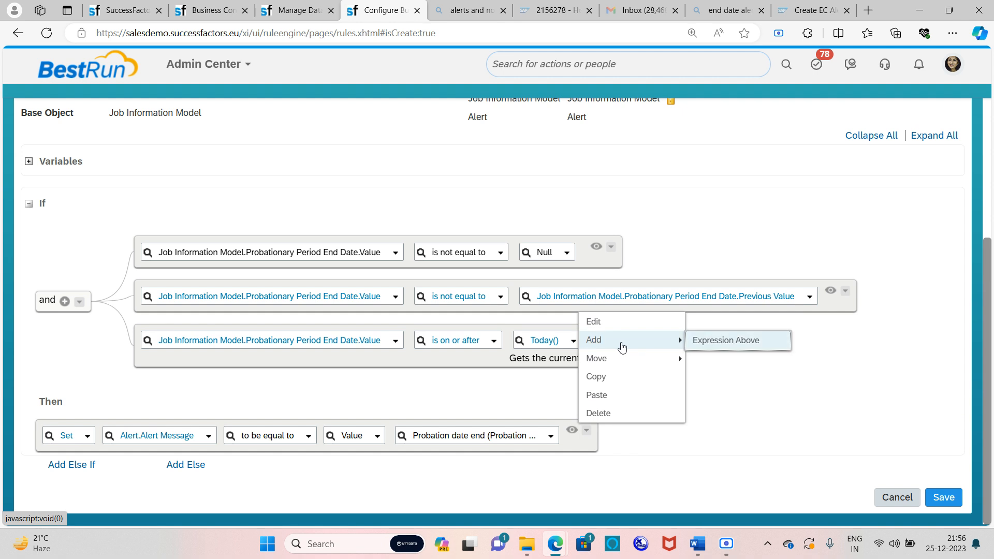
pyautogui.click(735, 343)
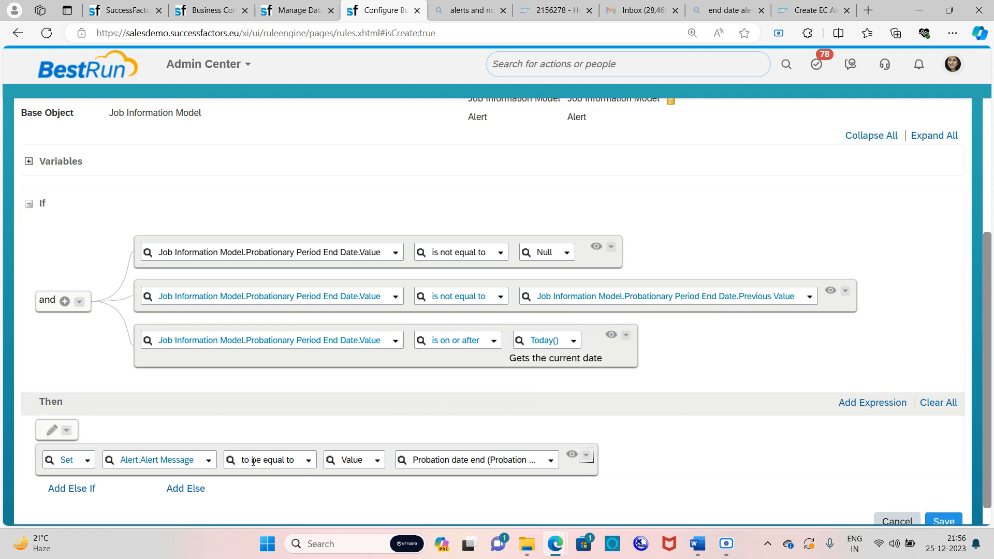
pyautogui.click(53, 430)
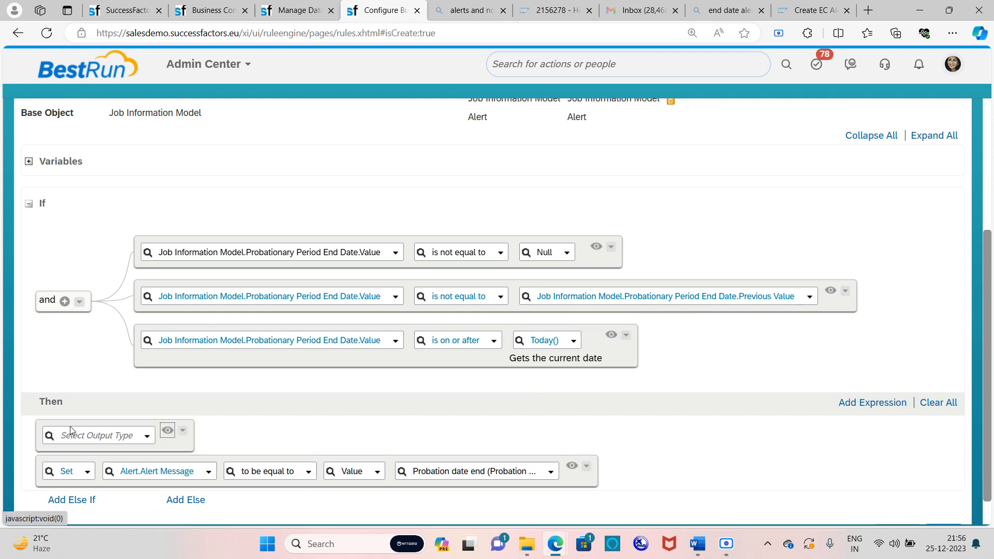
pyautogui.click(147, 437)
pyautogui.click(125, 449)
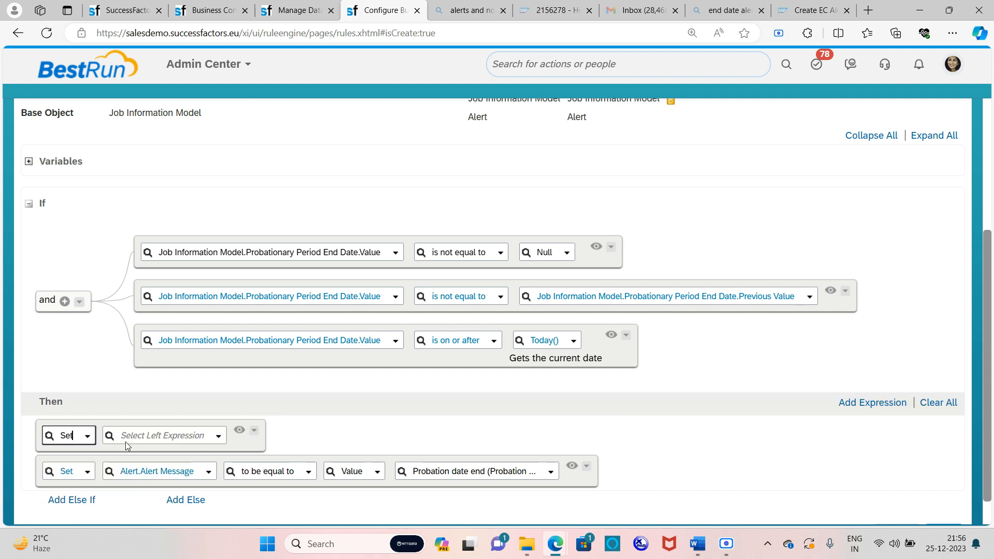
pyautogui.click(218, 437)
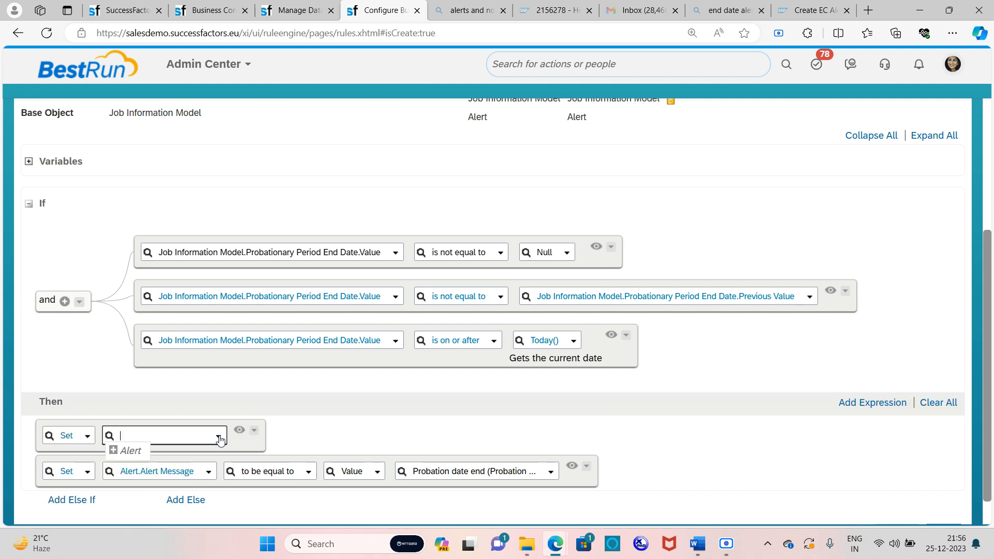
pyautogui.click(114, 452)
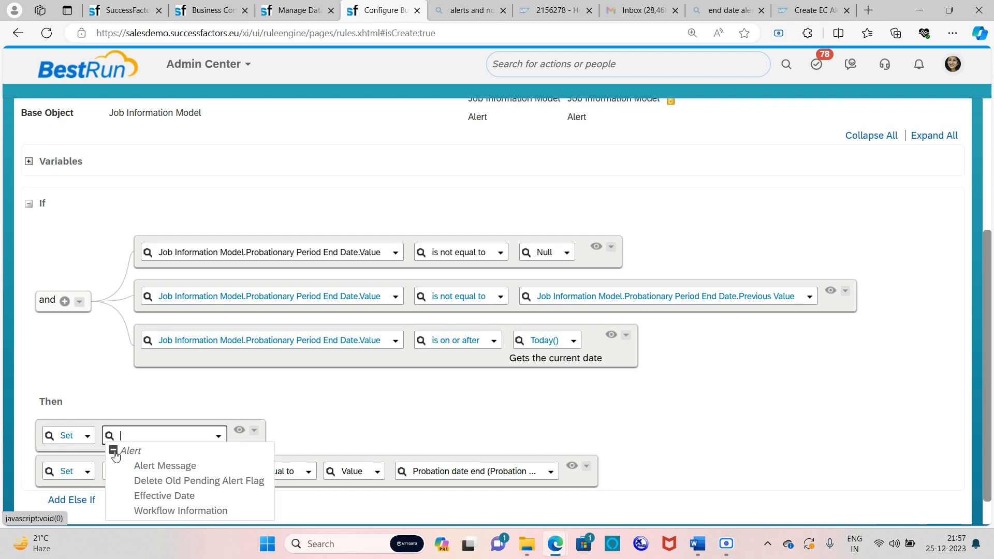
pyautogui.click(171, 511)
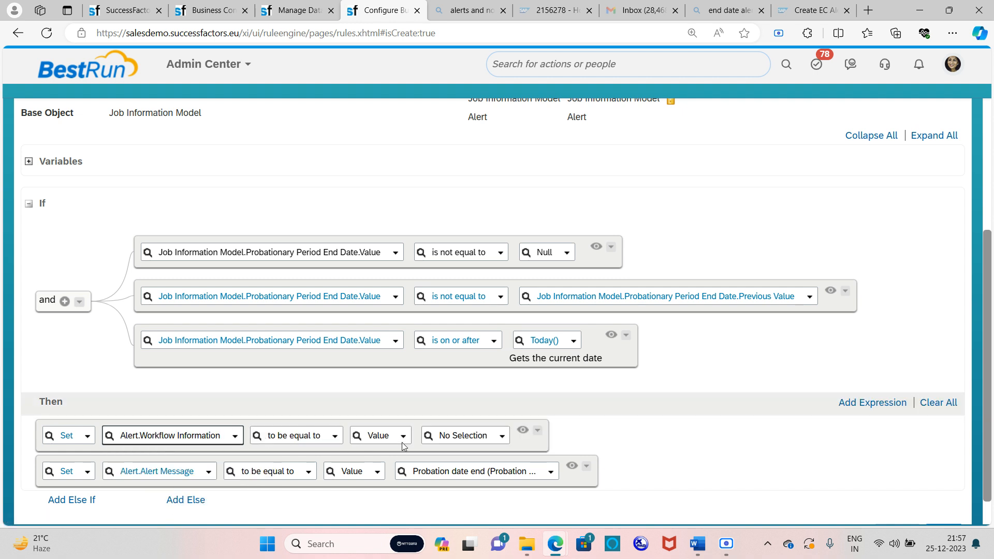
pyautogui.click(449, 436)
pyautogui.write('probation')
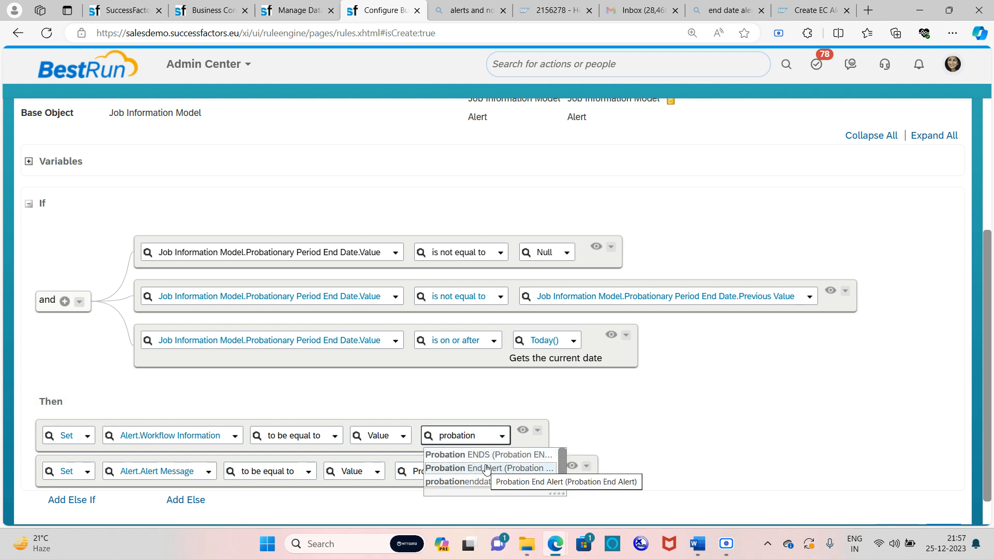
pyautogui.click(497, 486)
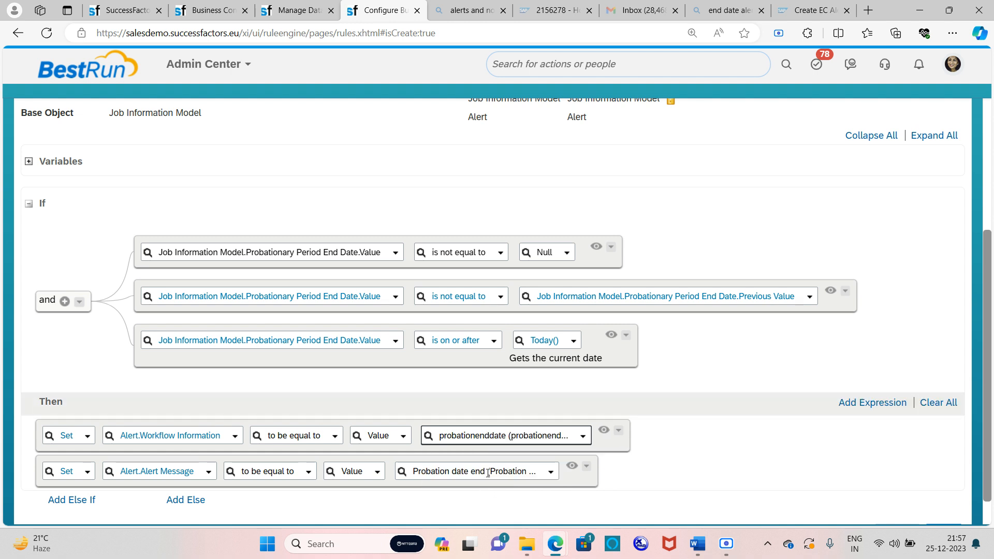
# Insert another empty Then action above the workflow action
pyautogui.click(618, 430)
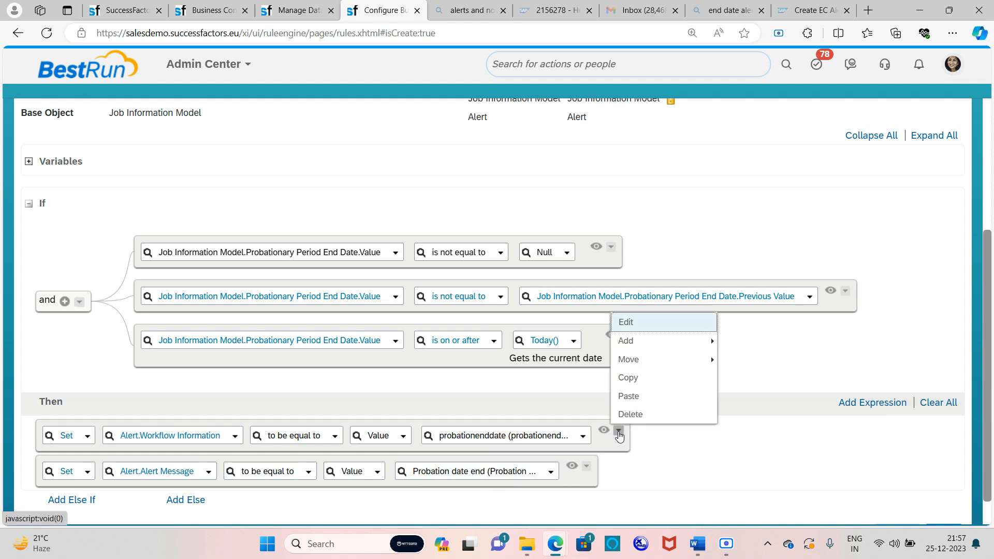
pyautogui.moveTo(627, 348)
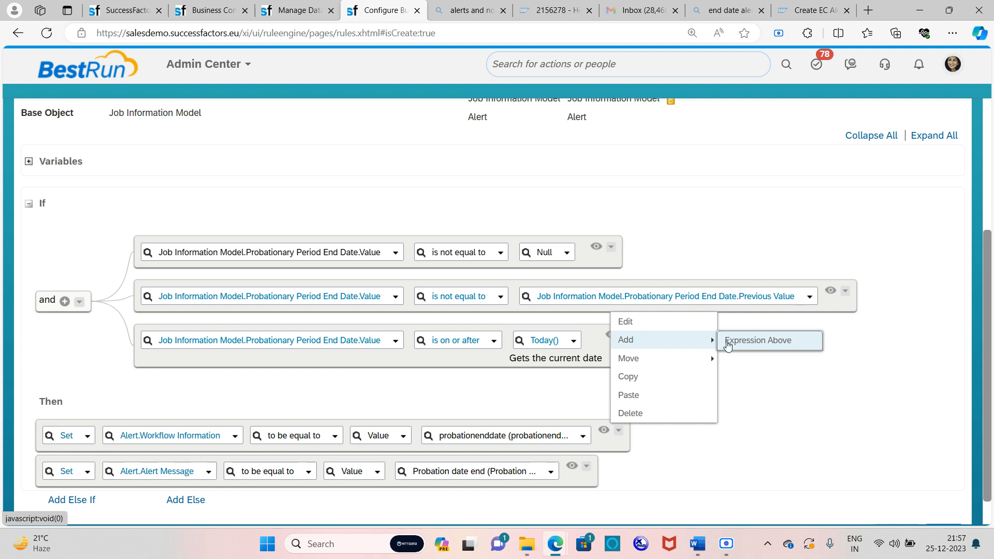
pyautogui.click(761, 340)
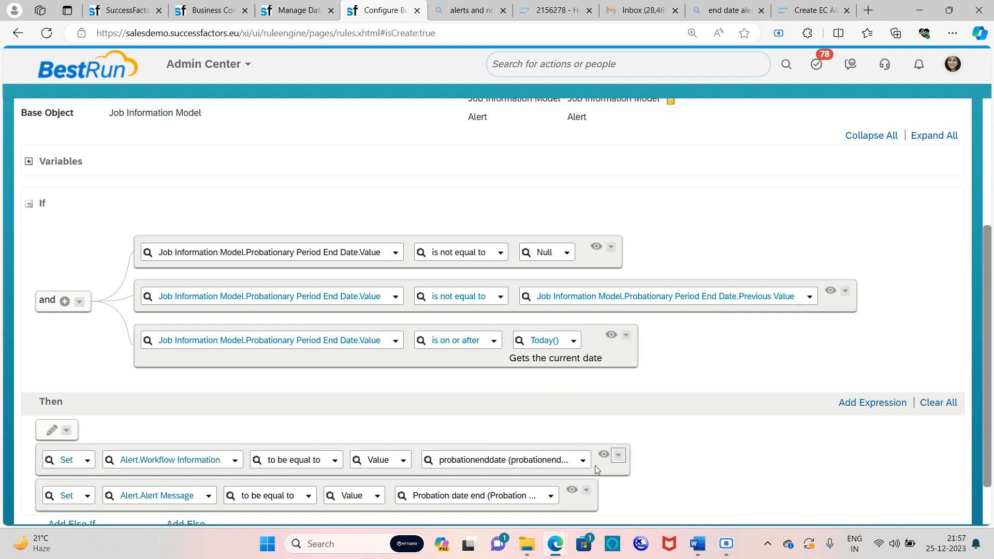
pyautogui.moveTo(713, 548)
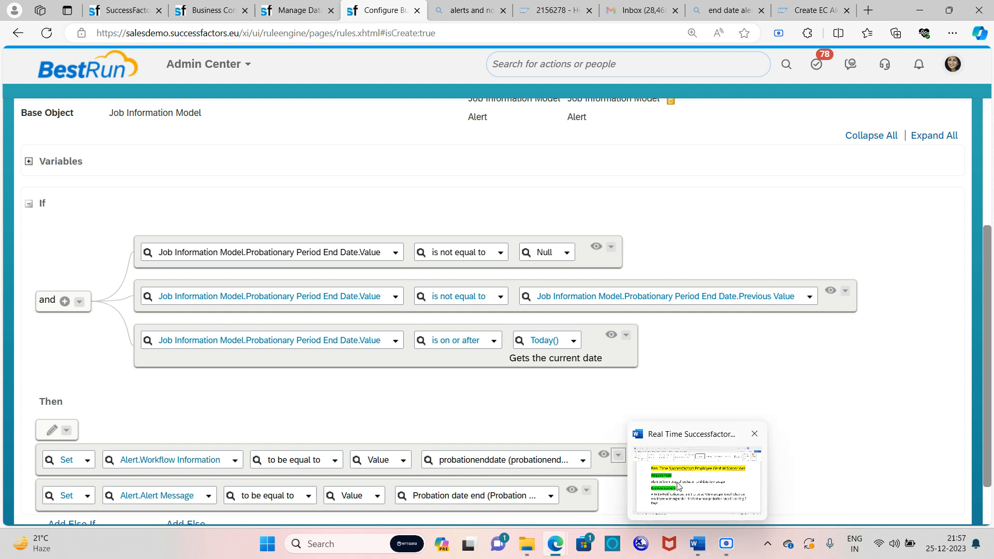
pyautogui.click(656, 457)
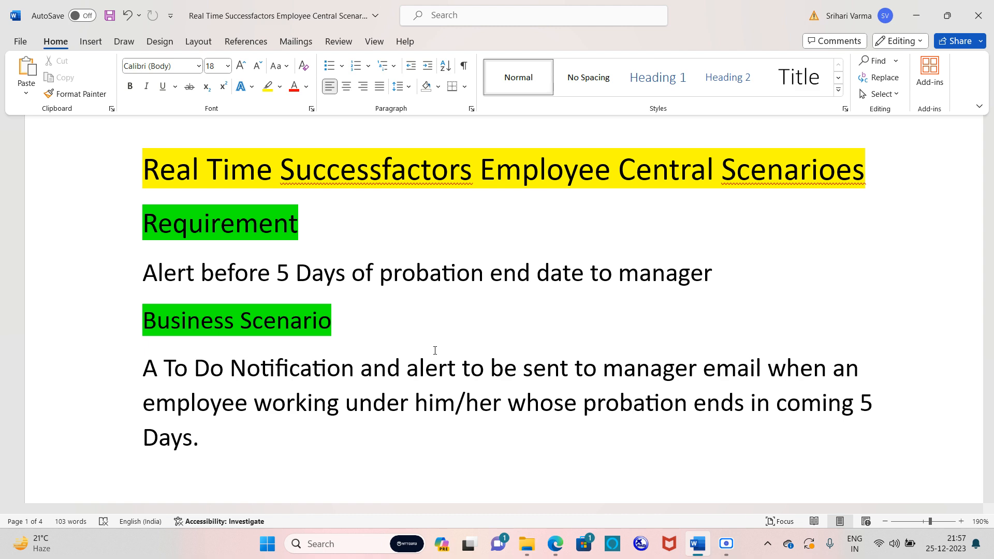
pyautogui.hotkey('alt', 'Tab')
pyautogui.scroll(-1, 382, 402)
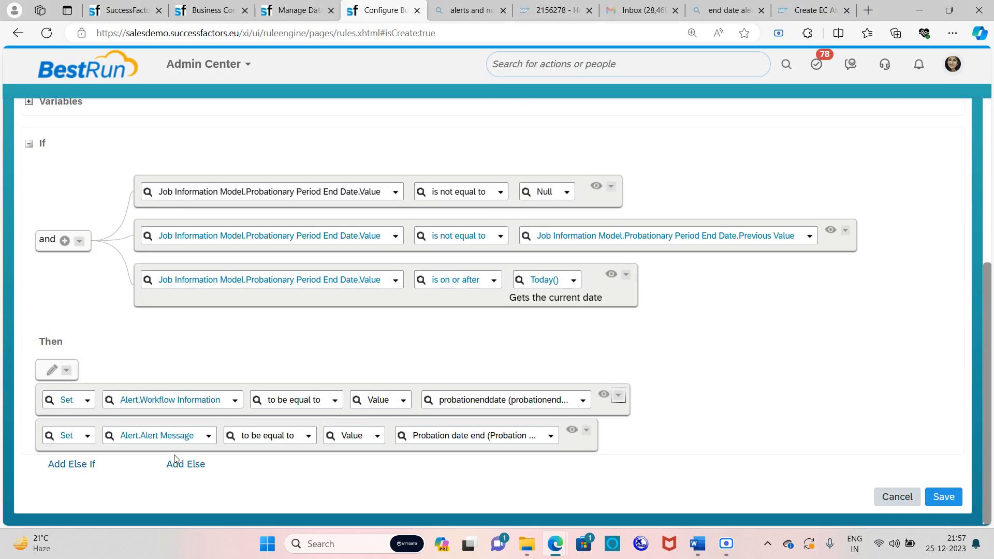
# Define the new Then action as a Set of Alert.Effective Date
pyautogui.click(53, 370)
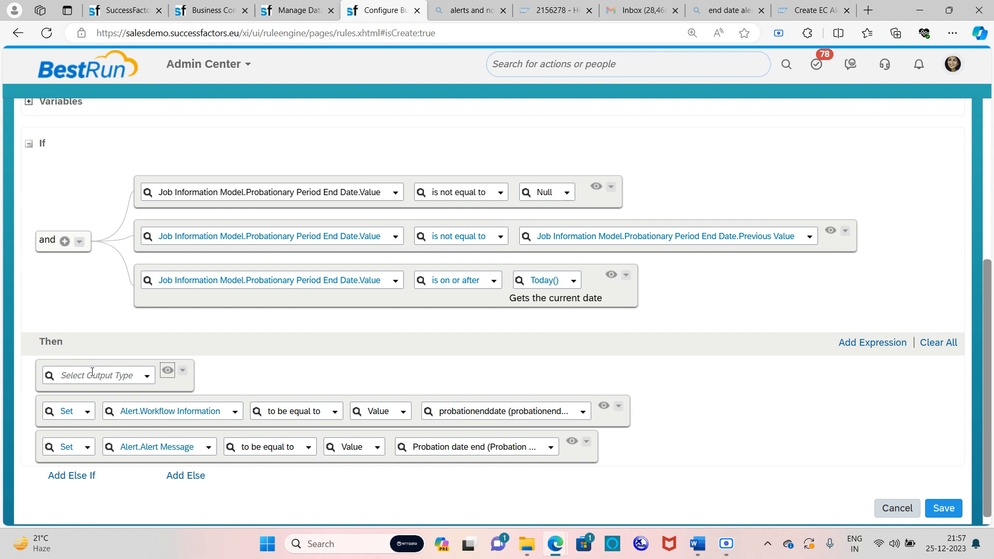
pyautogui.click(146, 378)
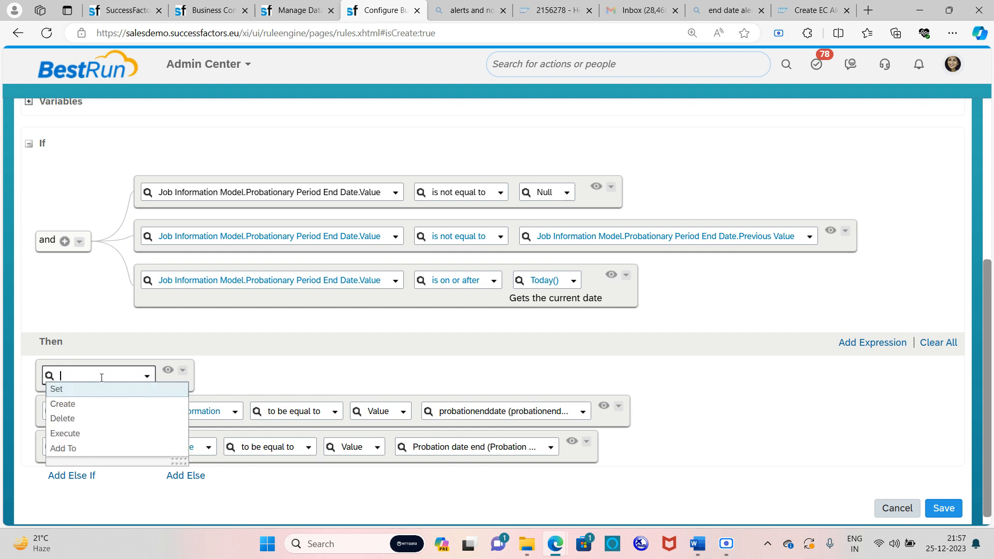
pyautogui.click(89, 394)
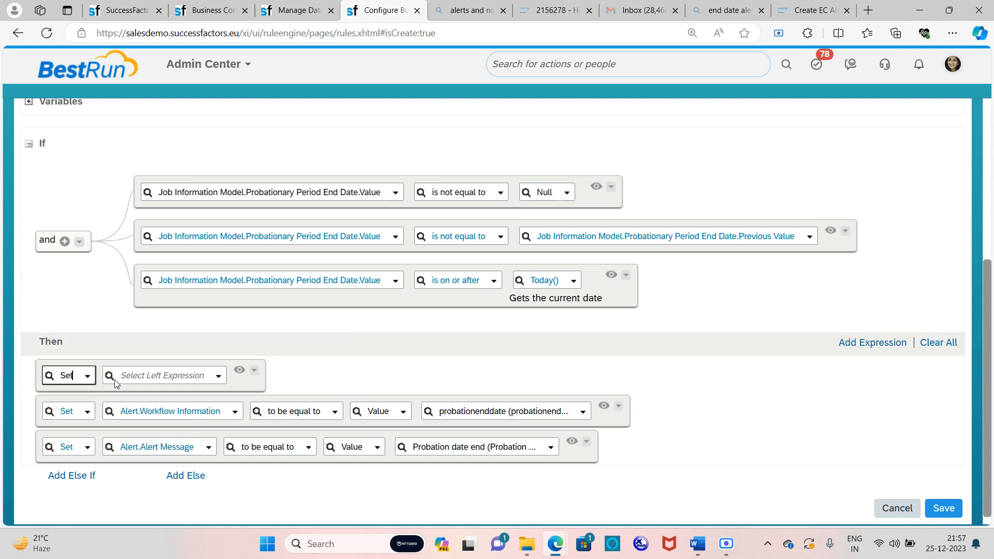
pyautogui.click(218, 376)
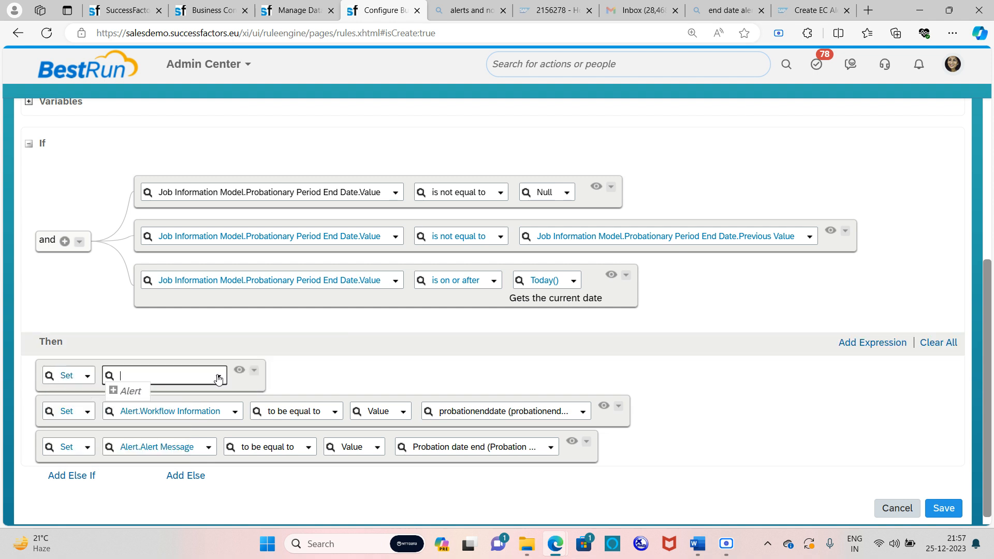
pyautogui.click(113, 391)
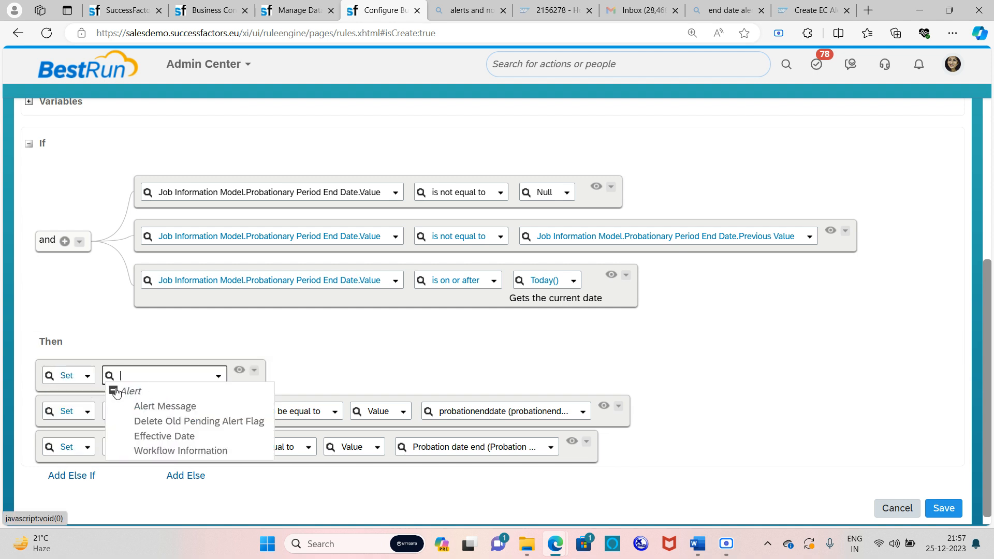
pyautogui.click(164, 436)
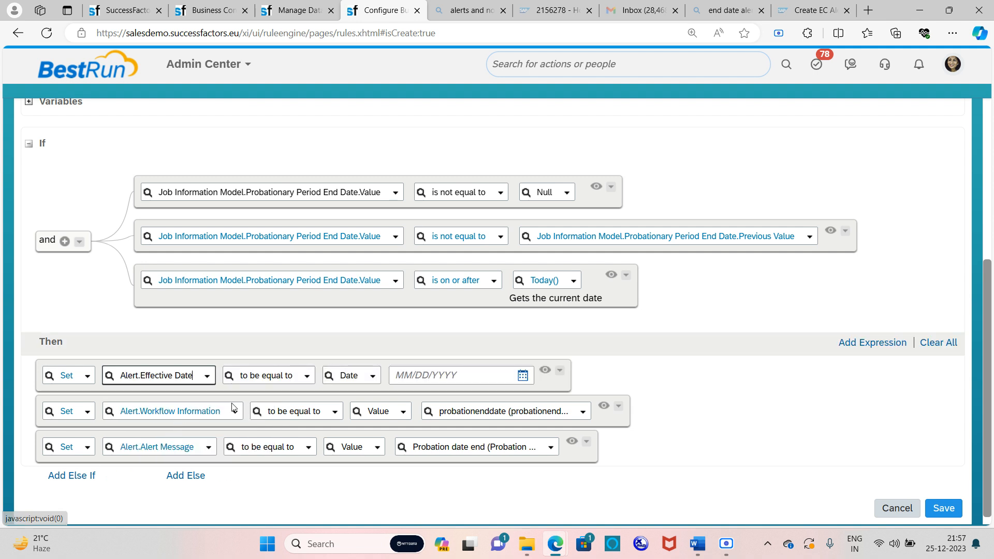
# Browse the effective date value choices to find Date Plus()
pyautogui.click(364, 377)
pyautogui.scroll(-3, 399, 311)
pyautogui.scroll(-10, 400, 311)
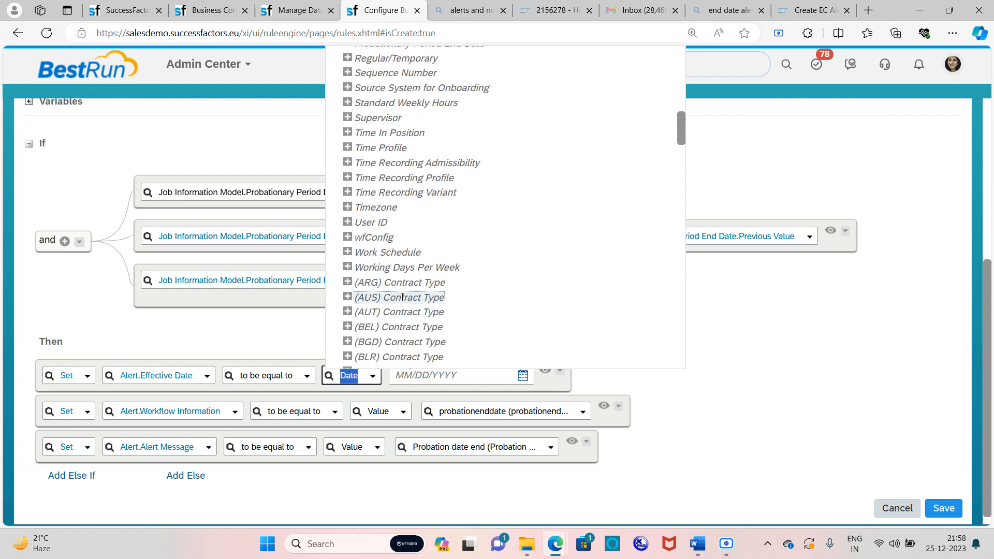
pyautogui.scroll(-10, 402, 298)
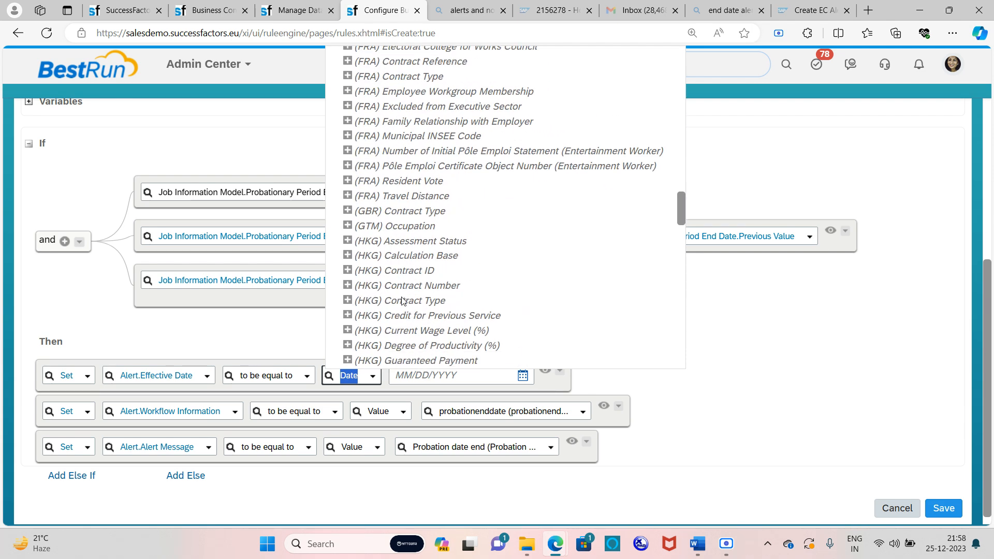
pyautogui.scroll(-6, 402, 301)
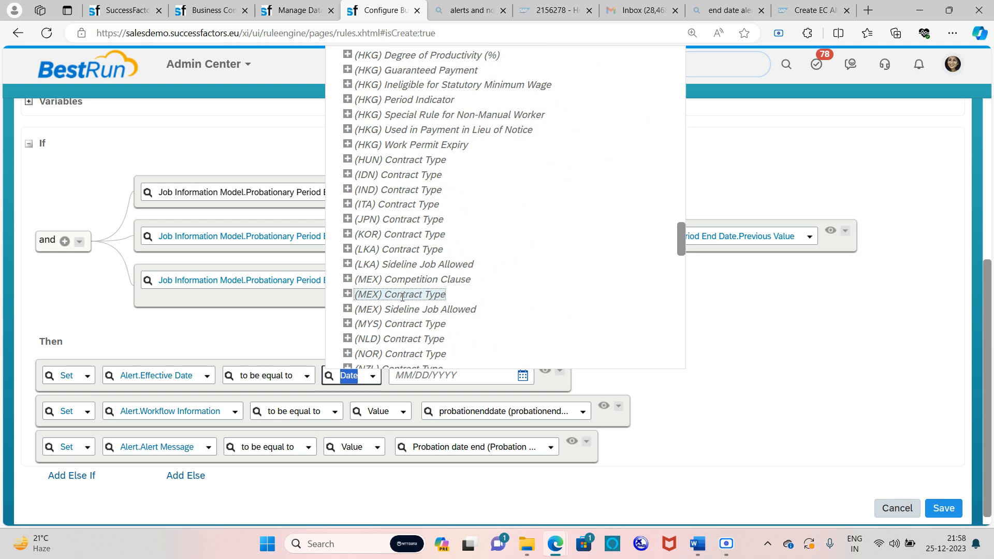
pyautogui.scroll(-15, 402, 296)
pyautogui.scroll(5, 402, 296)
# Use Date Plus() with Probationary Period End Date.Value as the base date
pyautogui.click(365, 262)
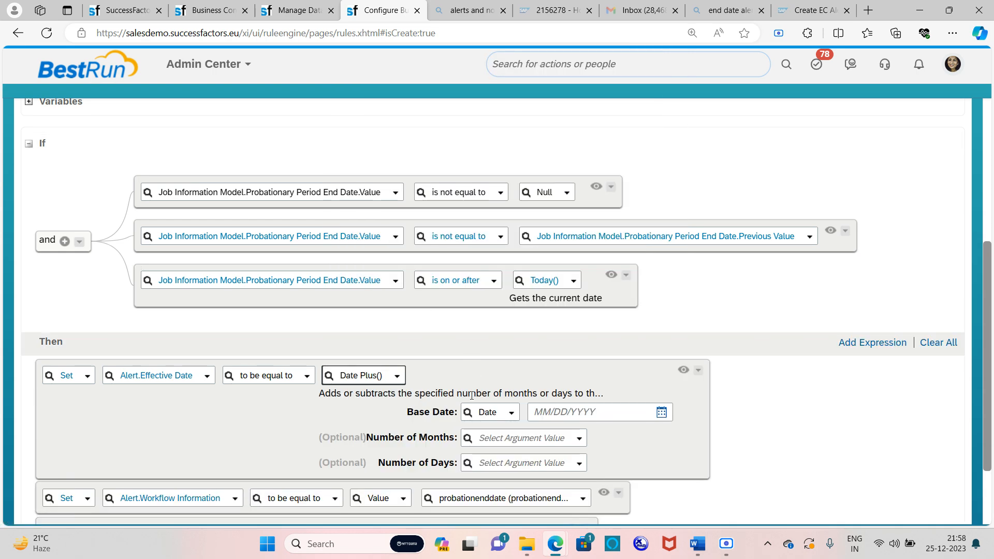
pyautogui.click(507, 413)
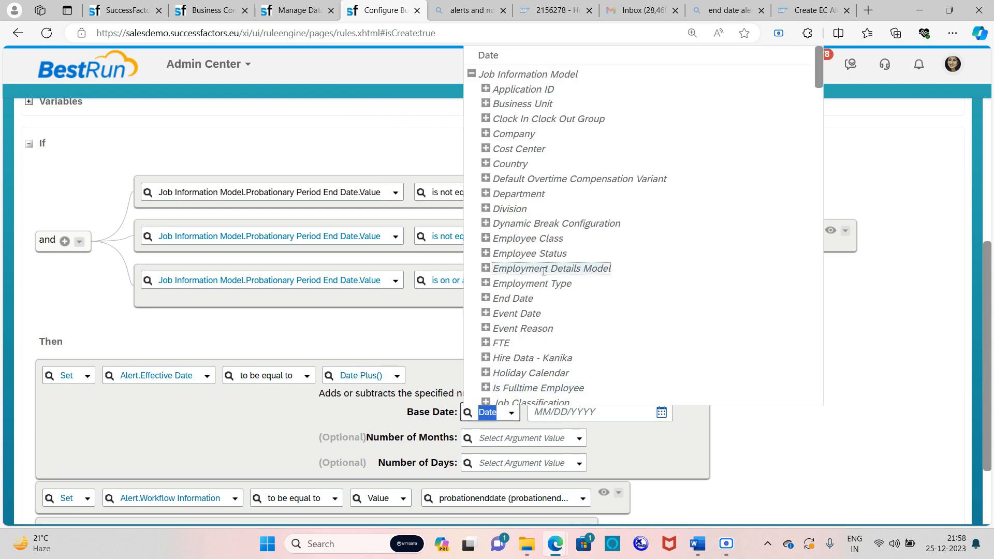
pyautogui.scroll(-5, 544, 270)
pyautogui.scroll(-3, 537, 276)
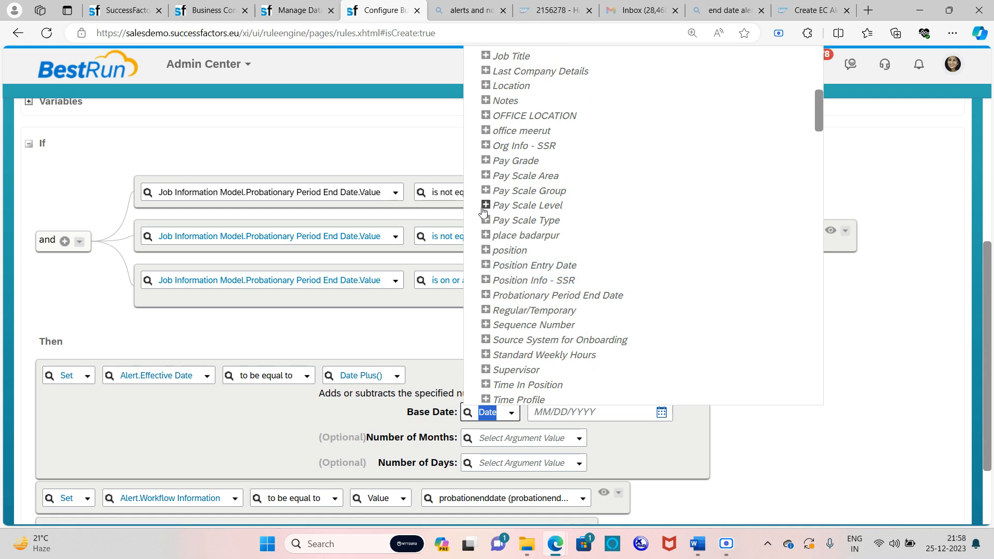
pyautogui.click(485, 295)
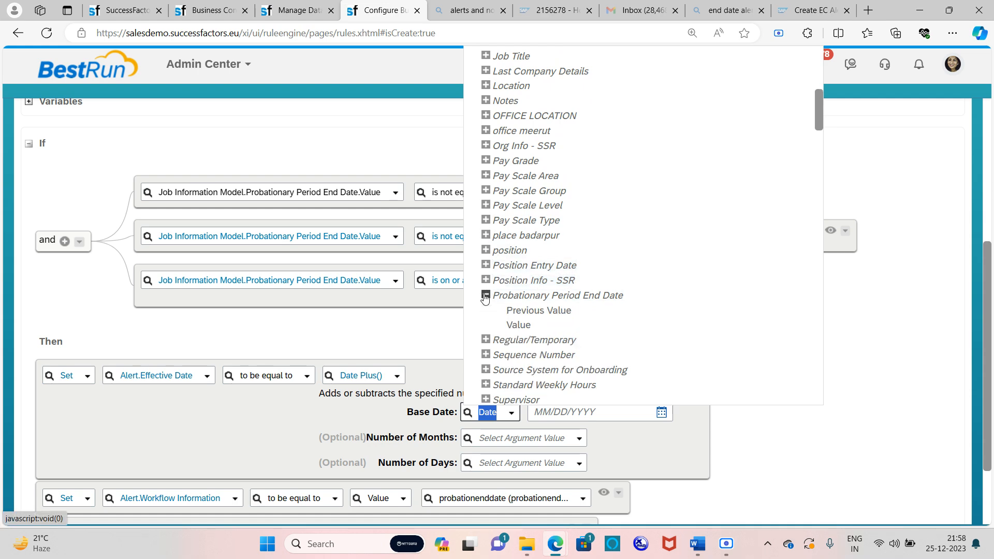
pyautogui.click(510, 325)
# Enter plain numbers 0 for months and -5 for days in Date Plus()
pyautogui.click(577, 439)
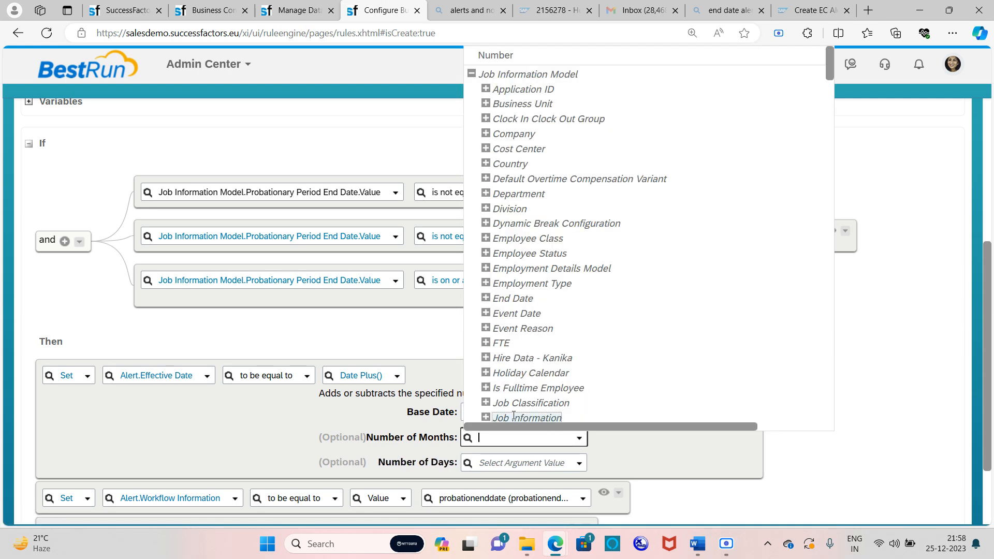
pyautogui.click(507, 61)
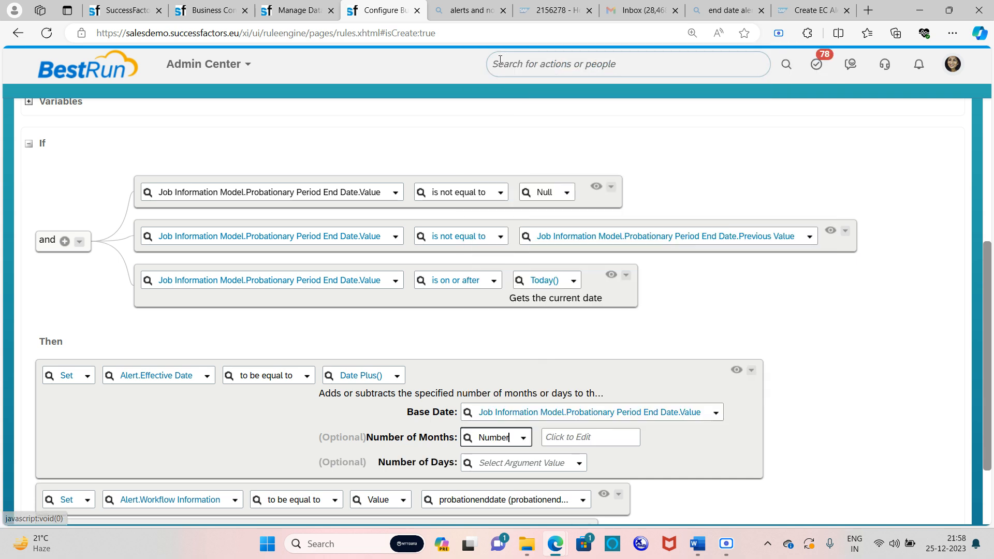
pyautogui.click(568, 430)
pyautogui.write('0')
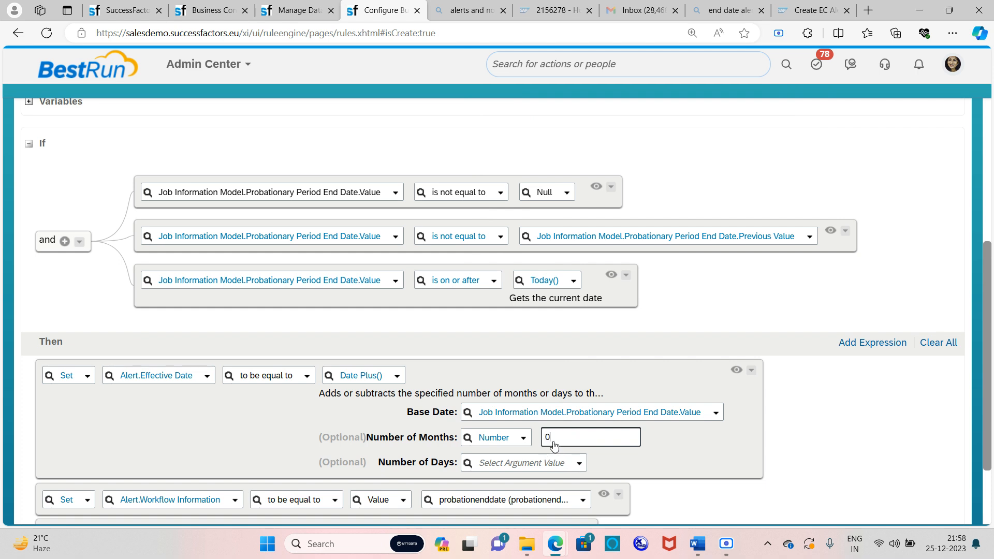
pyautogui.click(554, 462)
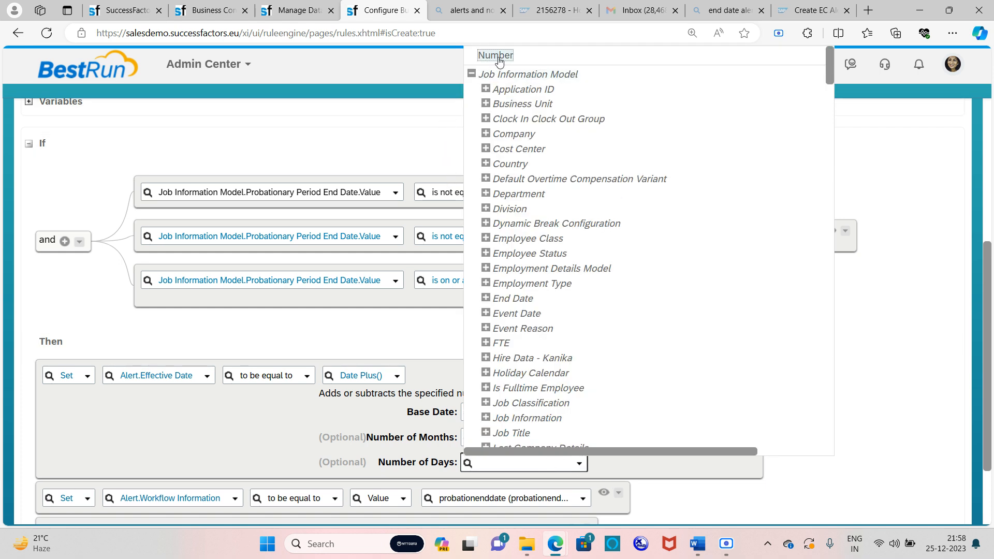
pyautogui.click(499, 57)
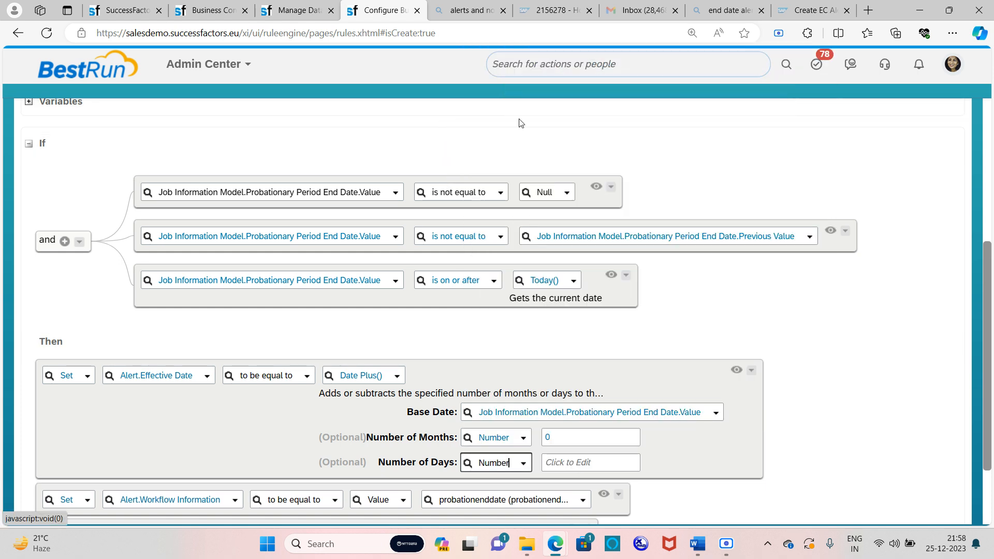
pyautogui.click(599, 463)
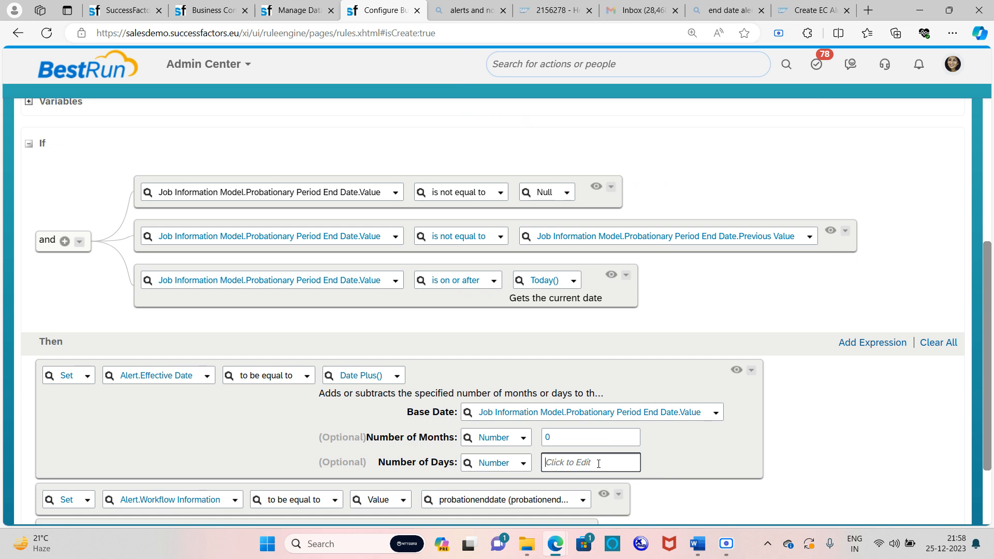
pyautogui.write('-')
pyautogui.press('BackSpace')
pyautogui.press('BackSpace')
pyautogui.write('5')
pyautogui.press('BackSpace')
pyautogui.write('-')
pyautogui.scroll(-2, 600, 340)
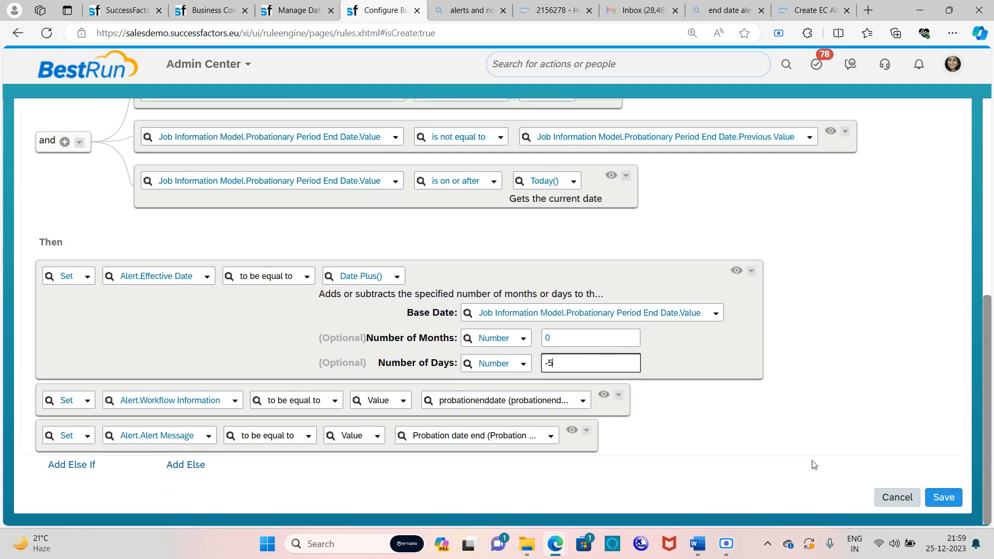
# Save the probation end rule and review the read-only saved version
pyautogui.click(930, 496)
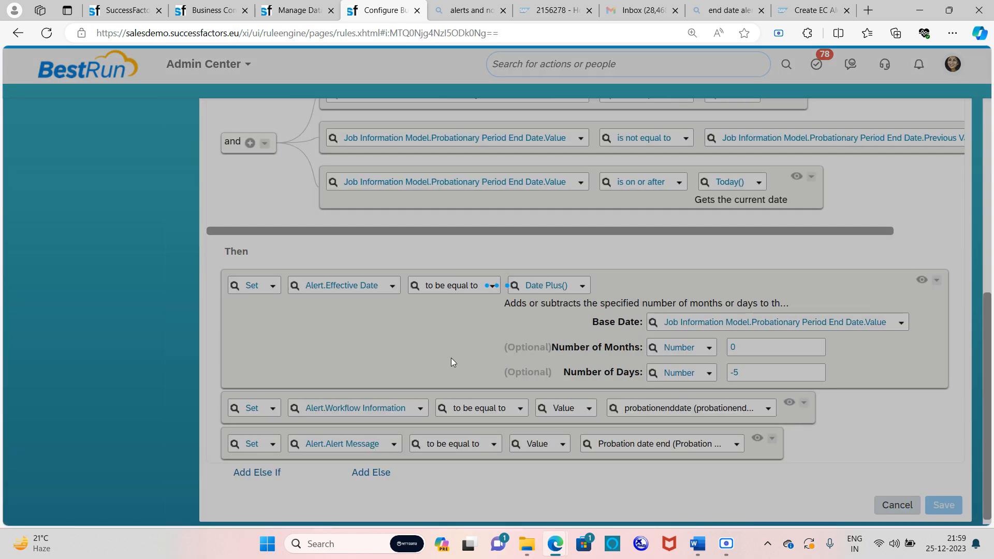
pyautogui.scroll(4, 452, 362)
pyautogui.scroll(-4, 448, 362)
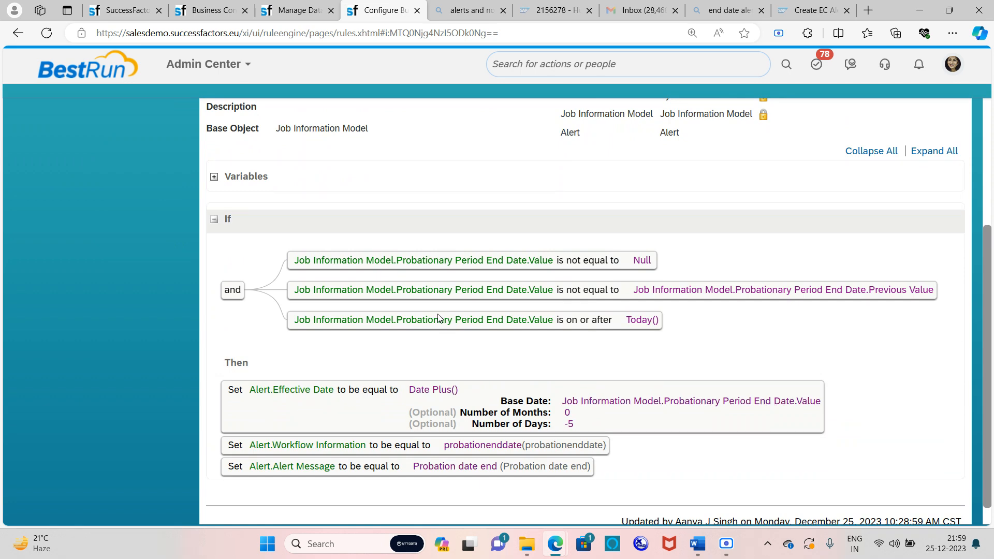
pyautogui.scroll(3, 438, 317)
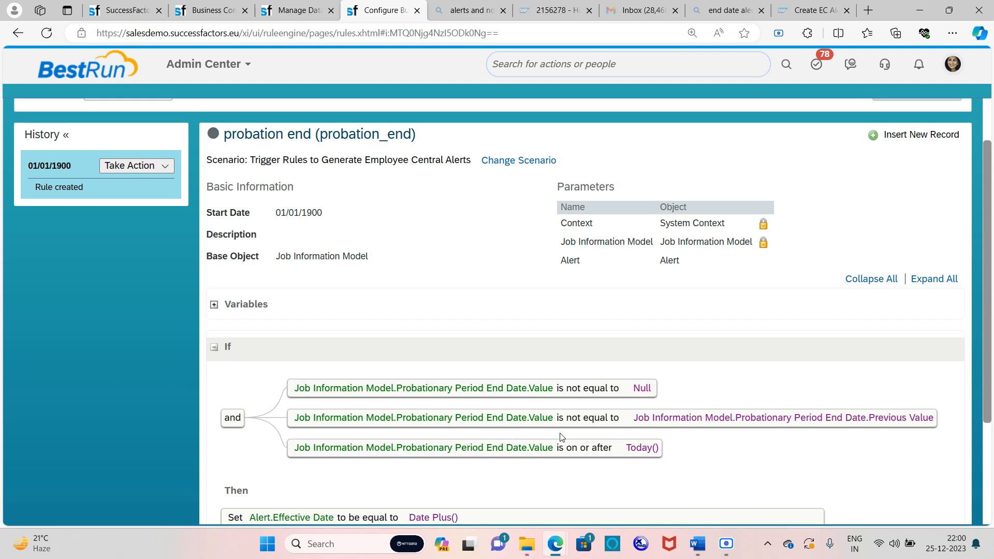
# Review the saved probation end rule, then search Admin Center for 'manage business config'
pyautogui.scroll(-1, 562, 437)
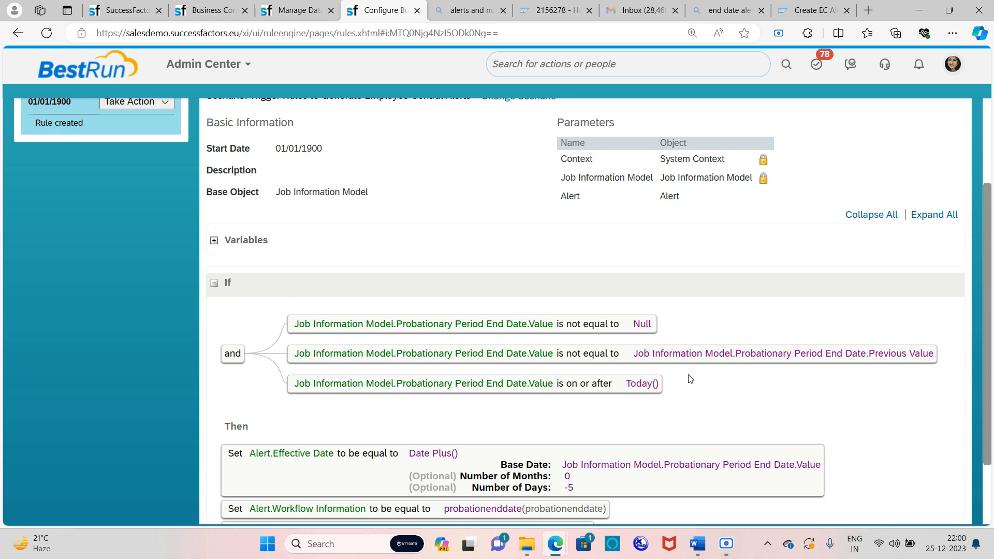
pyautogui.scroll(-2, 531, 334)
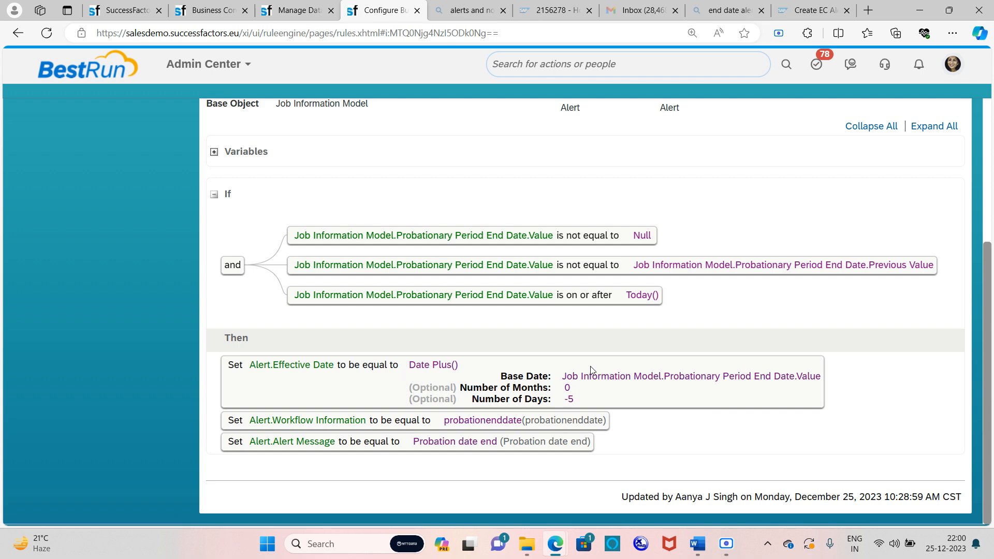
pyautogui.scroll(5, 591, 372)
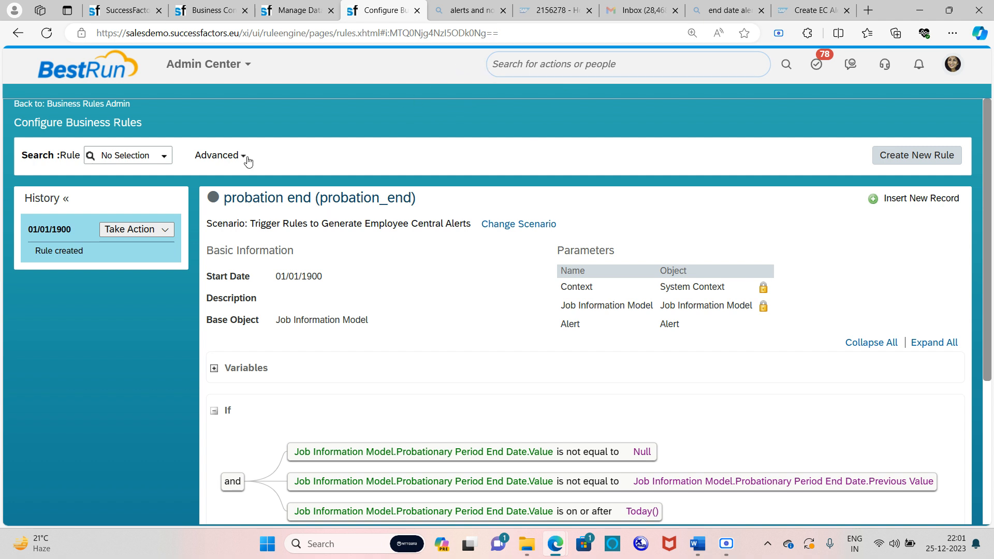
pyautogui.click(567, 63)
pyautogui.write('manage business config')
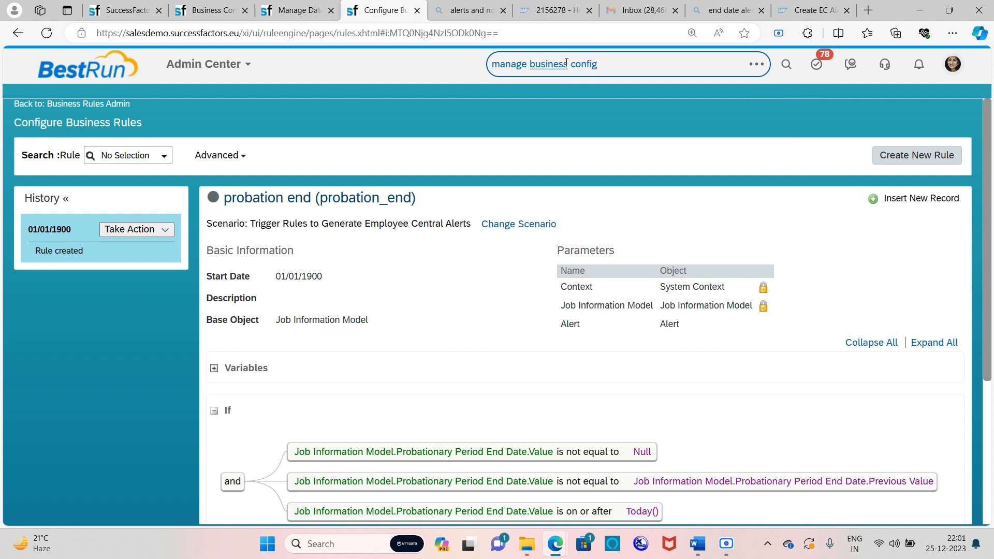
# Open the jobInfo element in Manage Business Configuration and start a Make Correction
pyautogui.click(609, 99)
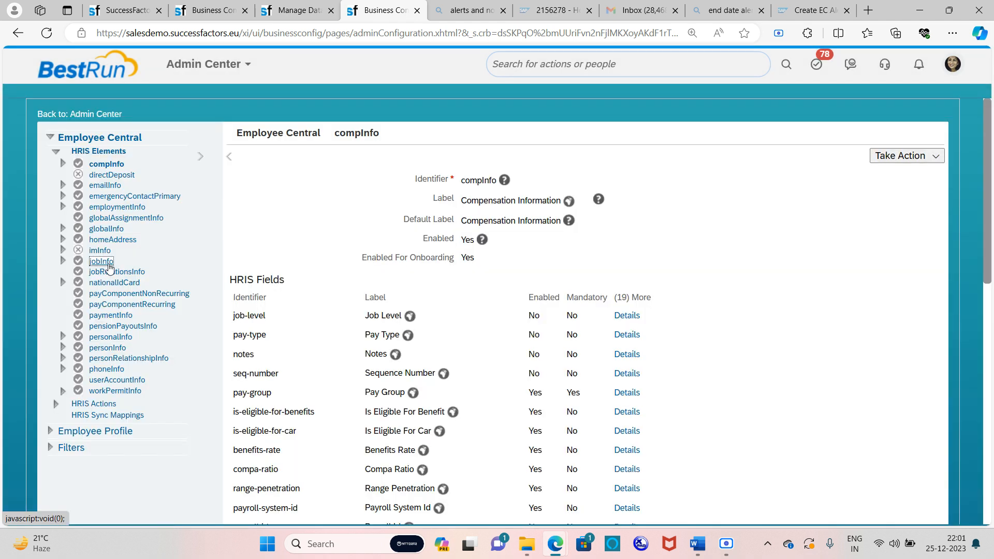
pyautogui.click(107, 262)
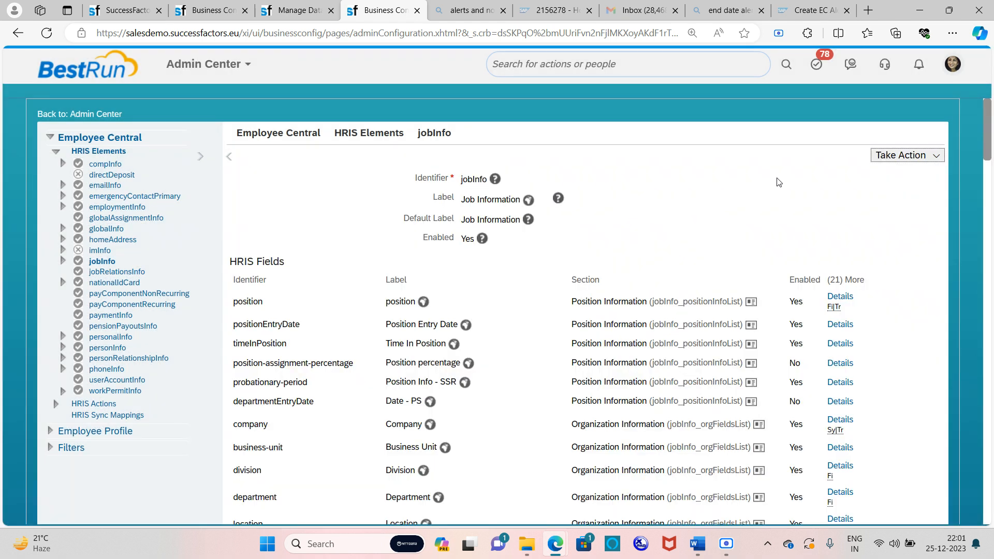
pyautogui.click(895, 156)
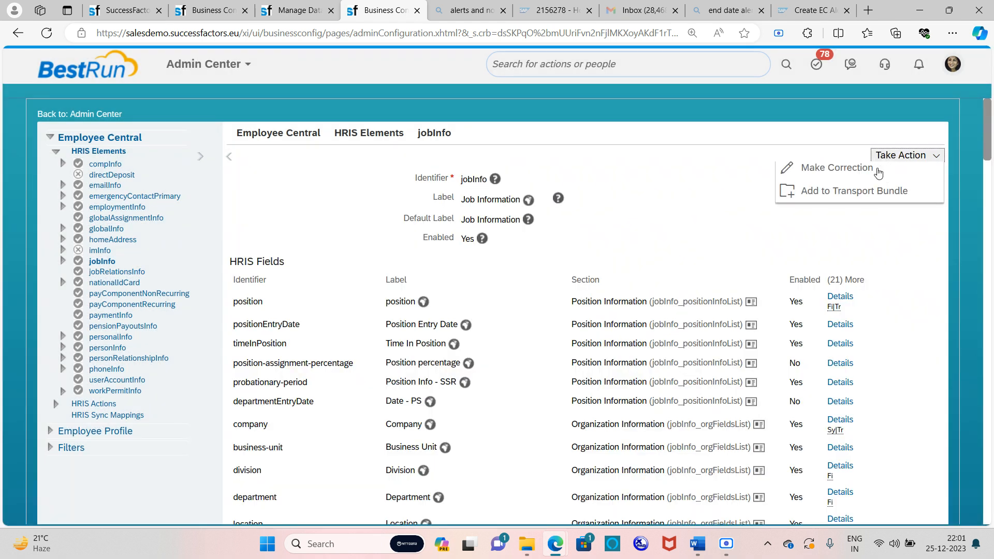
pyautogui.click(847, 183)
pyautogui.scroll(-20, 832, 222)
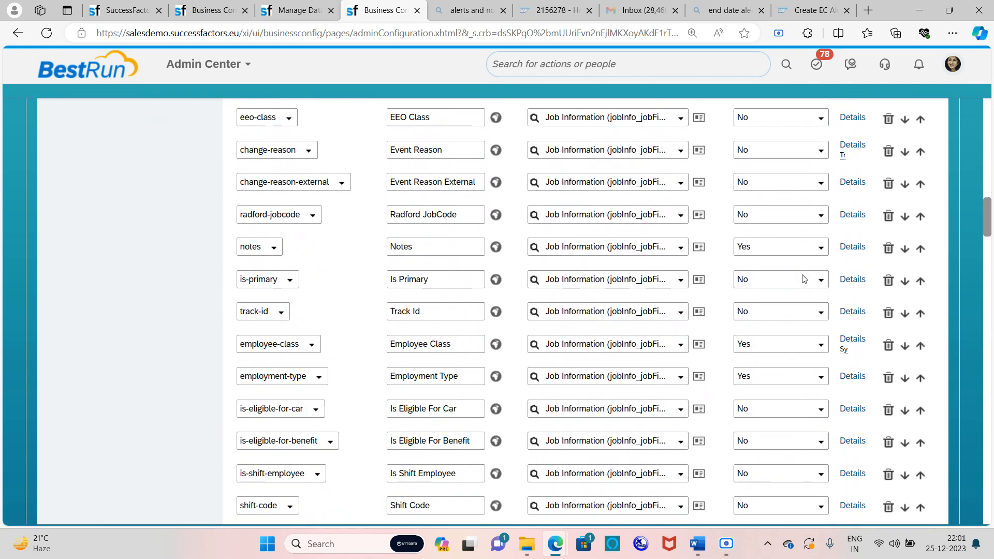
pyautogui.scroll(-20, 811, 327)
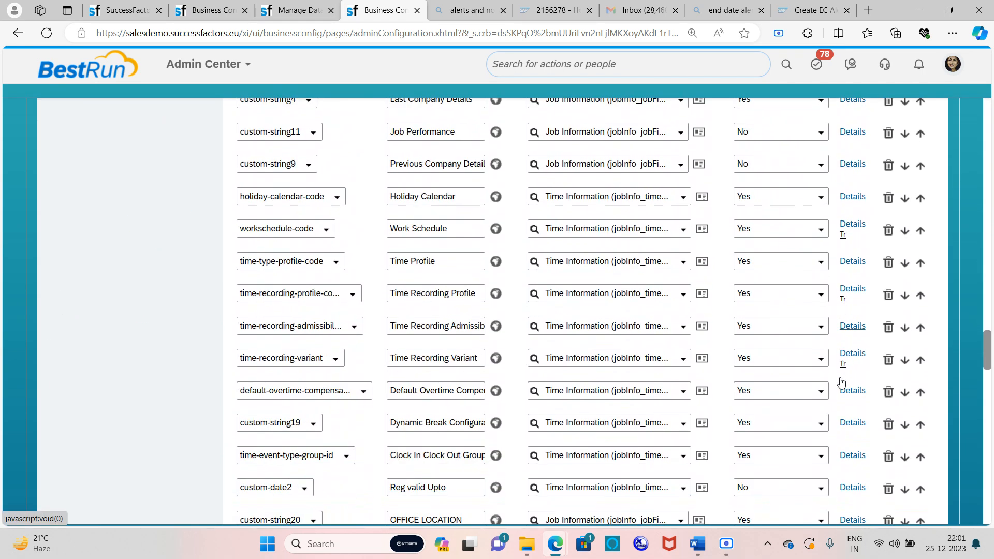
pyautogui.scroll(-20, 842, 383)
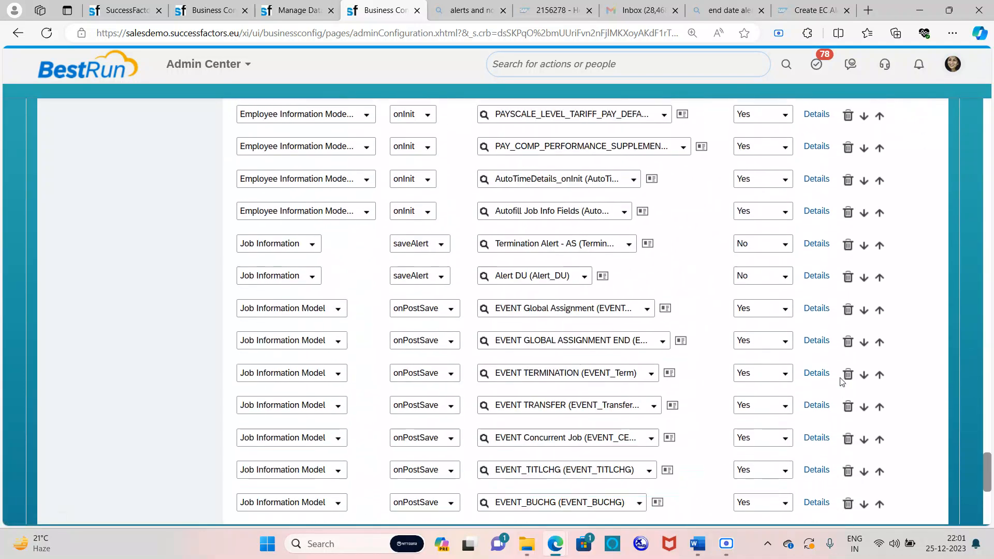
# Delete the old pro trigger row and add a Job Information Model saveAlert trigger
pyautogui.click(847, 386)
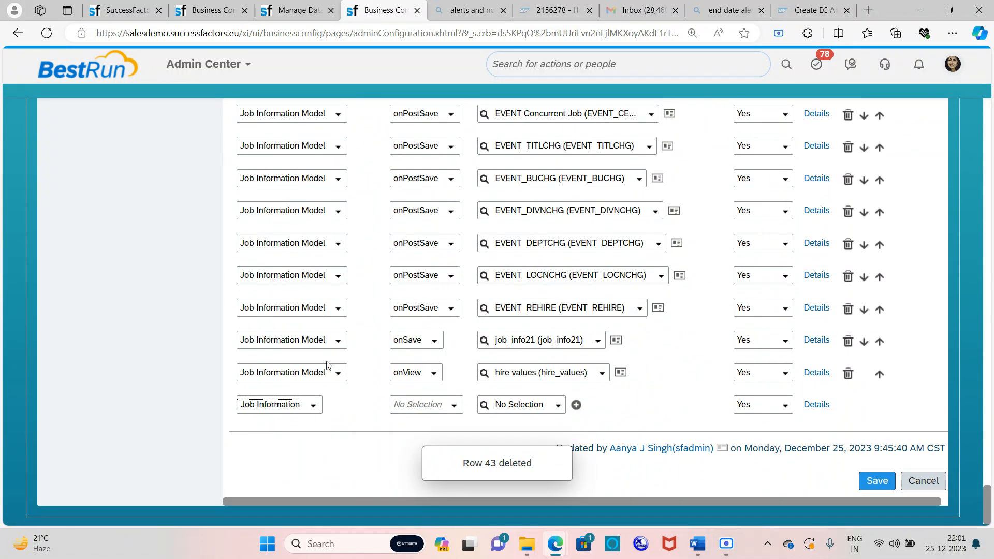
pyautogui.click(311, 406)
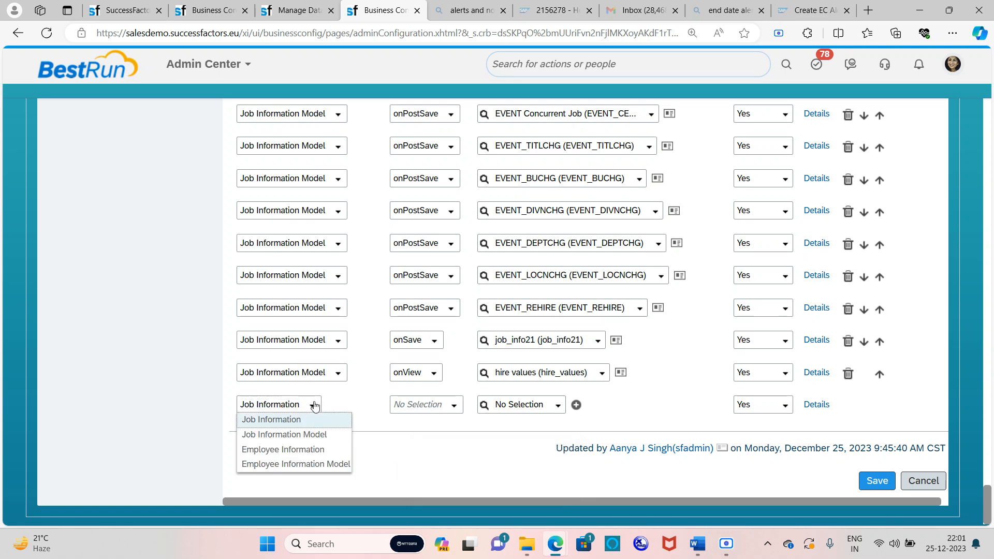
pyautogui.click(301, 436)
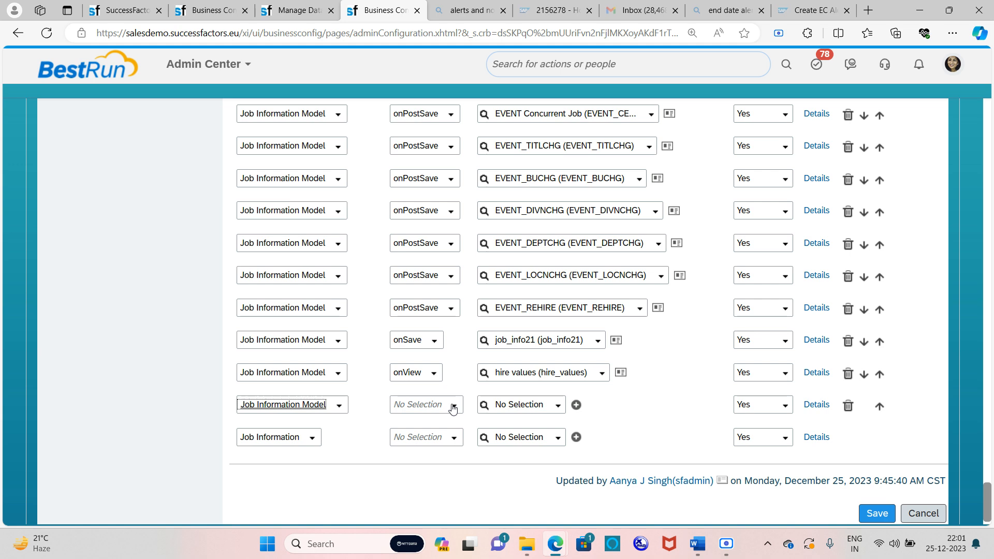
pyautogui.click(454, 409)
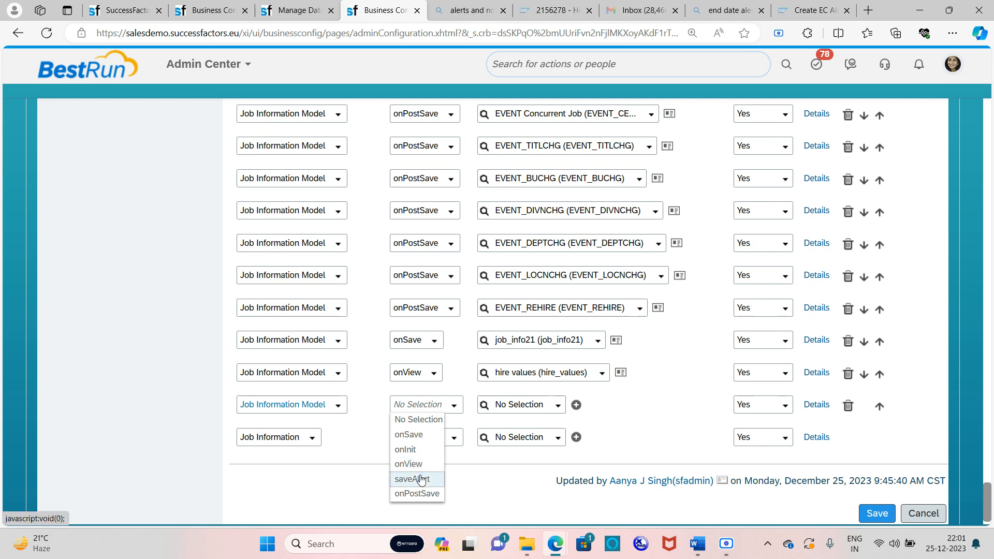
pyautogui.click(421, 480)
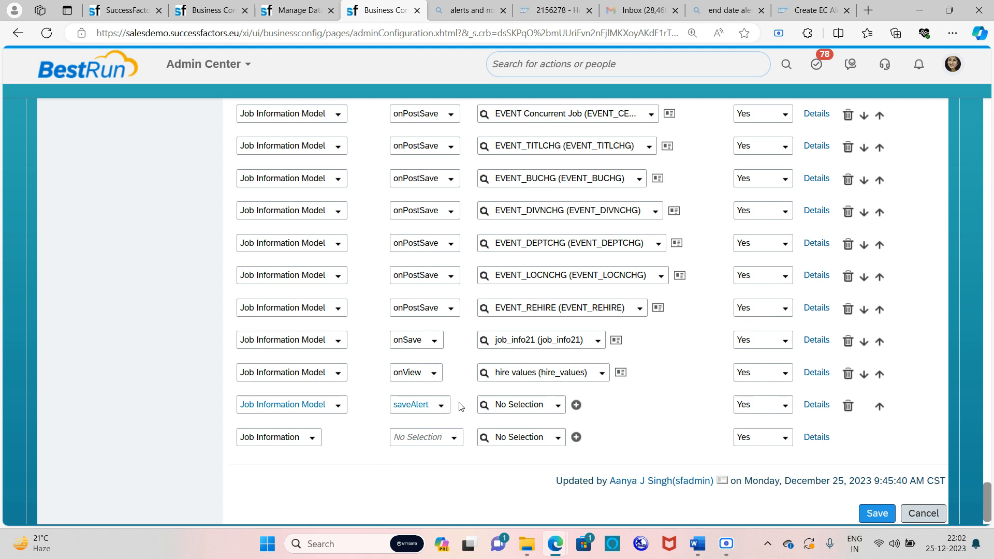
# Assign the probation end (probation_end) rule to the saveAlert trigger and save the jobInfo configuration
pyautogui.click(540, 399)
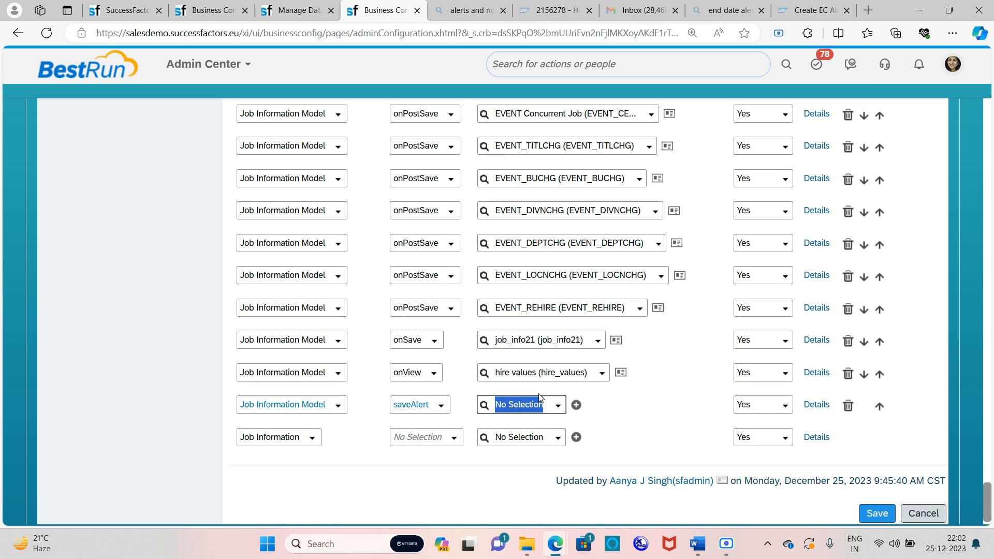
pyautogui.write('pro')
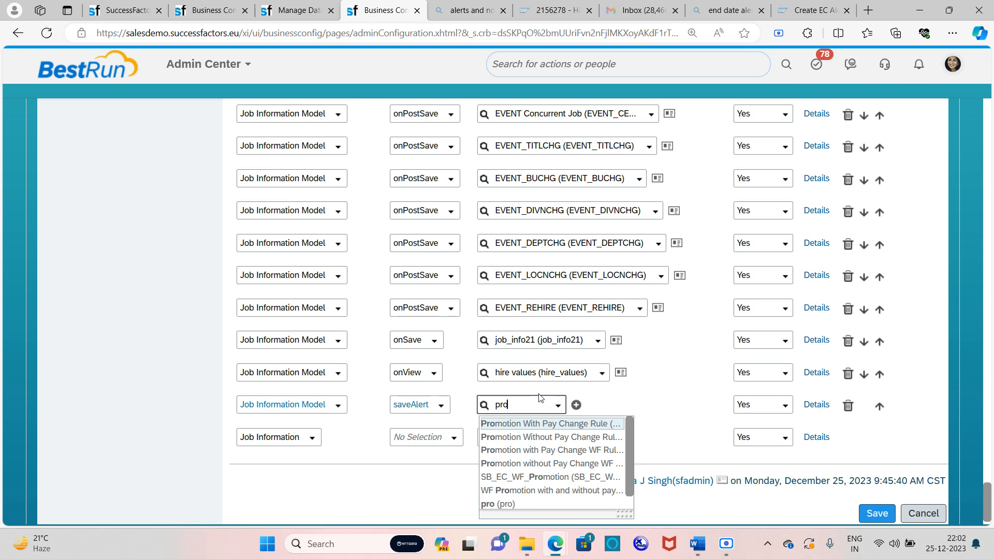
pyautogui.write('bat')
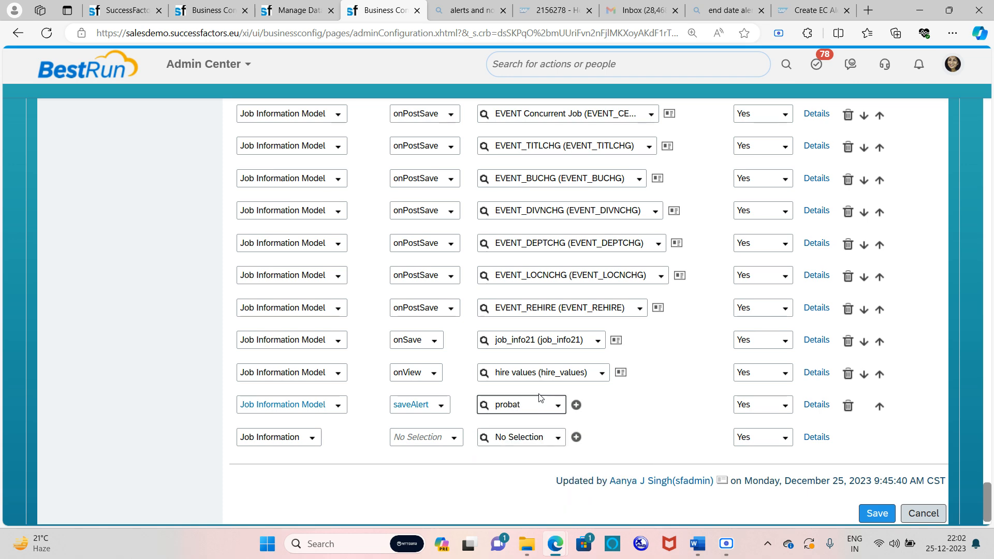
pyautogui.scroll(1, 543, 390)
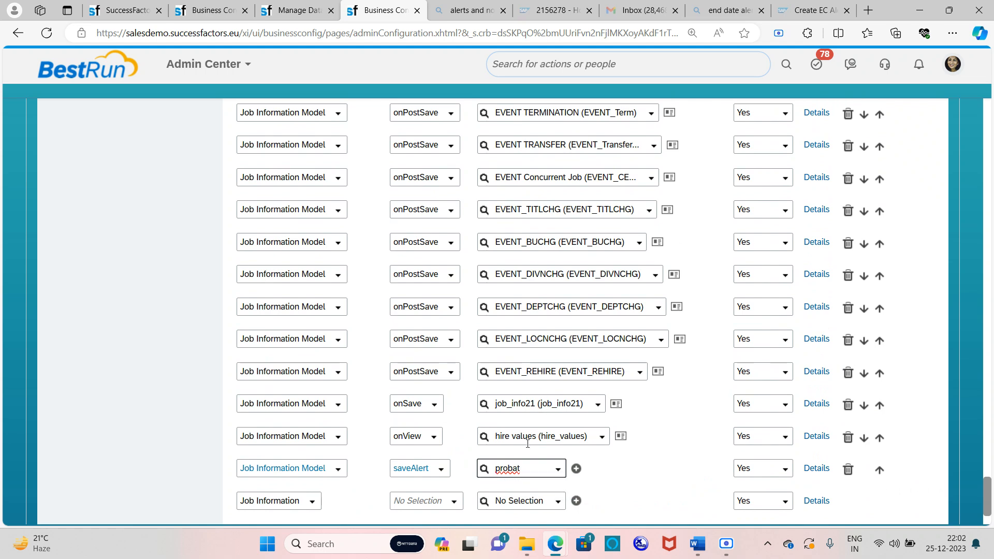
pyautogui.scroll(-2, 554, 477)
pyautogui.write('o')
pyautogui.press('BackSpace')
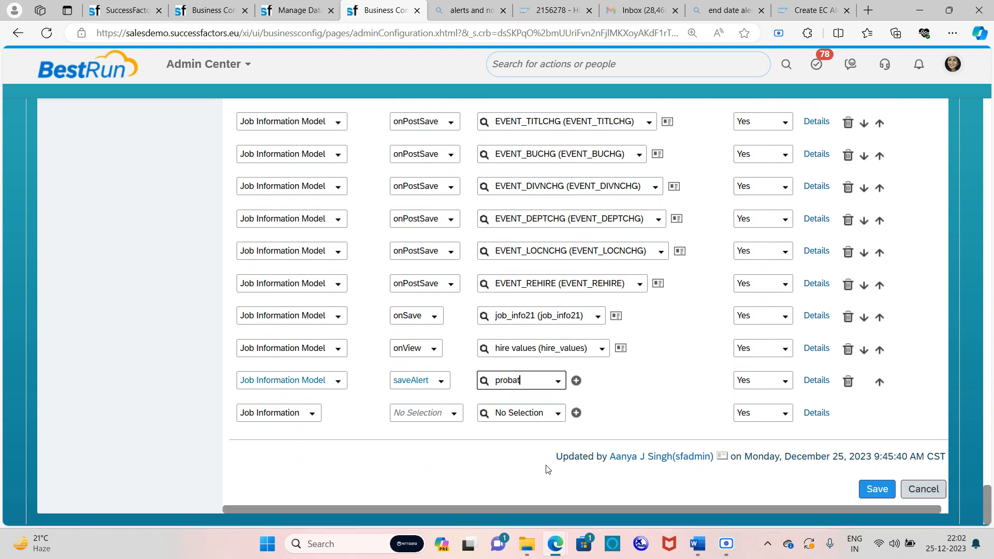
pyautogui.write('io')
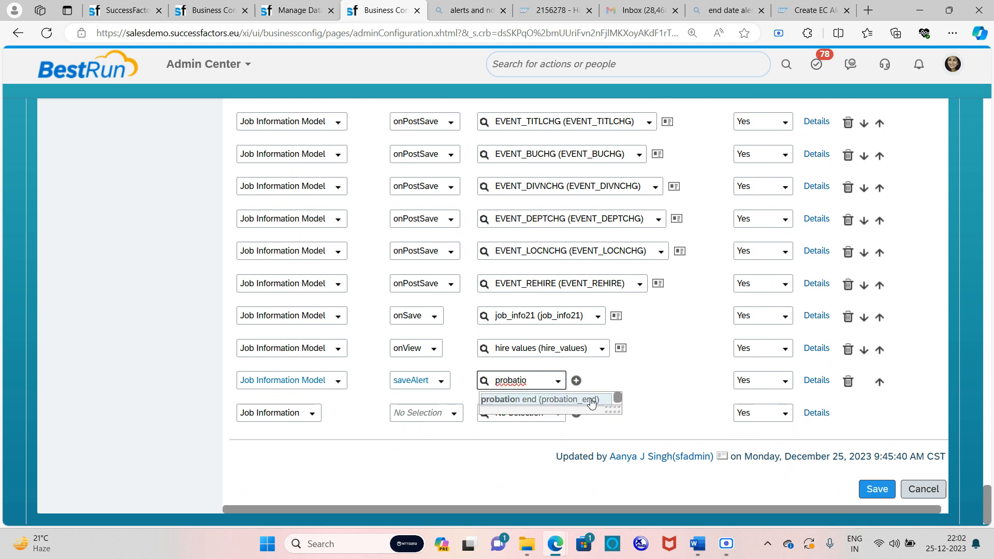
pyautogui.click(566, 403)
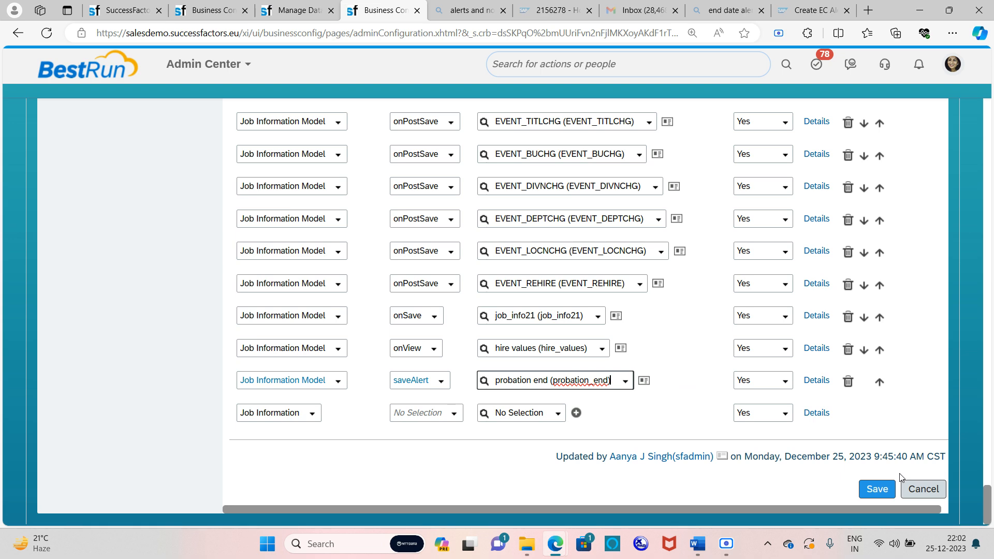
pyautogui.click(875, 487)
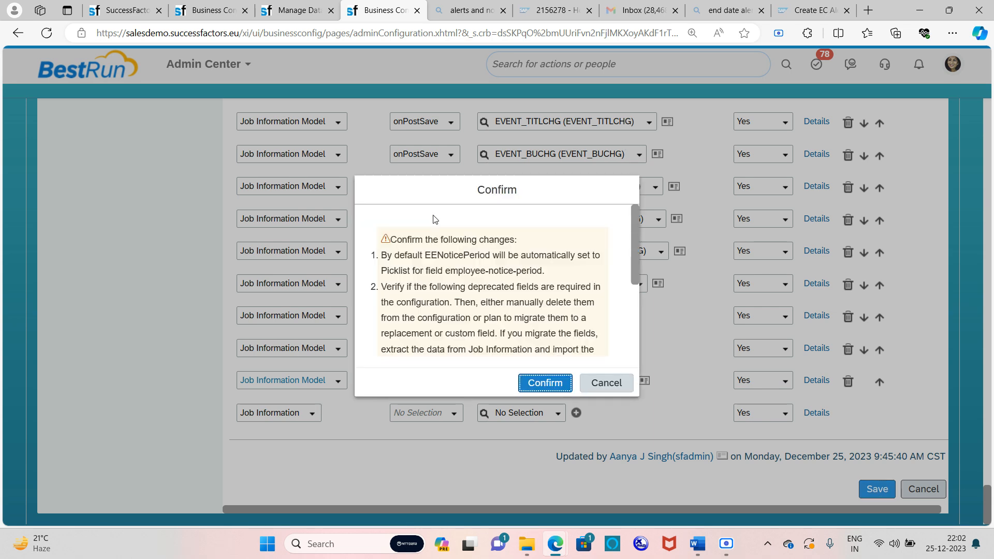
pyautogui.click(531, 382)
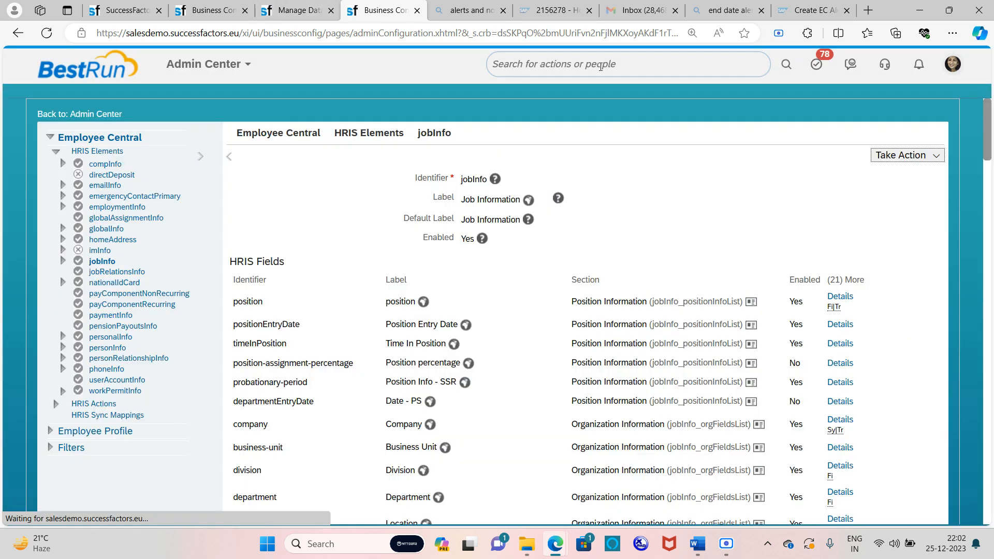
# Find the Financial Controller employee and open their Employment information Job Information section
pyautogui.click(608, 60)
pyautogui.write('david')
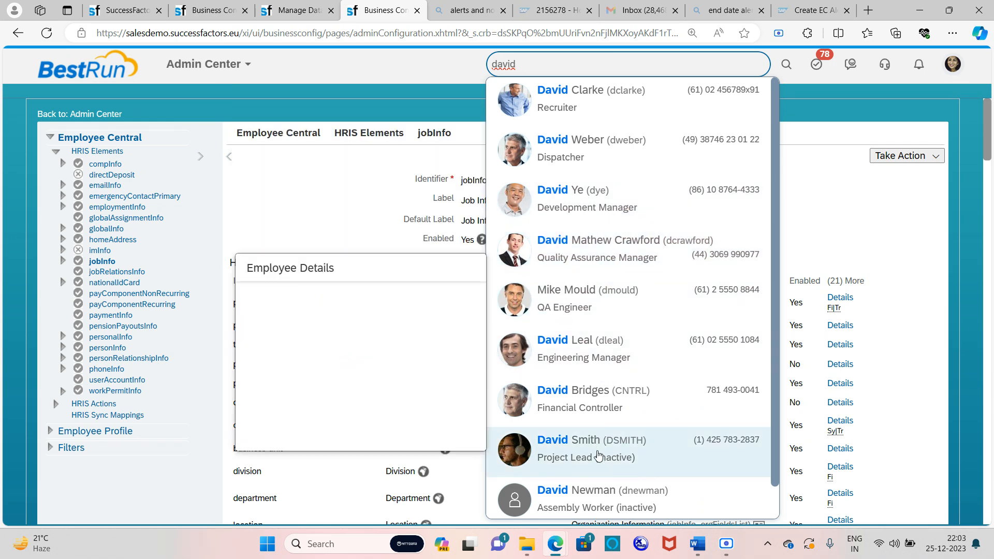
pyautogui.click(603, 412)
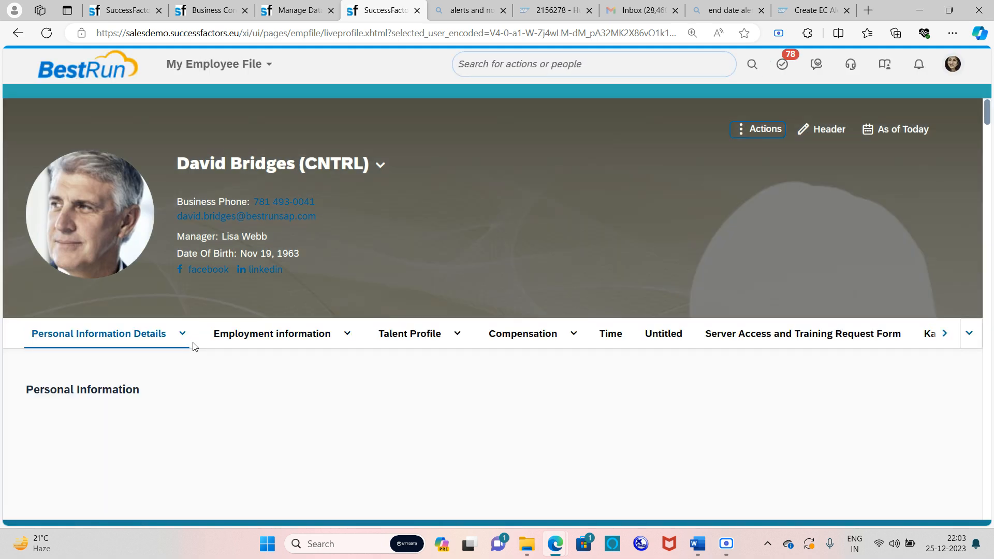
pyautogui.click(342, 358)
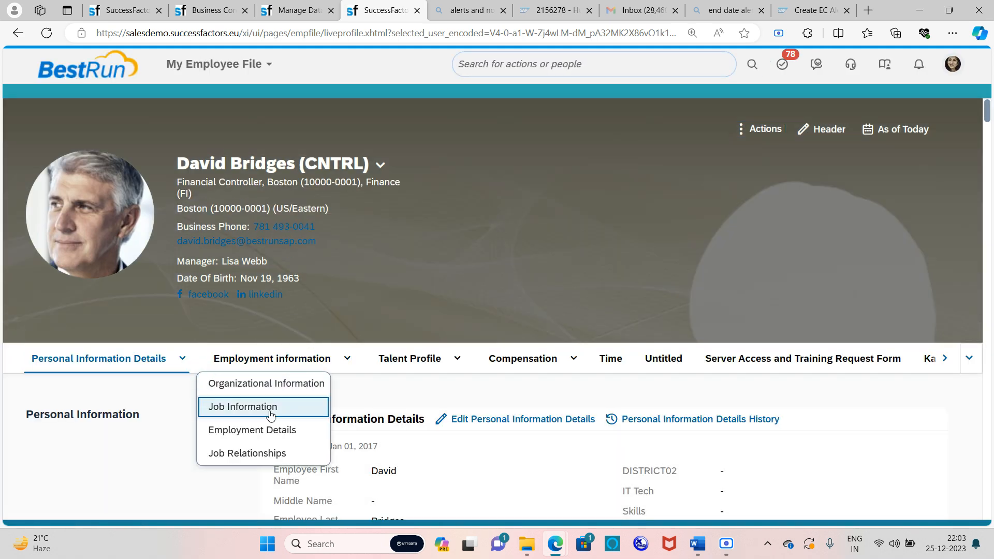
pyautogui.scroll(-5, 259, 414)
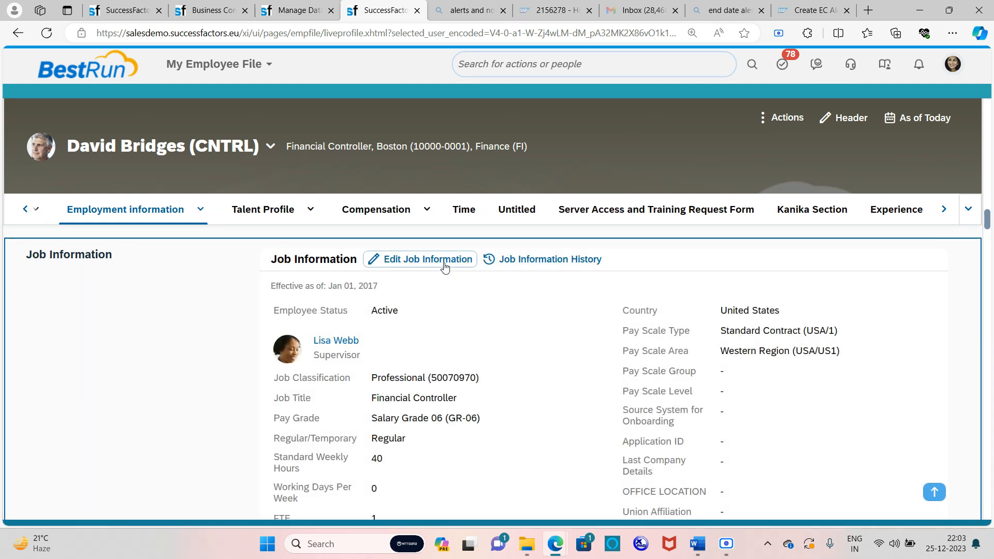
# Open the New Hire job record from Job Information History for editing, showing 8 more fields
pyautogui.click(506, 260)
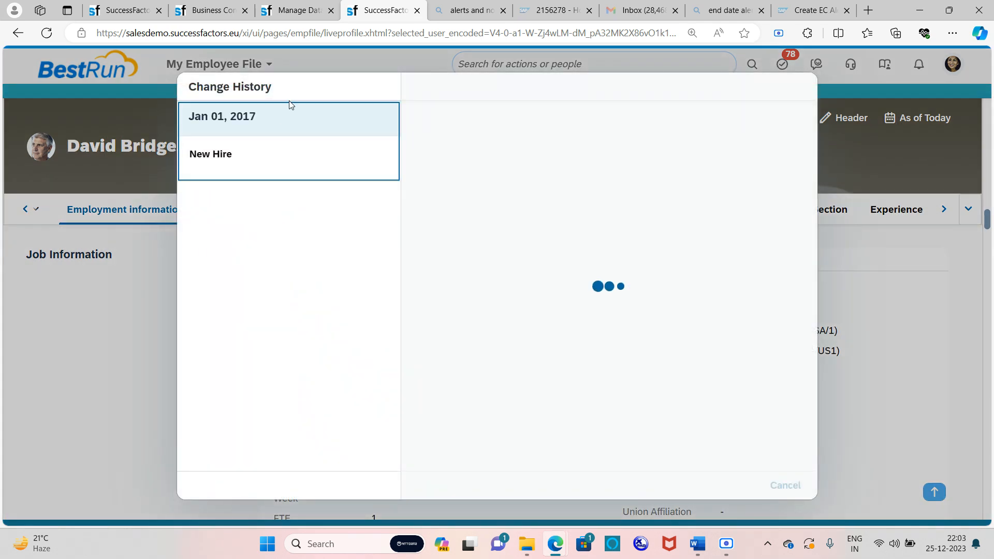
pyautogui.click(263, 153)
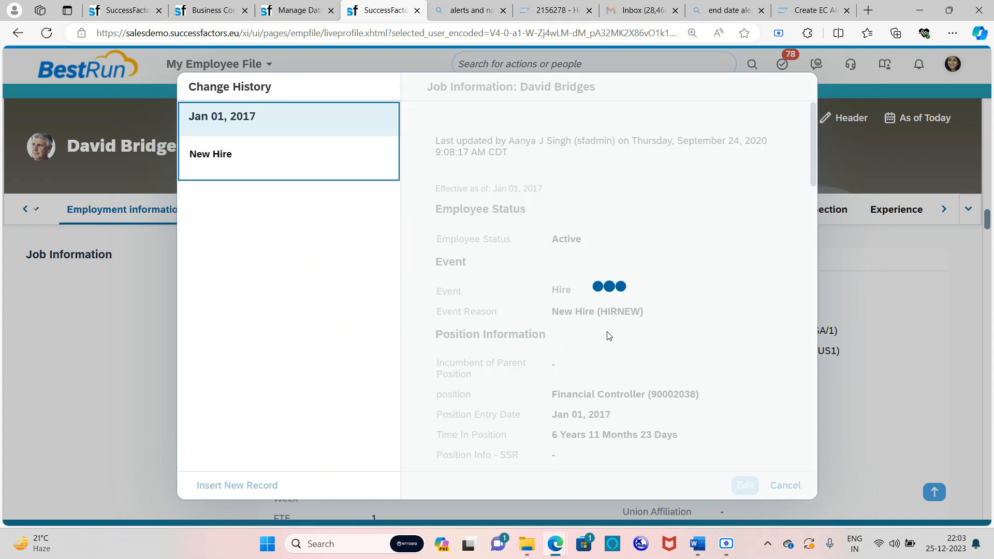
pyautogui.click(745, 486)
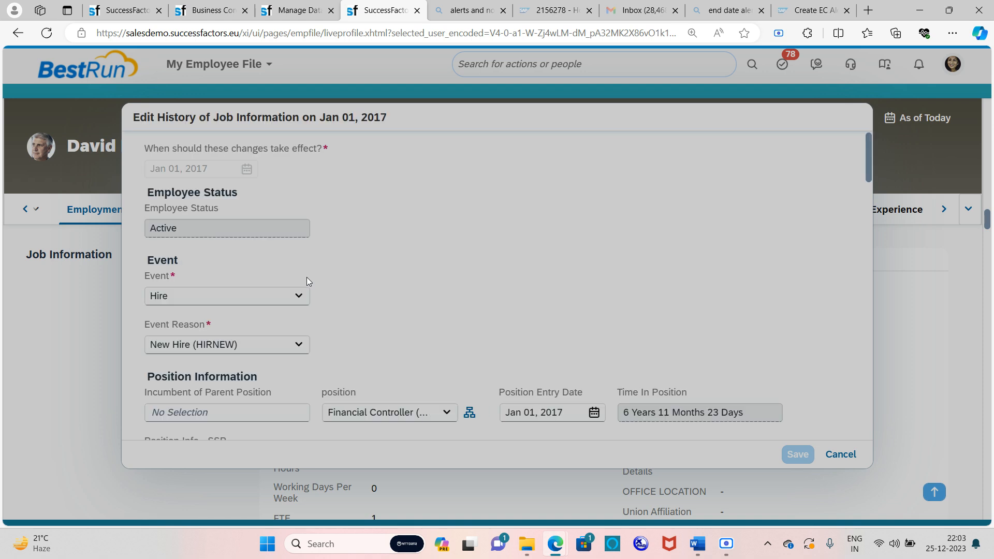
pyautogui.scroll(-15, 307, 278)
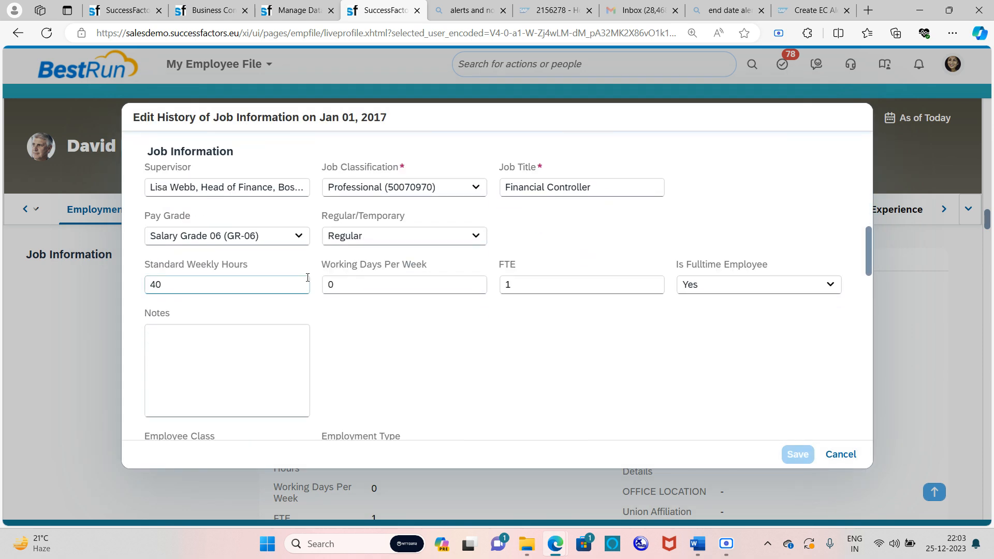
pyautogui.scroll(-6, 308, 277)
pyautogui.click(207, 333)
pyautogui.scroll(-5, 269, 317)
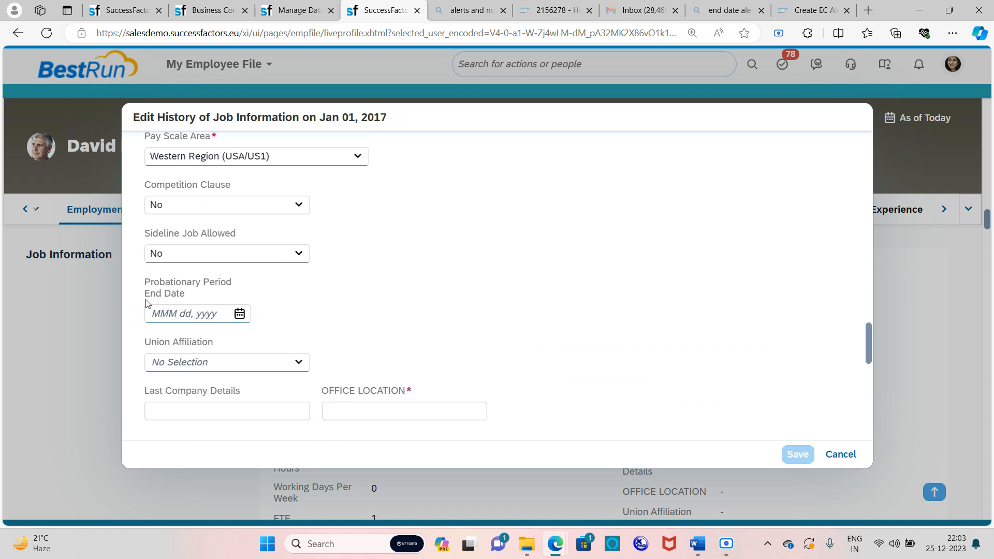
# Set Probationary Period End Date to Dec 30, 2023 and Office Location to 'lisbon', then save
pyautogui.click(240, 314)
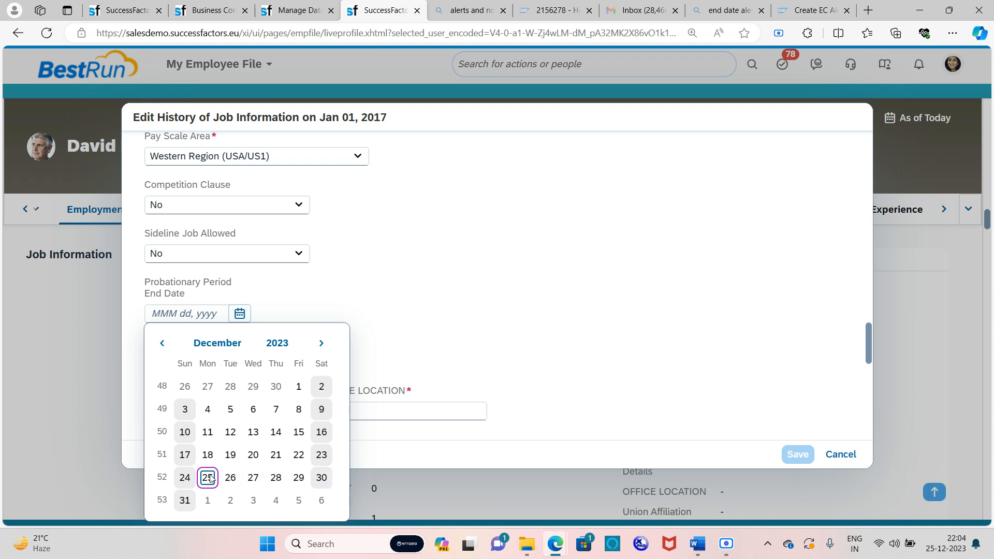
pyautogui.click(321, 477)
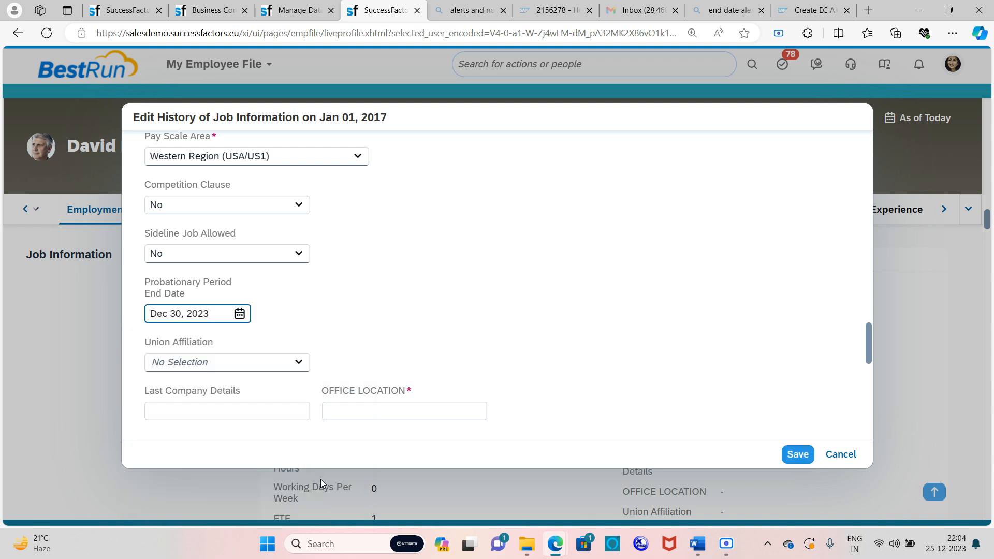
pyautogui.click(369, 413)
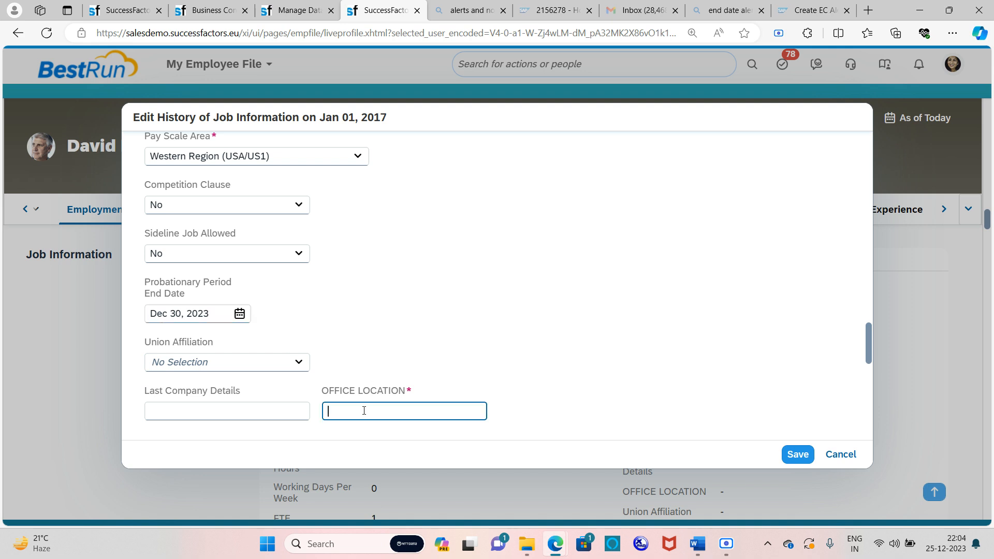
pyautogui.write('lisbon')
pyautogui.click(798, 456)
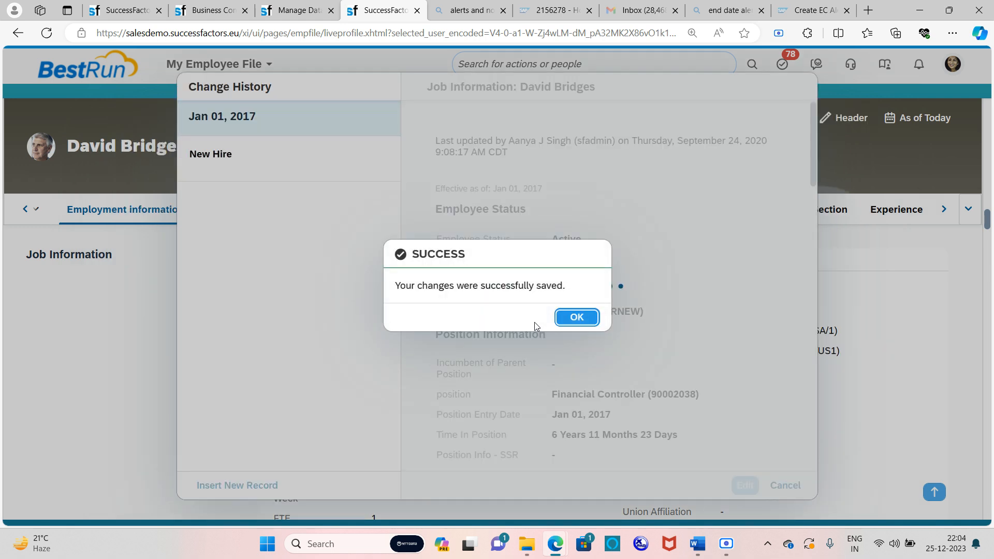
pyautogui.click(579, 321)
pyautogui.click(786, 485)
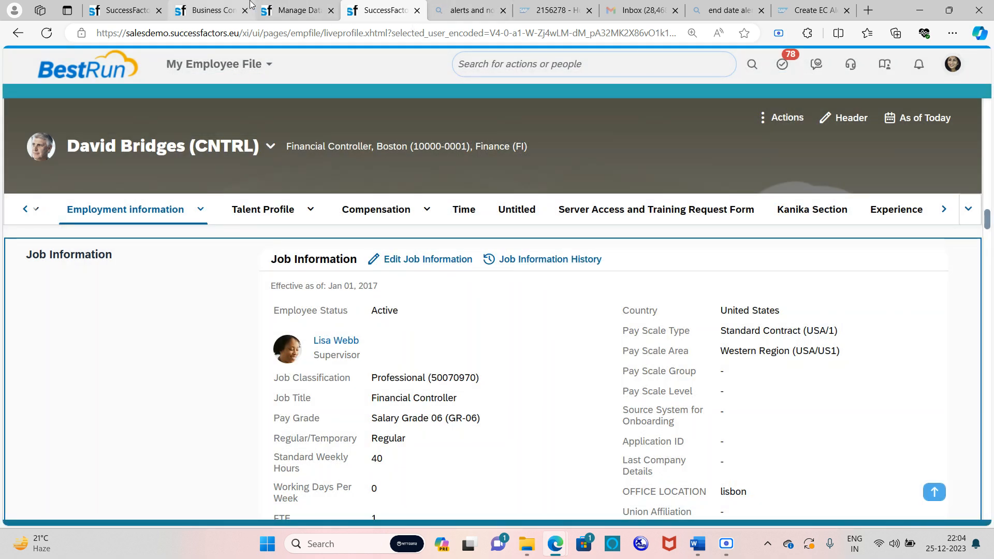
pyautogui.click(298, 11)
pyautogui.click(599, 72)
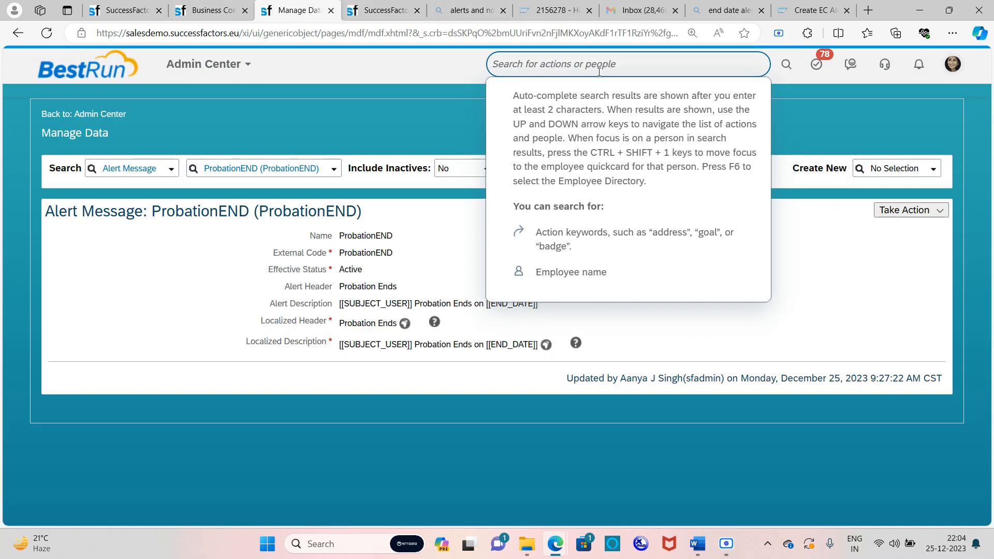
pyautogui.write('manage org')
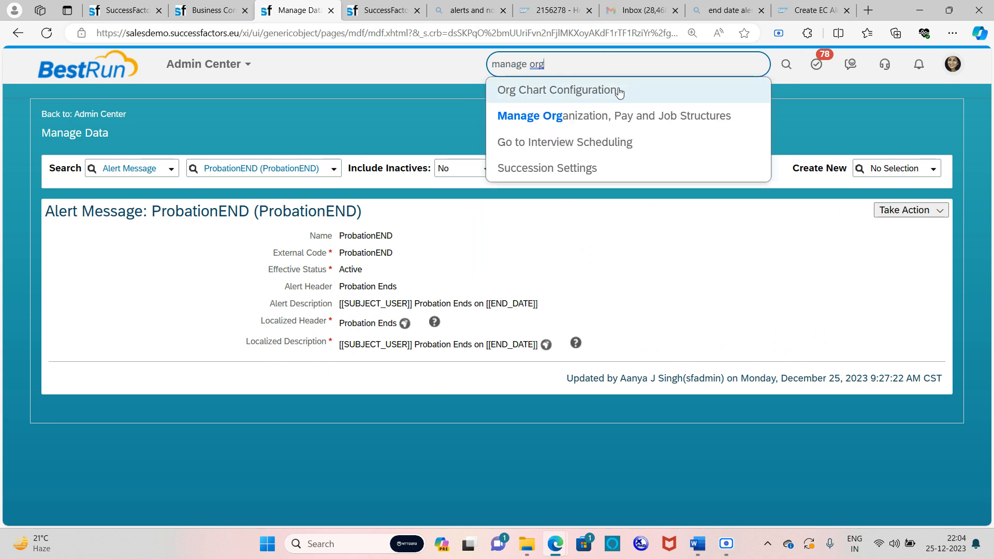
pyautogui.click(616, 116)
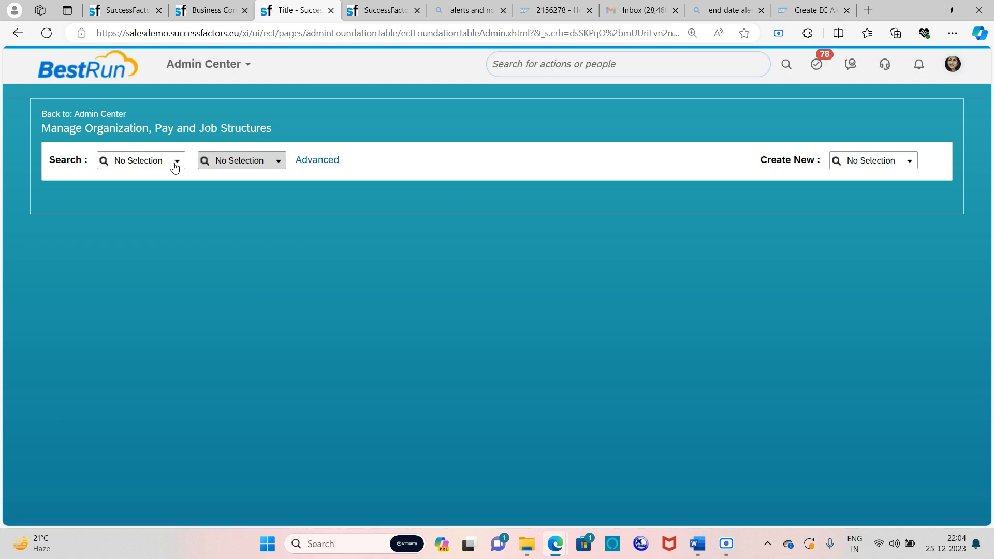
pyautogui.click(174, 164)
pyautogui.scroll(-1, 124, 269)
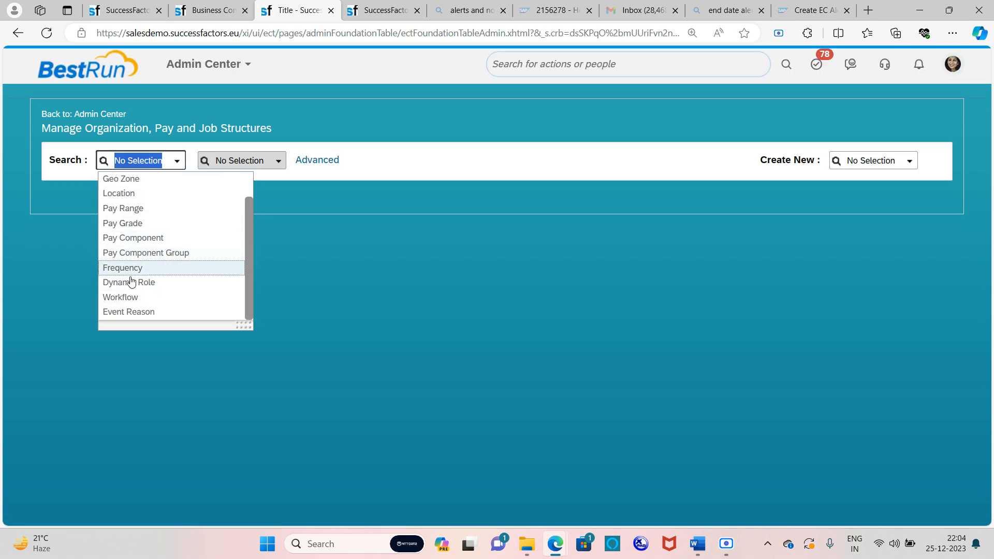
pyautogui.click(148, 306)
pyautogui.click(237, 161)
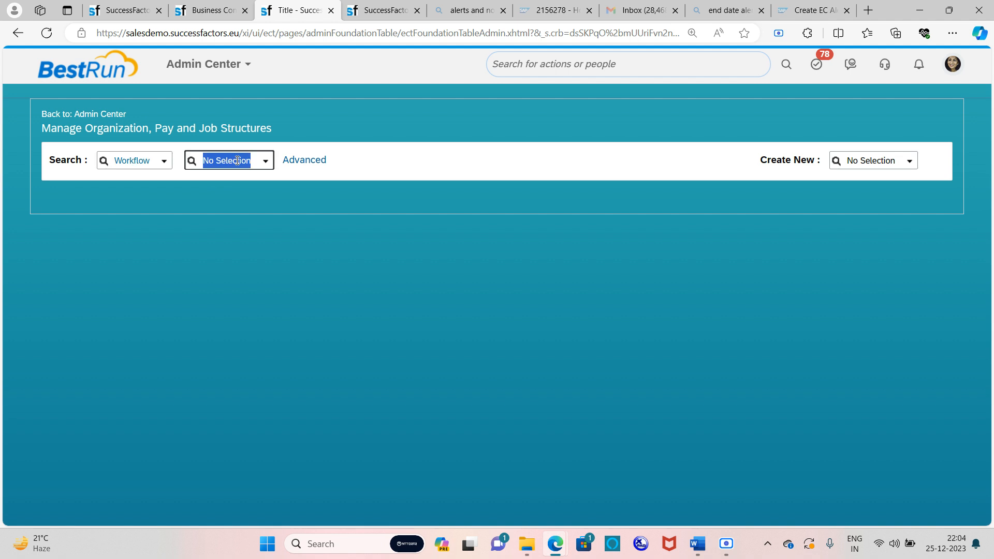
pyautogui.write('probat')
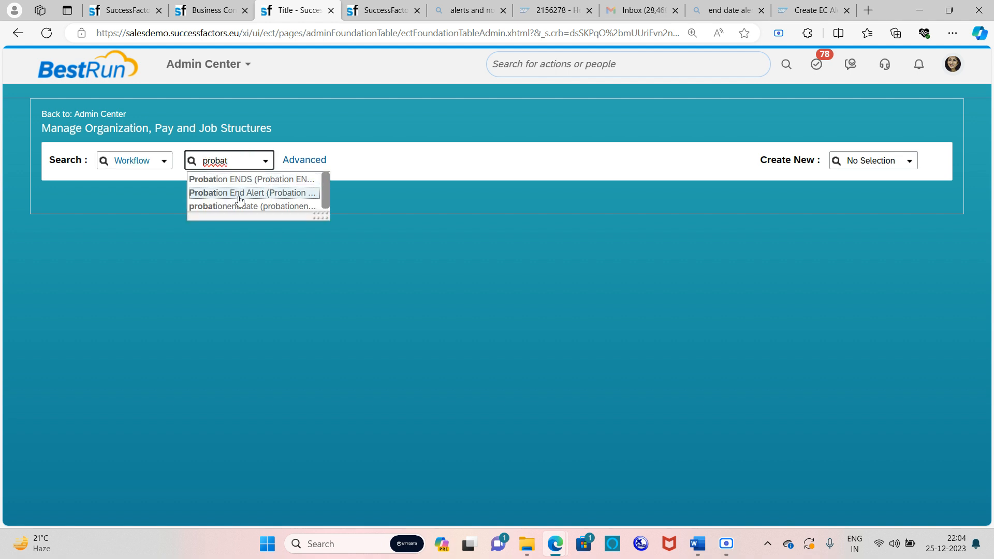
pyautogui.click(266, 208)
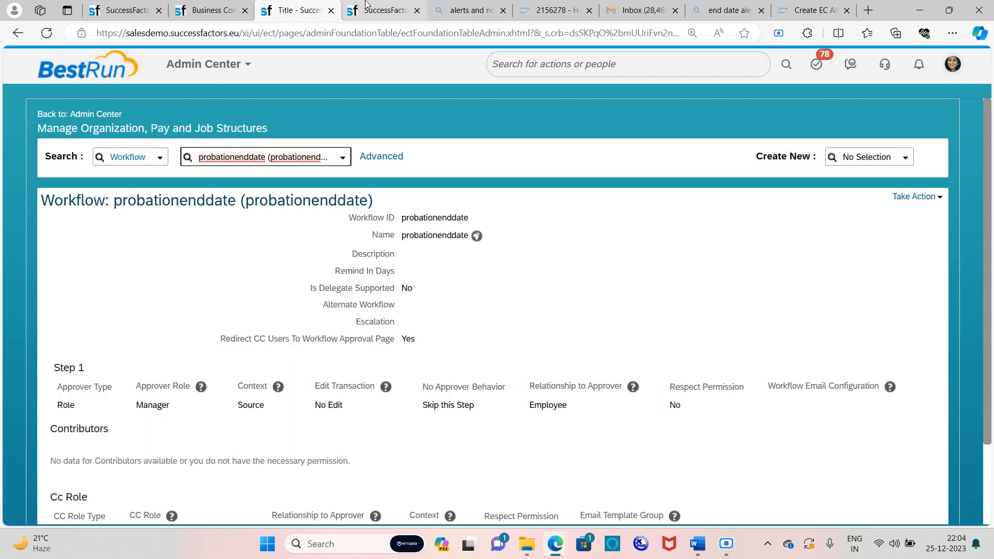
pyautogui.click(424, 7)
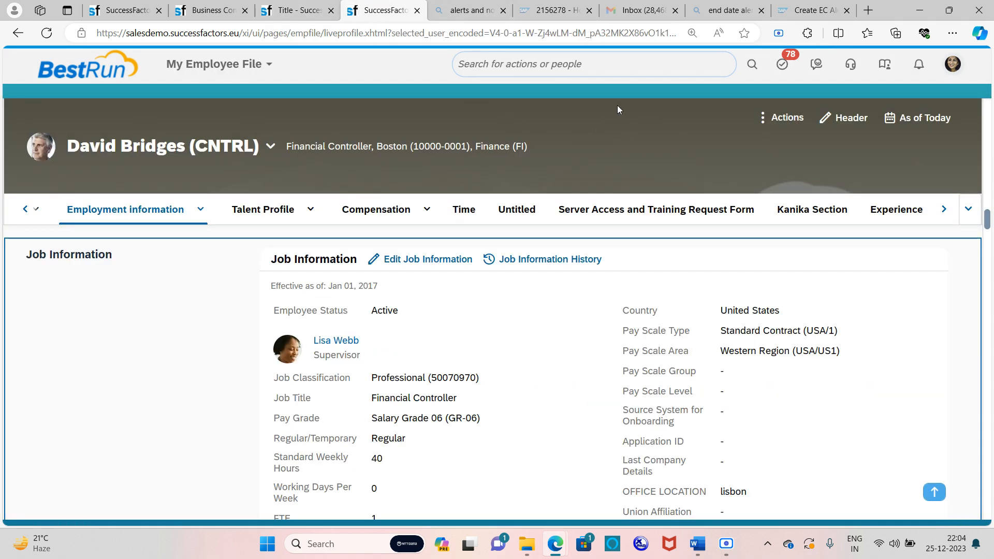
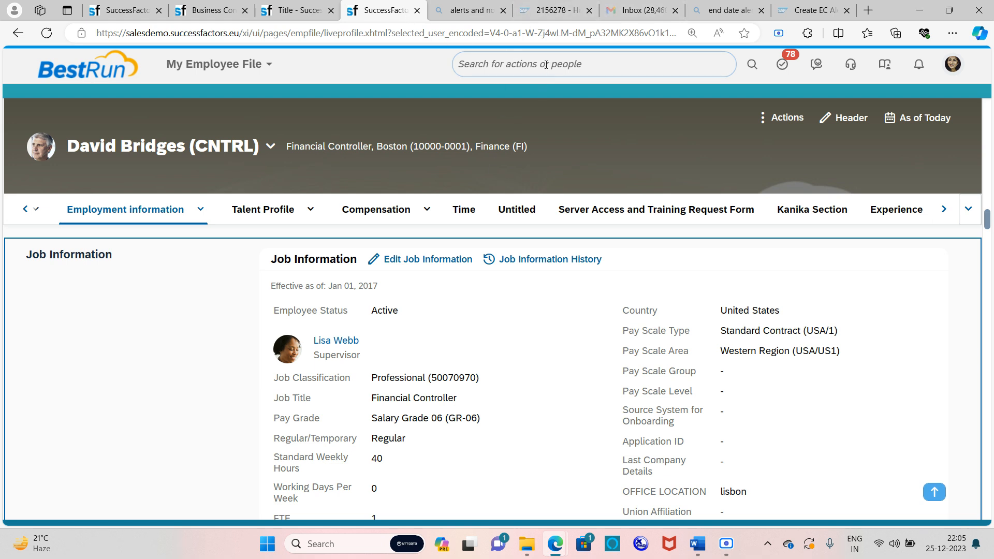
# Activate the header's 'Search for actions or people' box on the employee profile
pyautogui.click(529, 64)
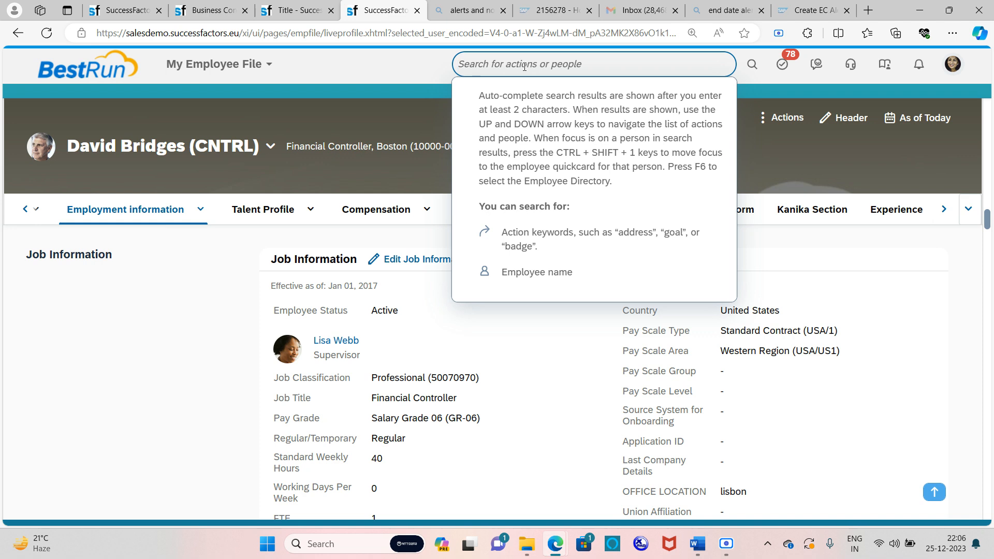
# Search 'schedule job manager' and open Scheduled Job Manager's Job Scheduler list of job requests
pyautogui.write('schedule ')
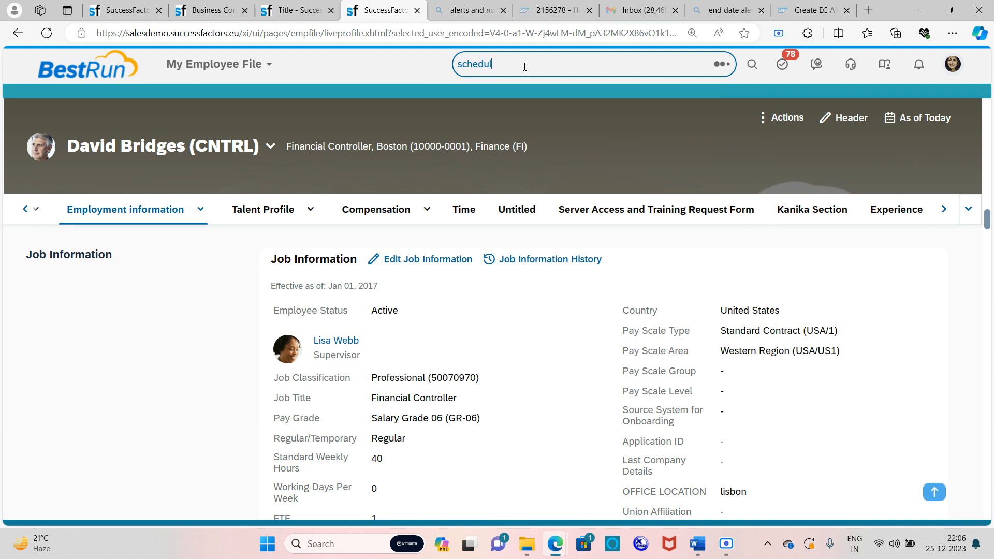
pyautogui.write('job manager')
pyautogui.click(555, 92)
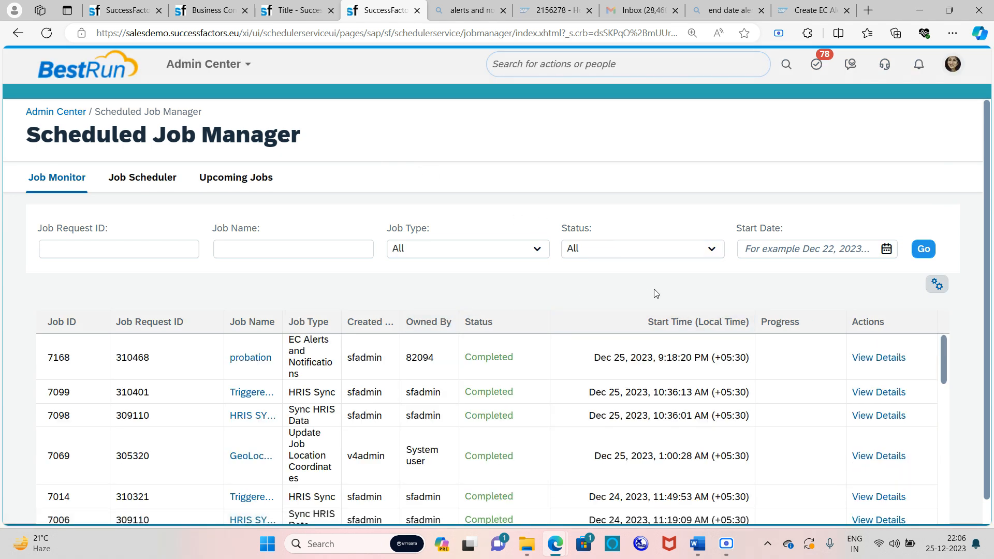
pyautogui.click(146, 187)
# Create a job request named 'probation end date' with Job Type EC Alerts and Notifications
pyautogui.click(865, 285)
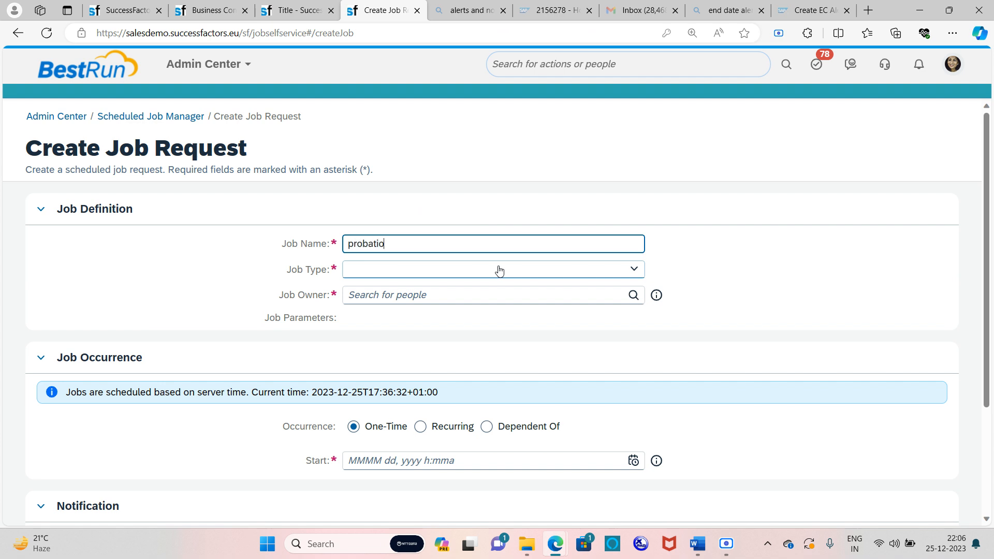
pyautogui.write('end date')
pyautogui.click(634, 272)
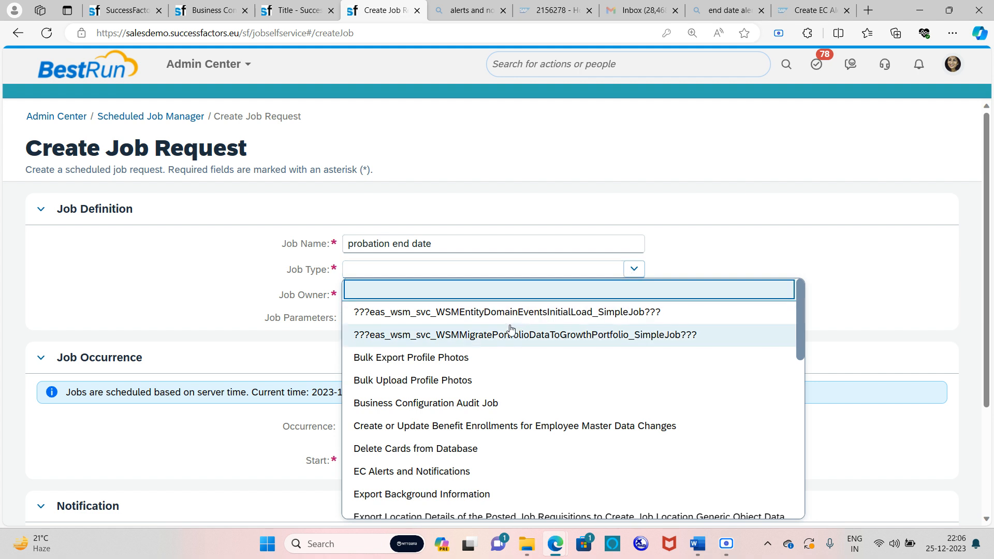
pyautogui.scroll(-5, 511, 329)
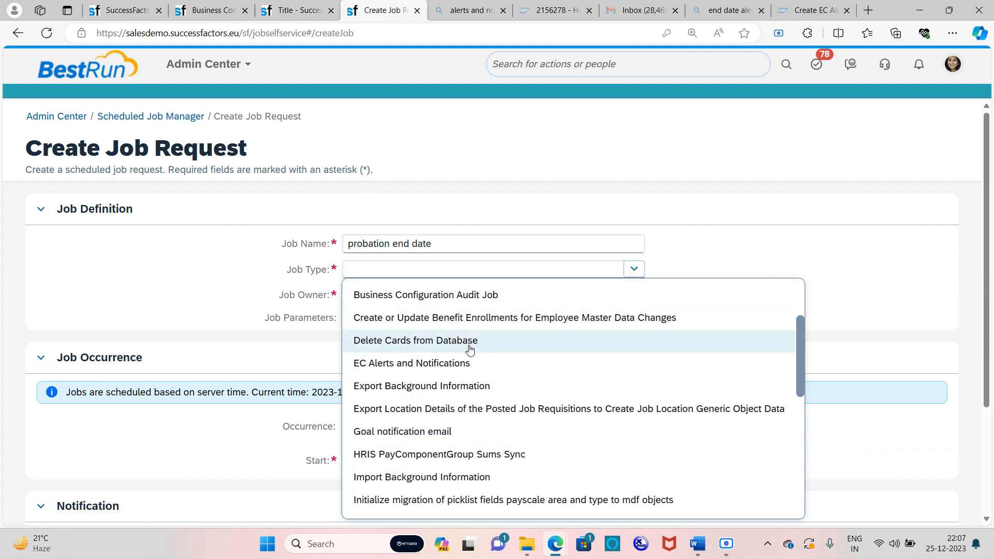
pyautogui.click(425, 364)
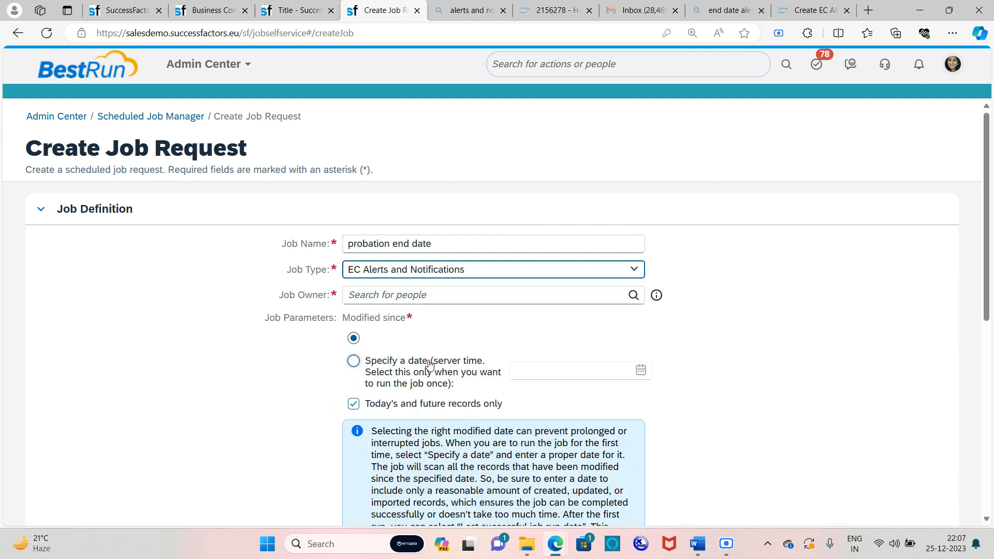
# Assign the HR business partner as the job request's Job Owner
pyautogui.click(582, 300)
pyautogui.write('tessa')
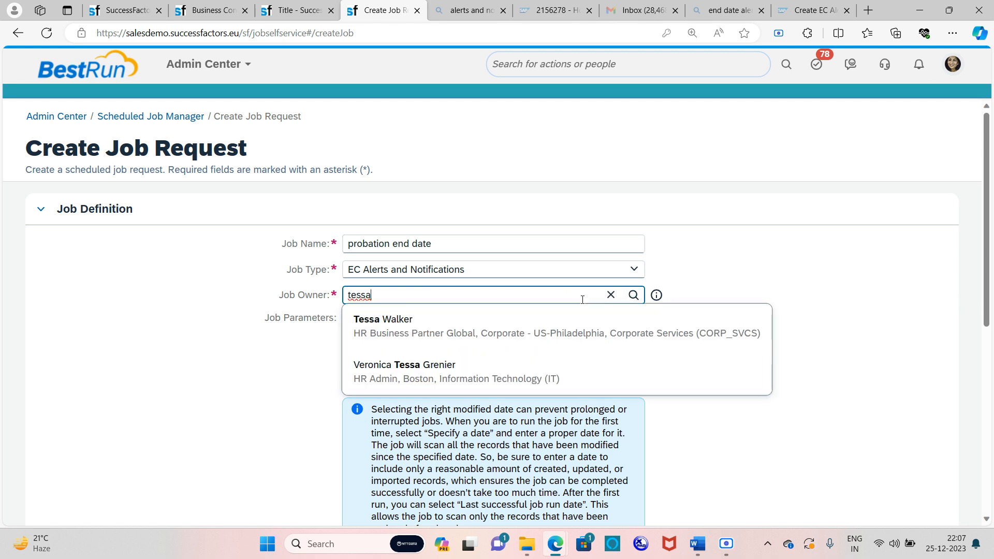
pyautogui.click(496, 335)
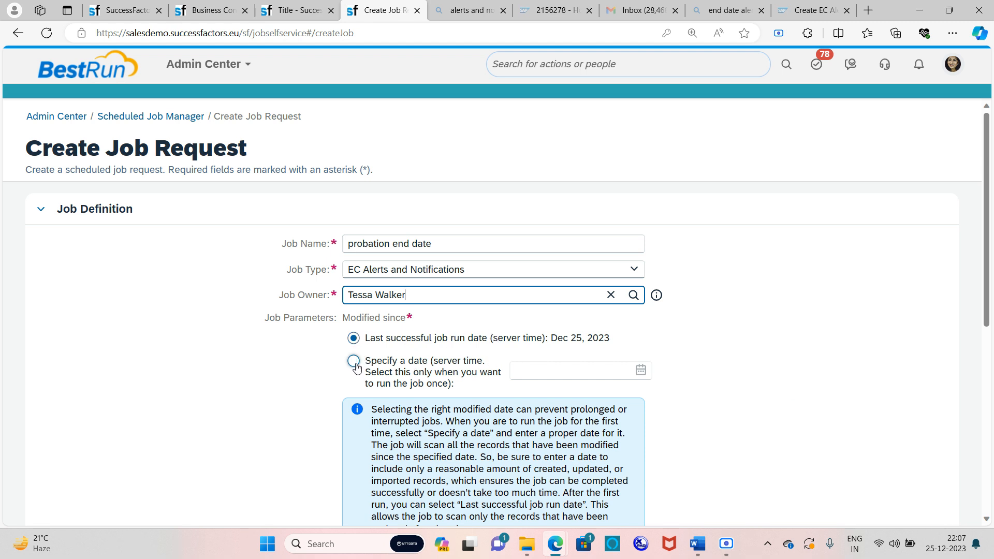
pyautogui.scroll(-1, 414, 341)
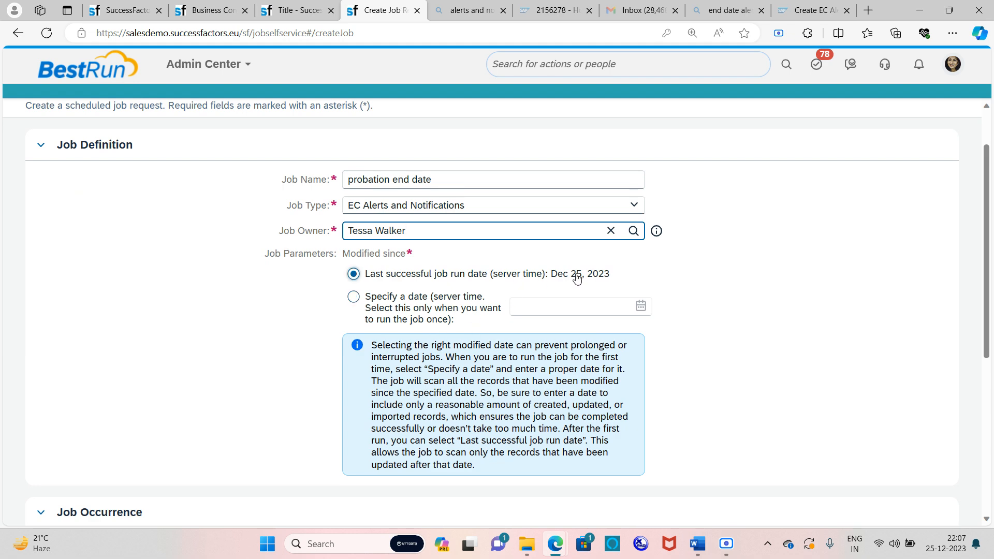
# Set the one-time job's start to December 25, 2023 at 10:09 PM
pyautogui.scroll(-3, 577, 278)
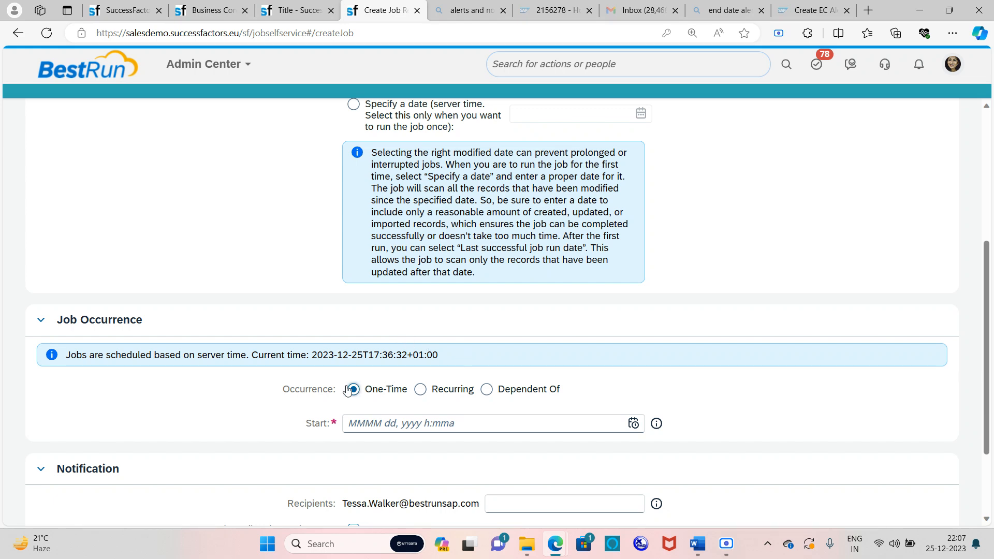
pyautogui.click(634, 423)
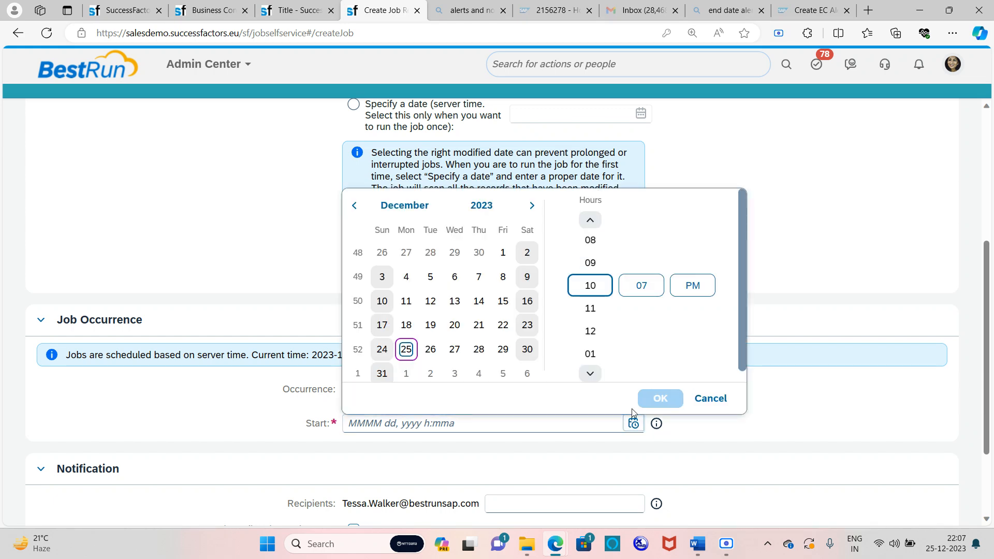
pyautogui.click(405, 349)
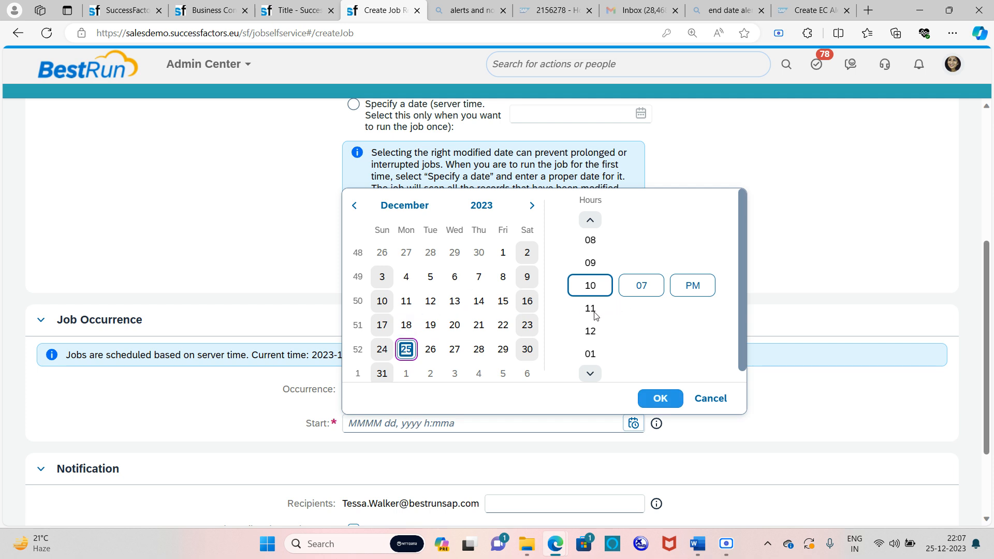
pyautogui.click(638, 286)
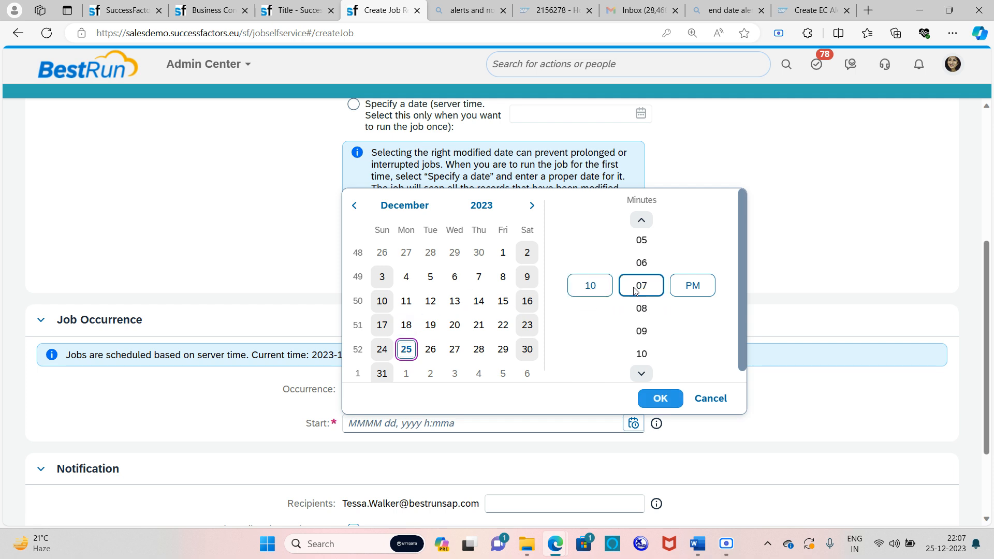
pyautogui.click(641, 330)
pyautogui.click(660, 398)
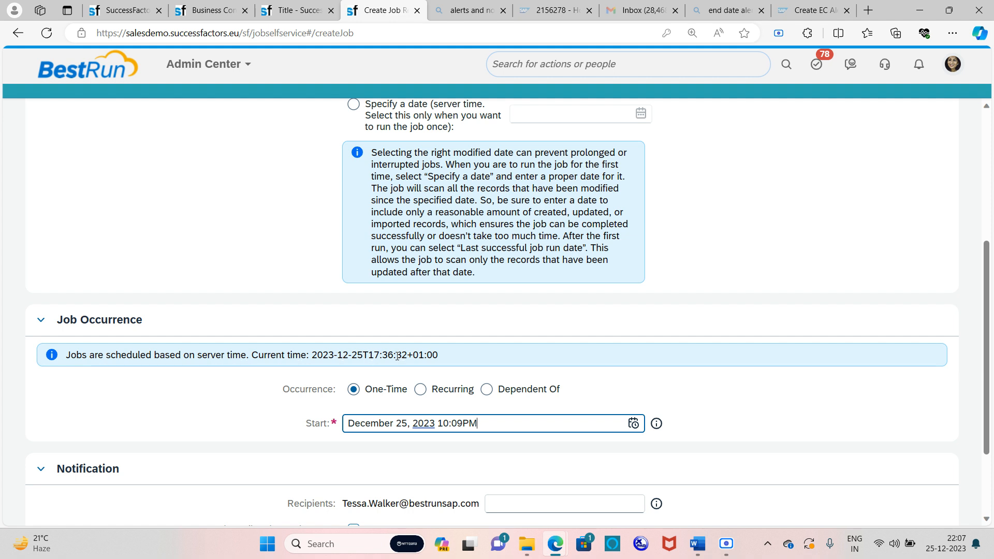
# Review the notification recipients and submit the probation end date job request
pyautogui.scroll(-3, 421, 355)
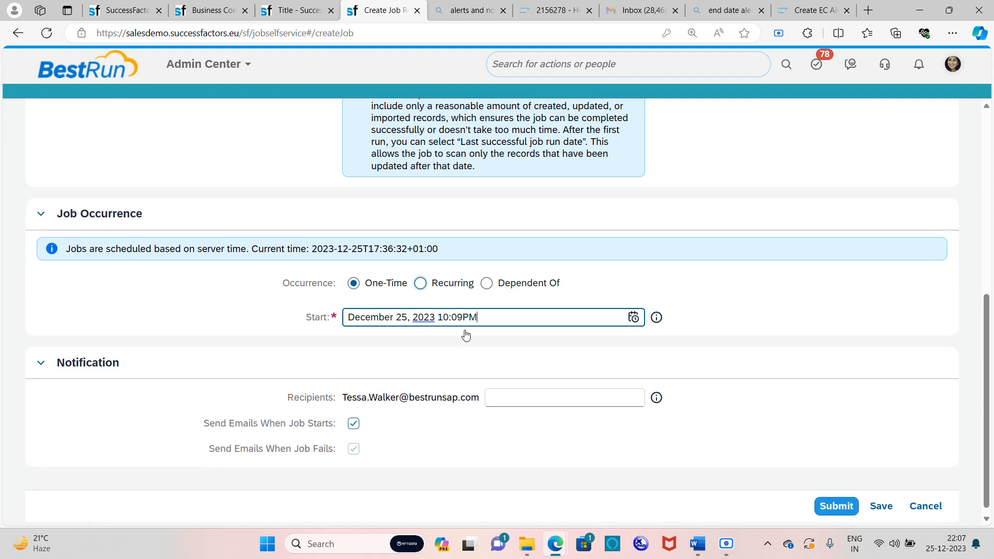
pyautogui.click(520, 394)
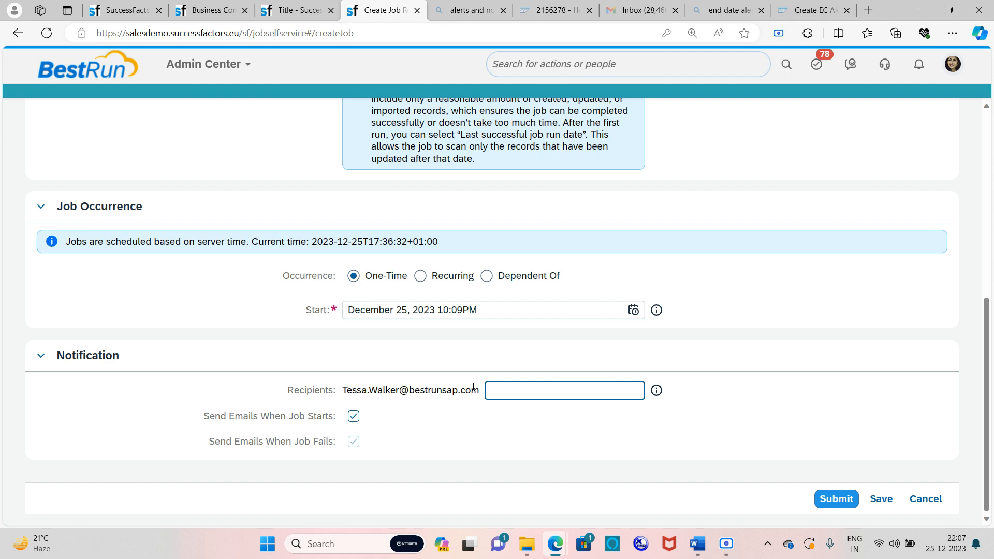
pyautogui.scroll(10, 362, 337)
pyautogui.scroll(-10, 339, 326)
pyautogui.click(835, 498)
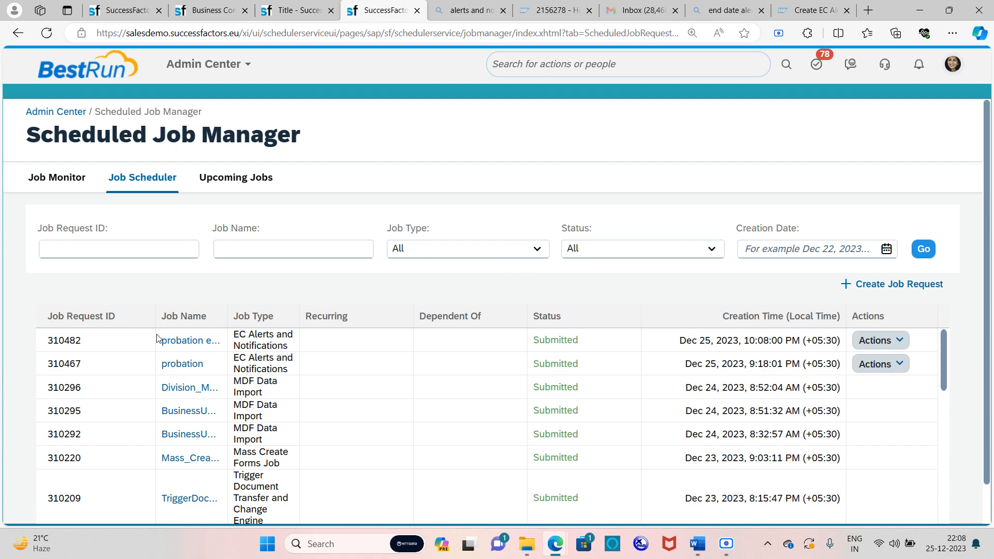
# Run the newest EC Alerts job (probation end date, 310482) immediately with Run It Now
pyautogui.moveTo(429, 323); pyautogui.dragTo(427, 323)
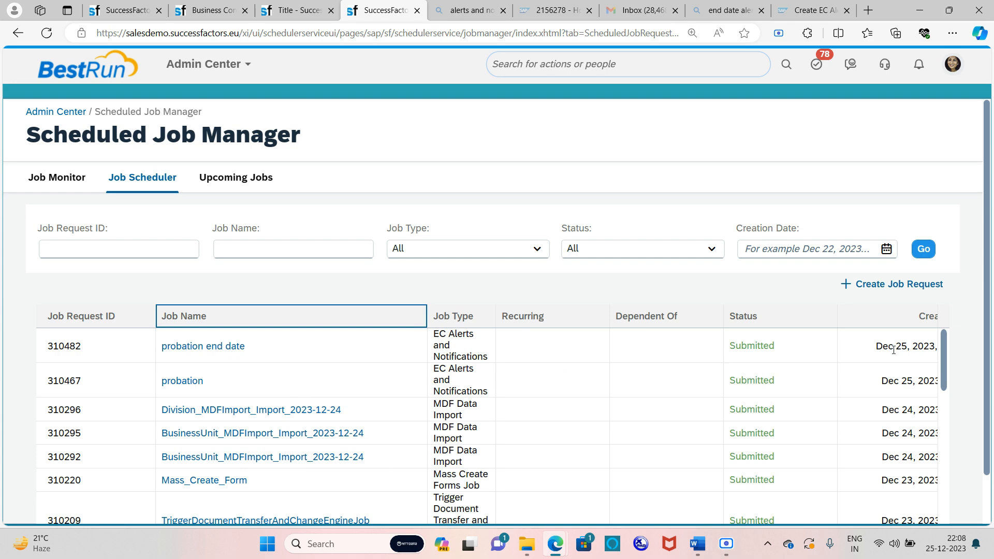
pyautogui.scroll(-20, 573, 464)
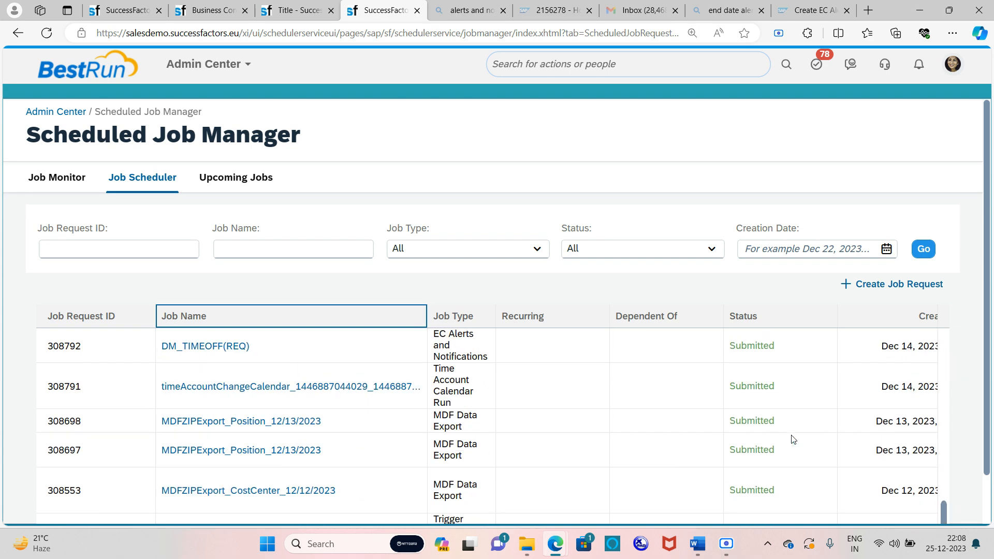
pyautogui.scroll(-1, 949, 435)
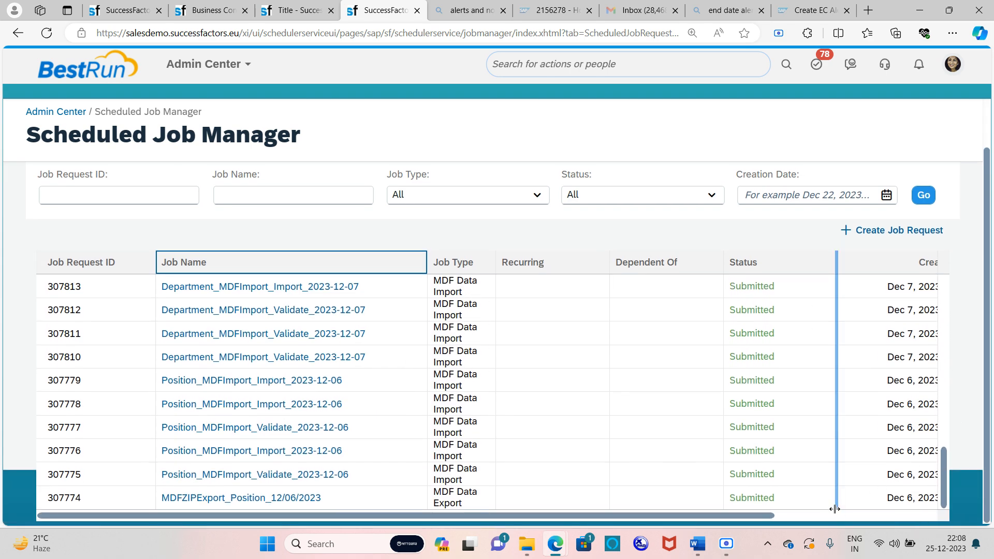
pyautogui.moveTo(745, 516); pyautogui.dragTo(914, 506)
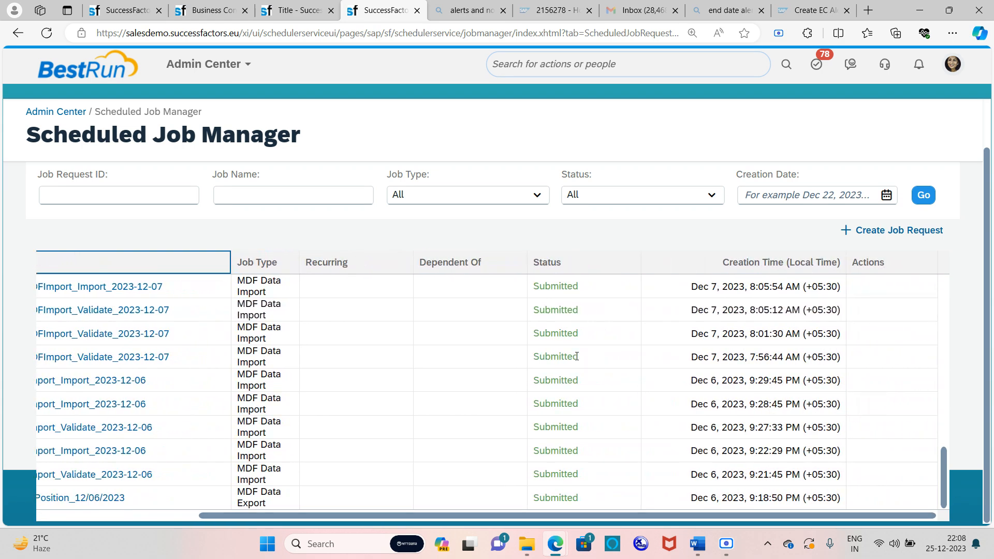
pyautogui.scroll(10, 575, 331)
pyautogui.scroll(6, 563, 286)
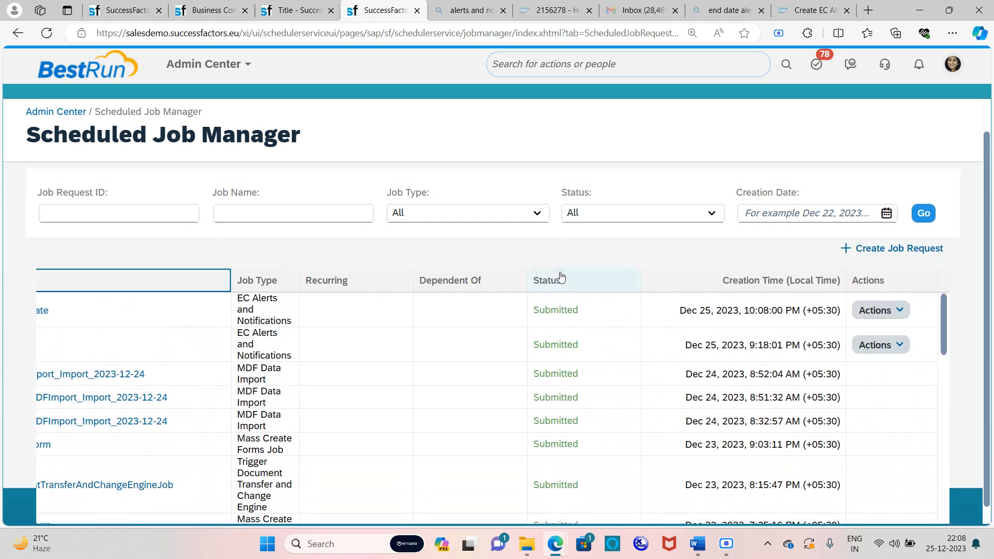
pyautogui.click(887, 349)
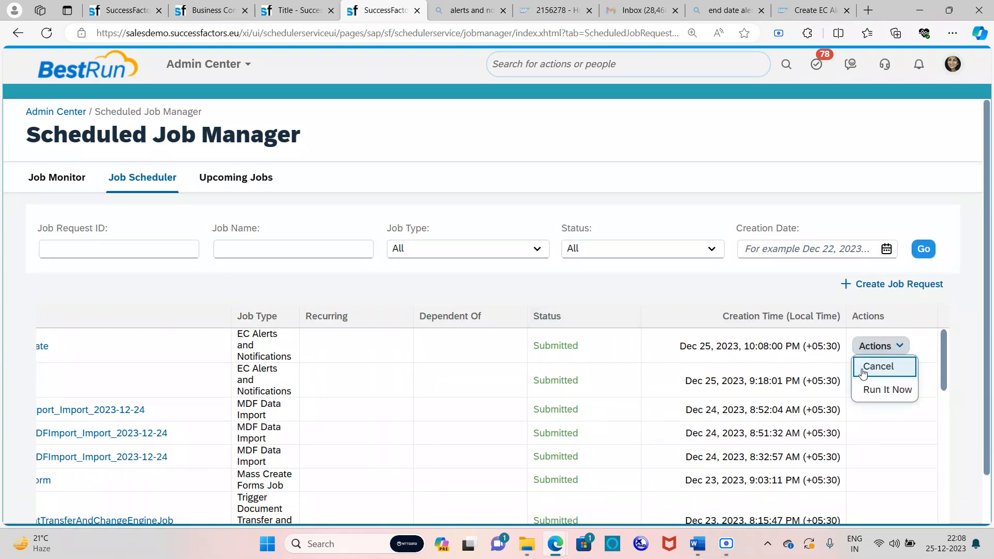
pyautogui.click(869, 393)
pyautogui.click(576, 320)
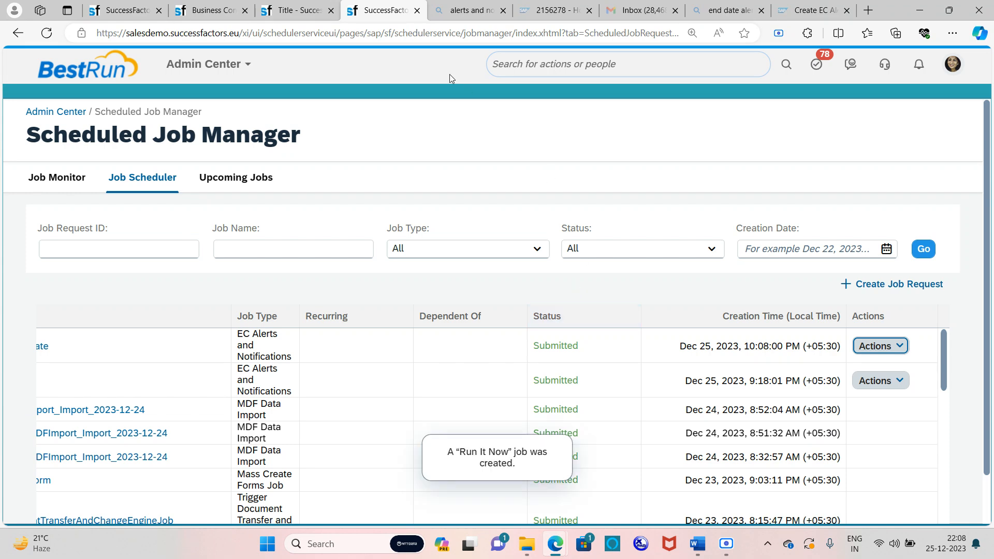
pyautogui.click(203, 6)
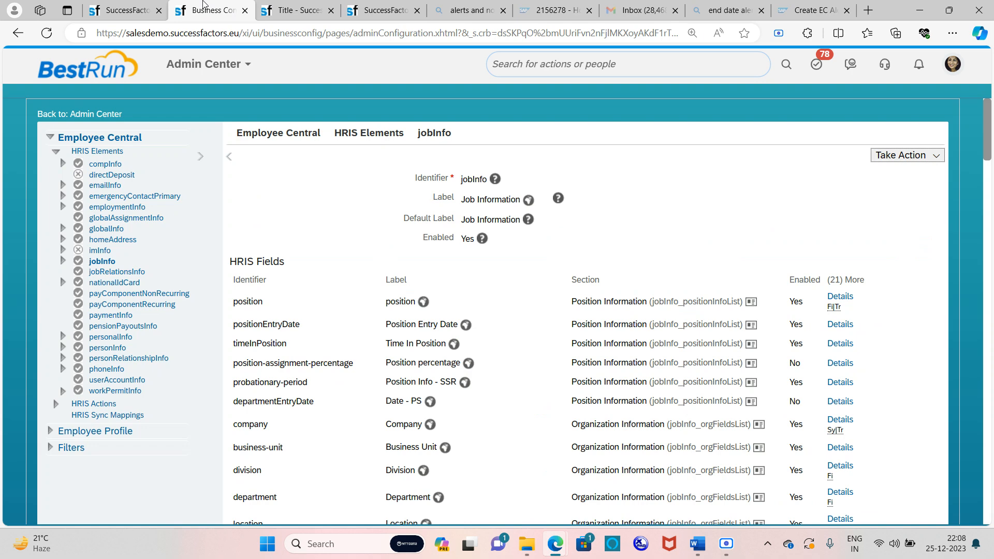
pyautogui.click(304, 6)
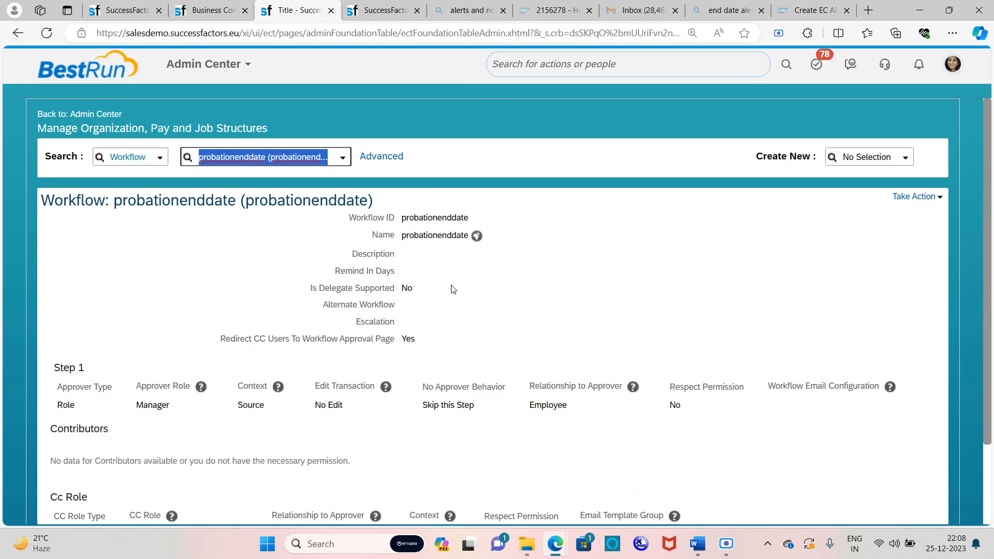
pyautogui.scroll(-1, 440, 282)
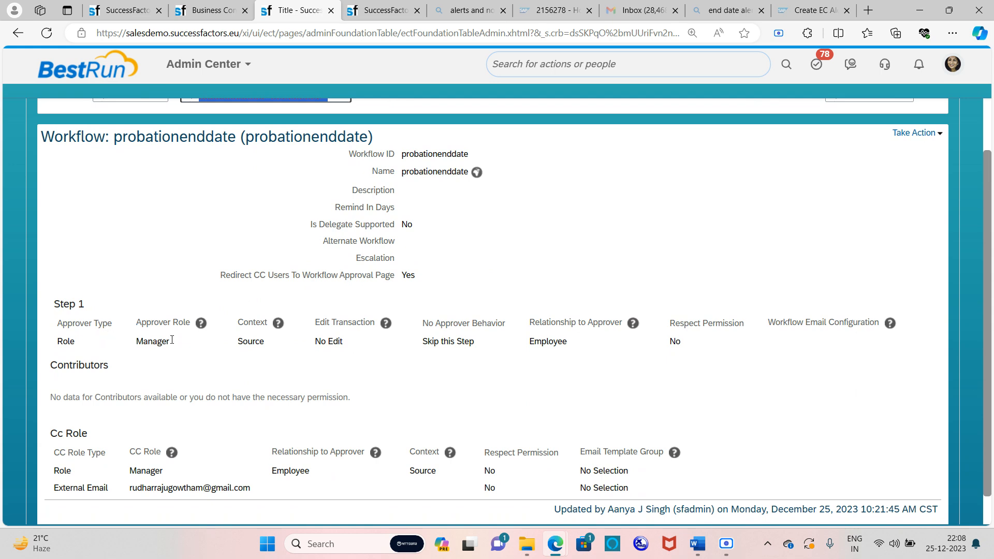
pyautogui.click(385, 13)
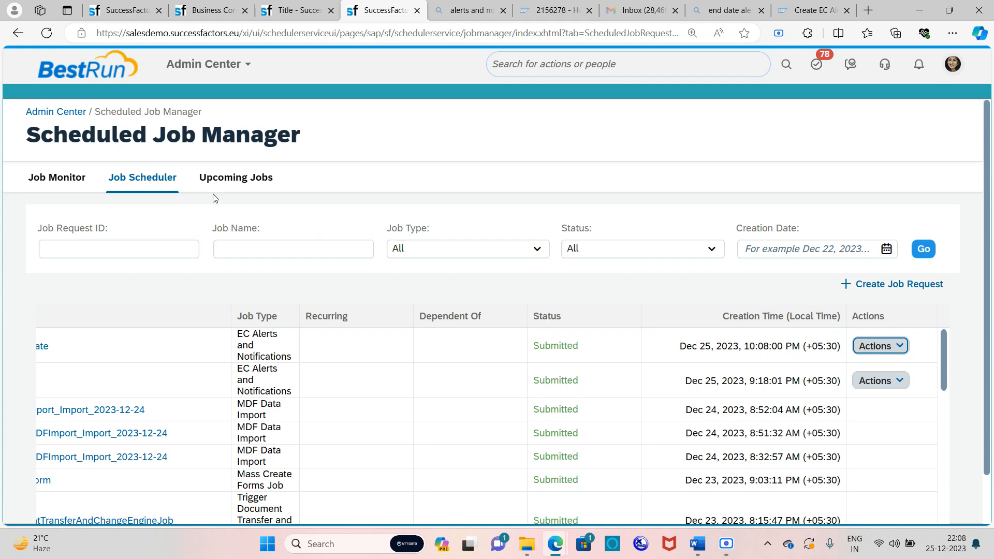
# Check the probation job's Job Monitor log (2 alerts, 2 To-Dos, 4 emails), then search the employee
pyautogui.click(76, 177)
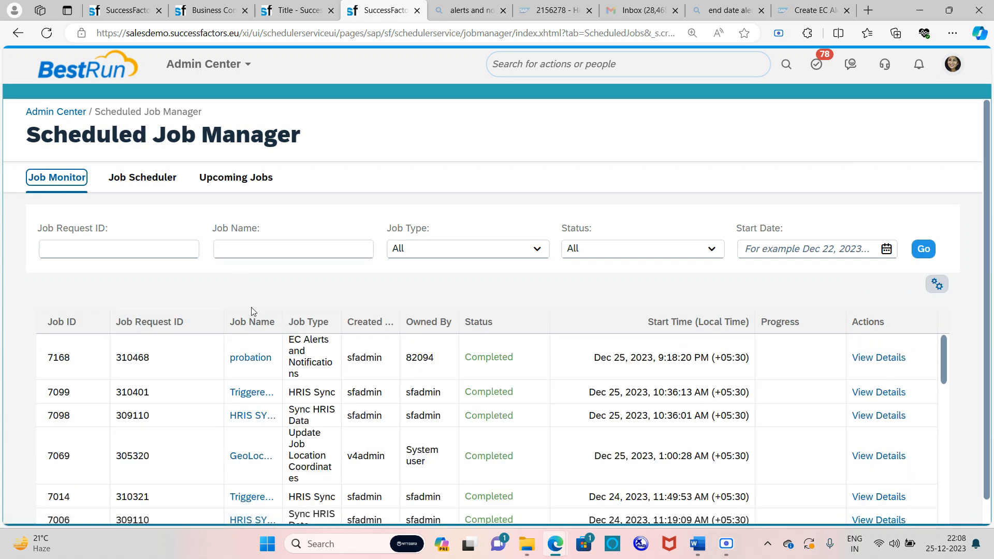
pyautogui.click(880, 357)
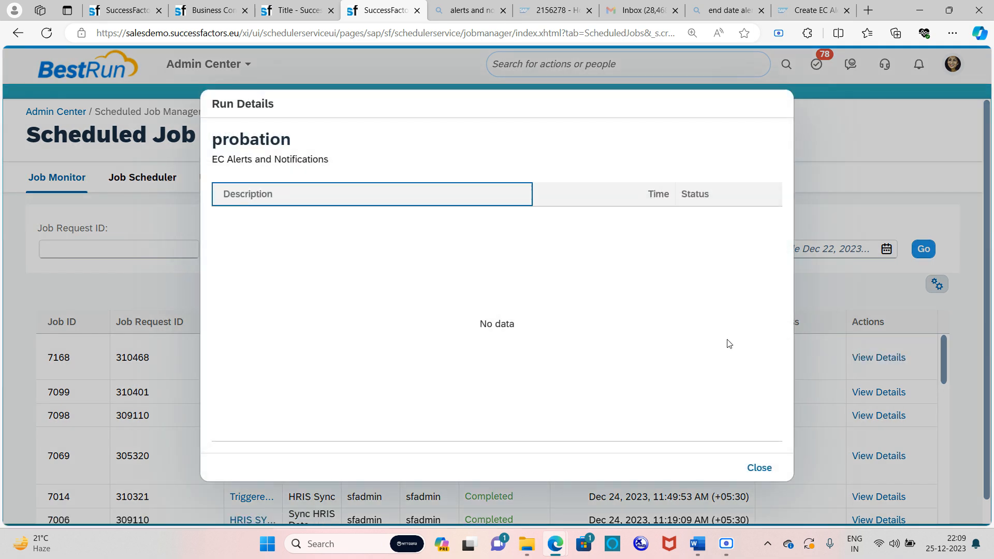
pyautogui.scroll(-5, 461, 276)
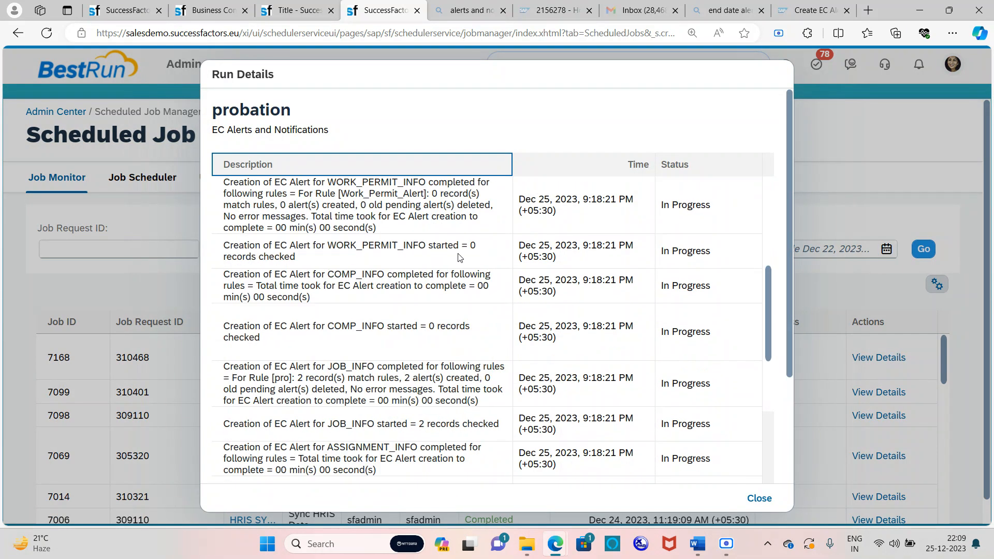
pyautogui.scroll(5, 460, 257)
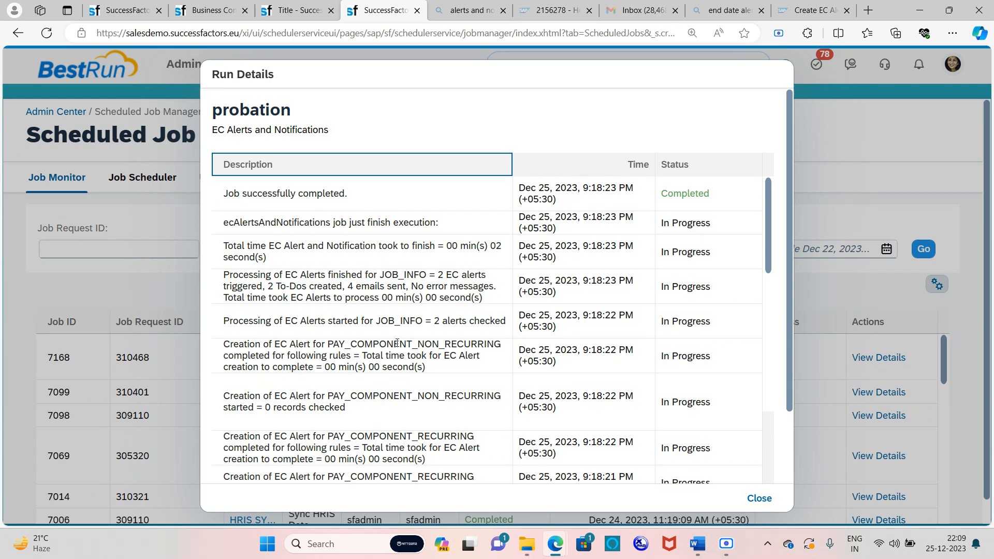
pyautogui.click(759, 498)
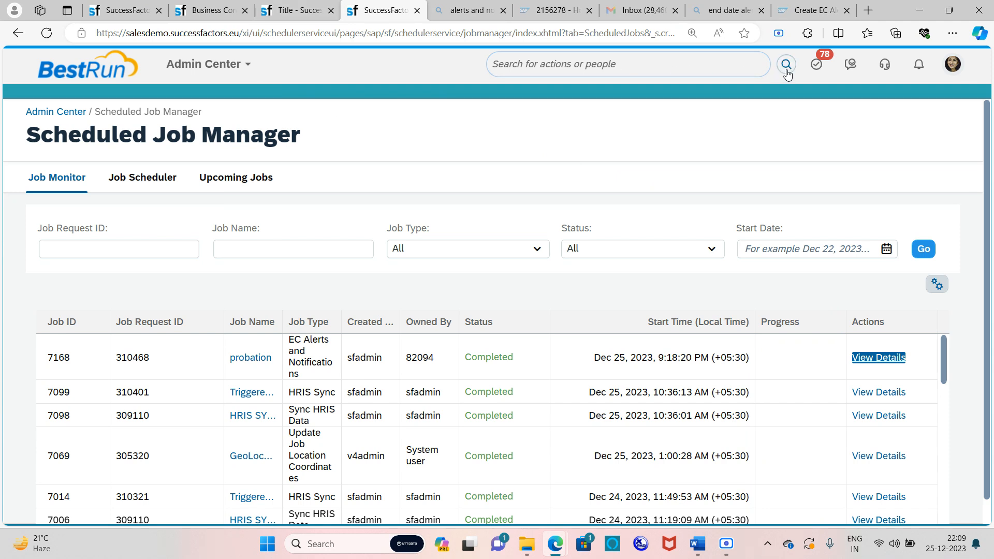
pyautogui.click(616, 66)
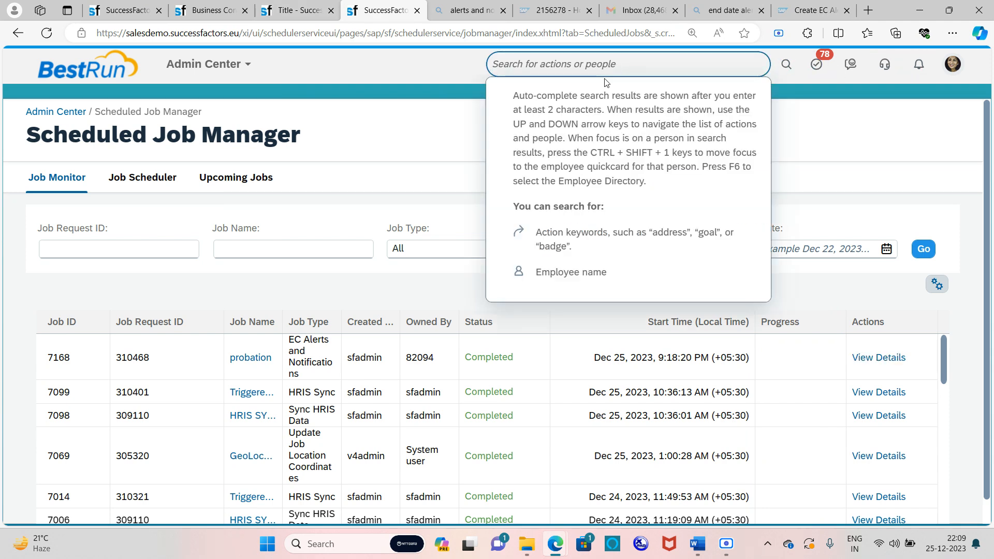
pyautogui.write('david')
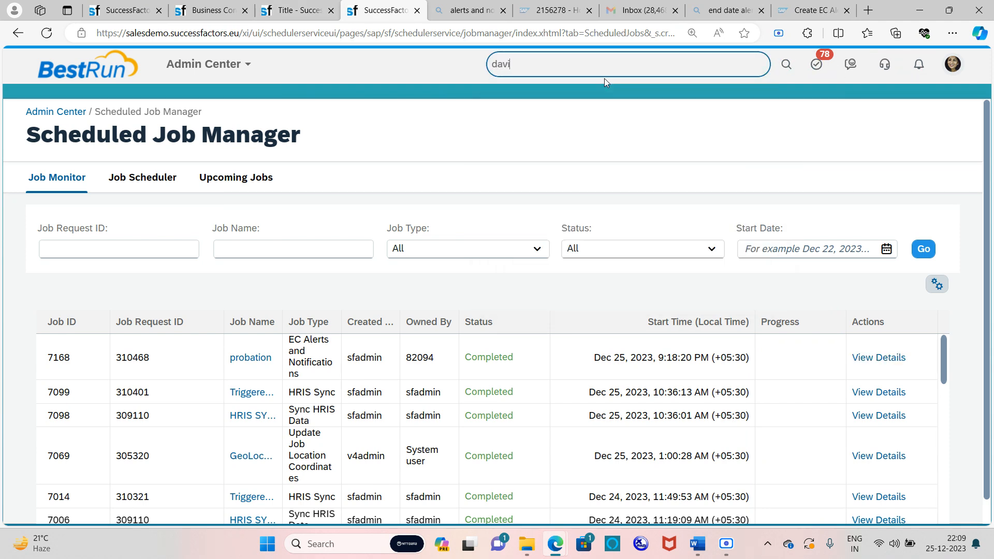
# Open the Financial Controller employee's profile at Employment information > Job Information
pyautogui.moveTo(596, 327)
pyautogui.click(620, 393)
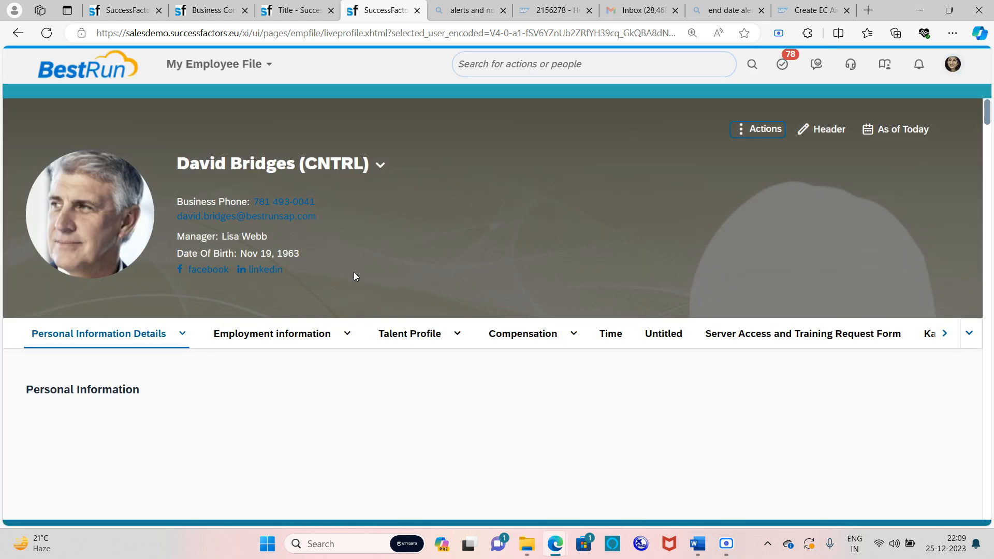
pyautogui.click(344, 359)
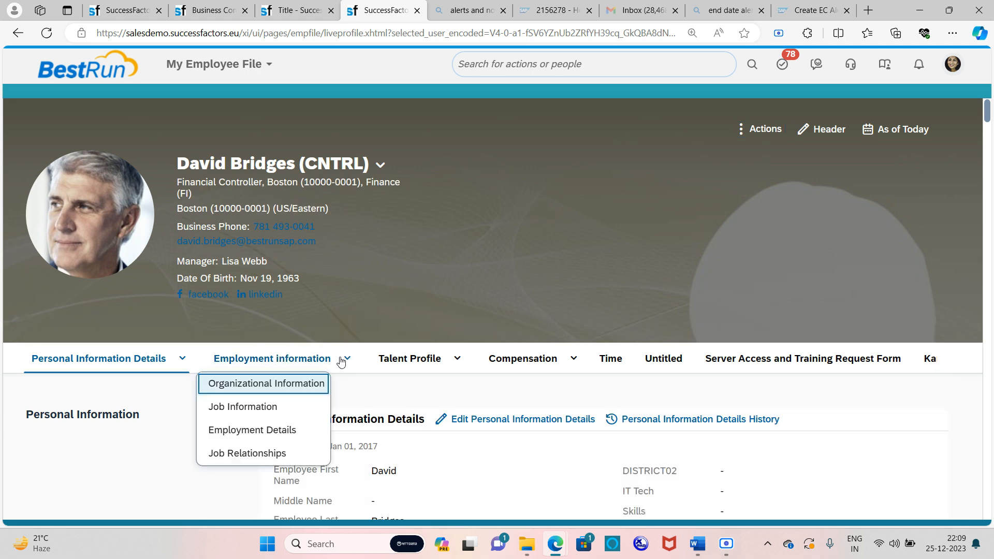
pyautogui.click(278, 407)
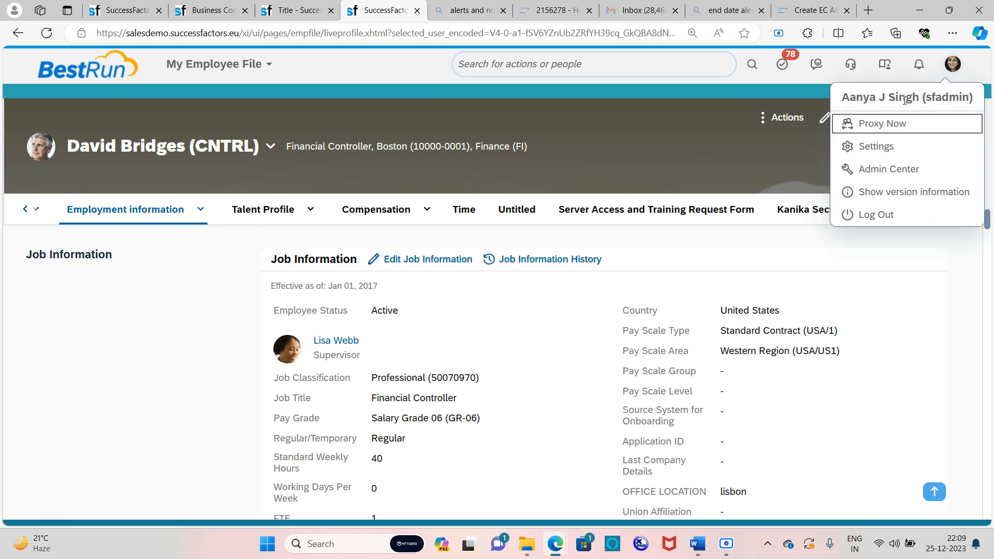
# Proxy in as the employee's manager
pyautogui.click(892, 126)
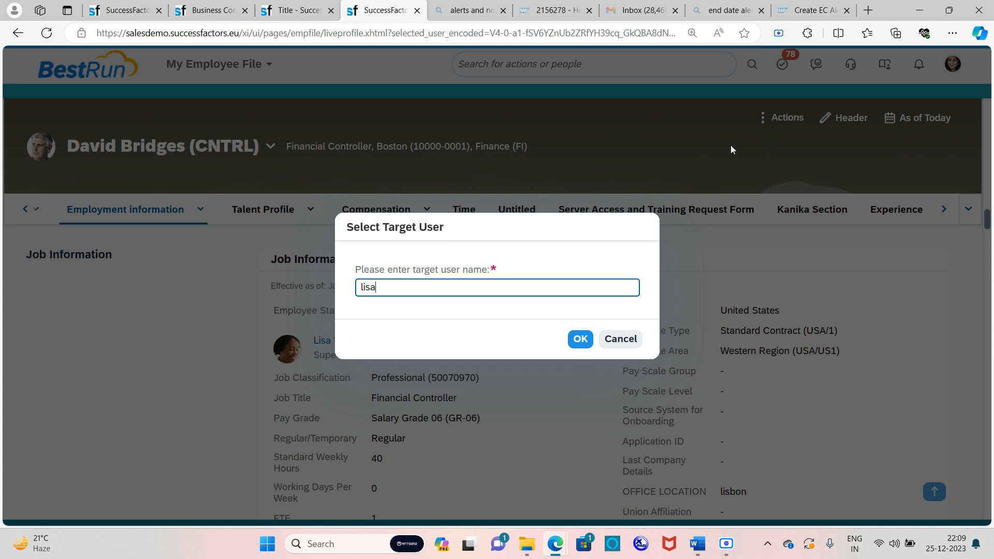
pyautogui.click(458, 318)
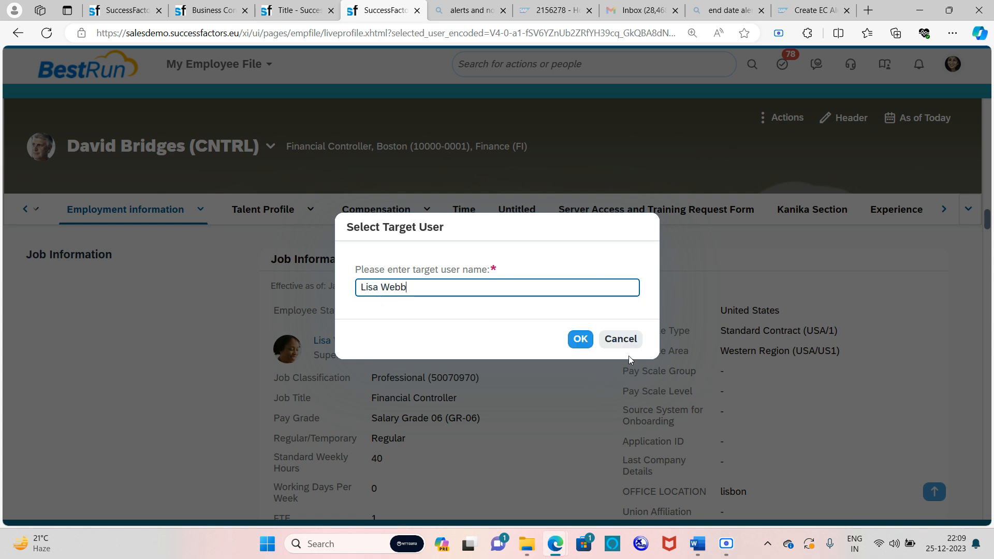
pyautogui.click(589, 342)
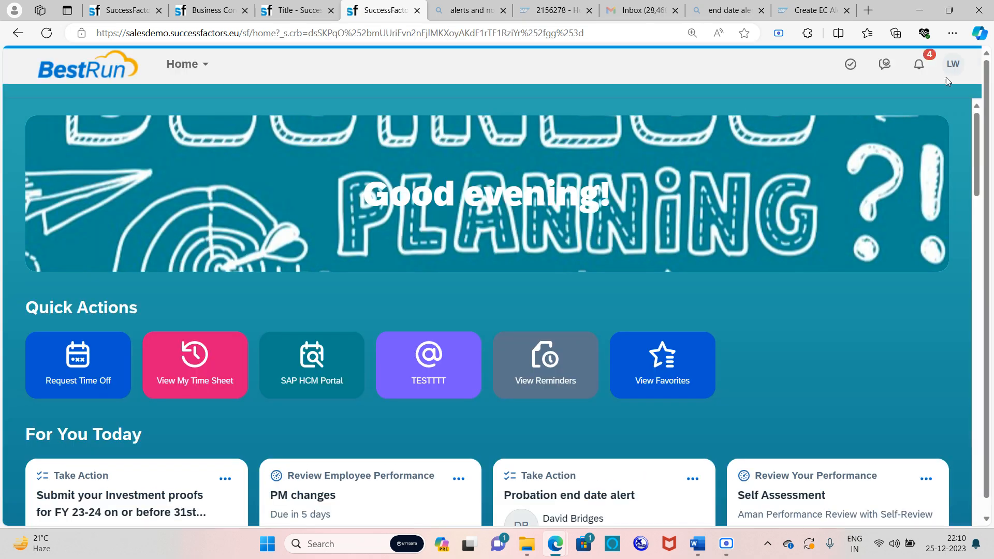
# Inspect the 'Probation end date alert' in the manager's To-Do list, then close it
pyautogui.click(861, 71)
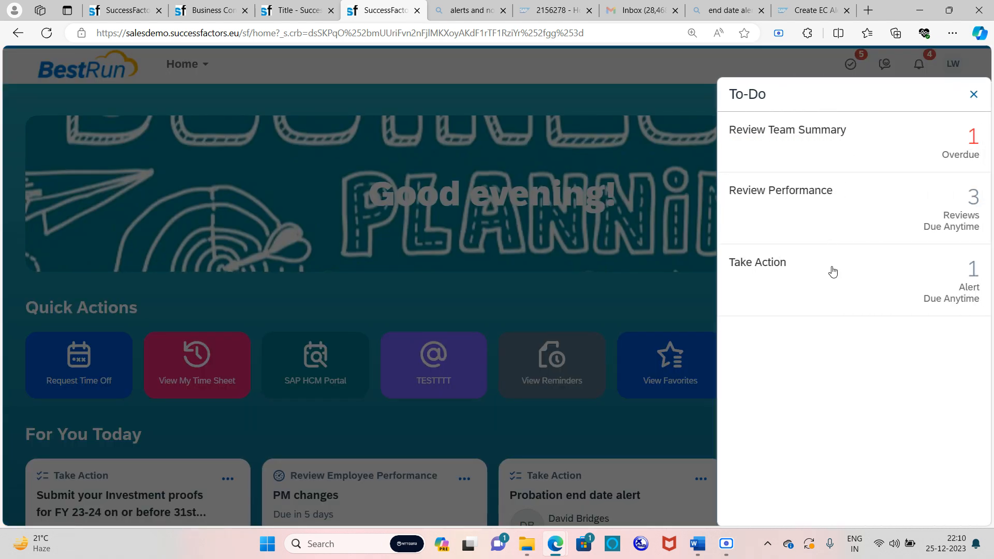
pyautogui.click(769, 279)
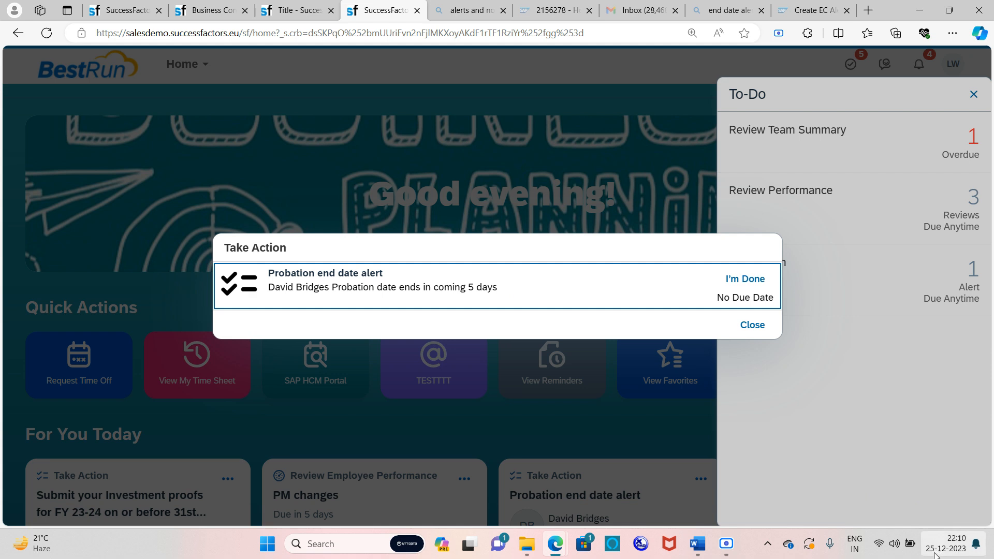
pyautogui.moveTo(934, 554)
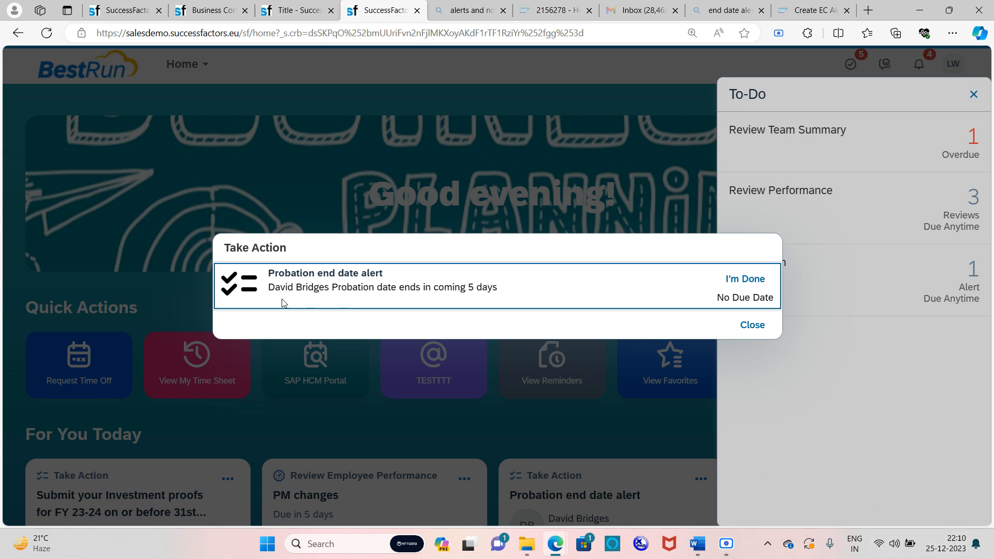
pyautogui.moveTo(265, 273); pyautogui.dragTo(409, 284)
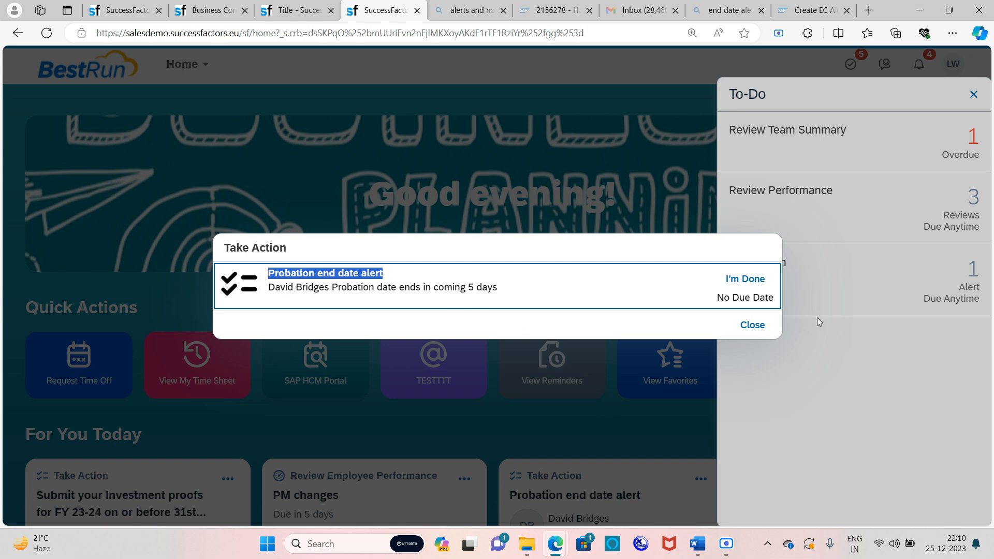
pyautogui.click(754, 325)
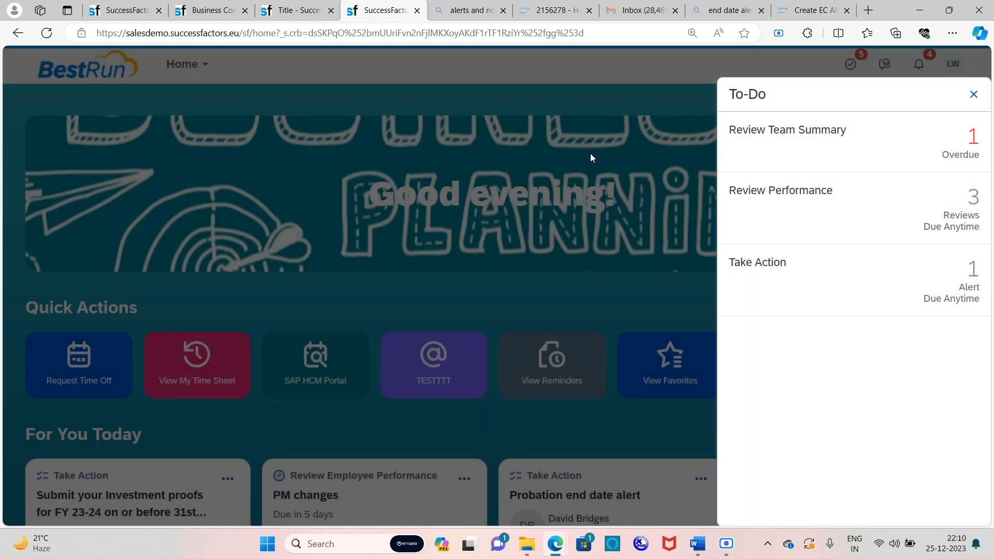
pyautogui.click(590, 153)
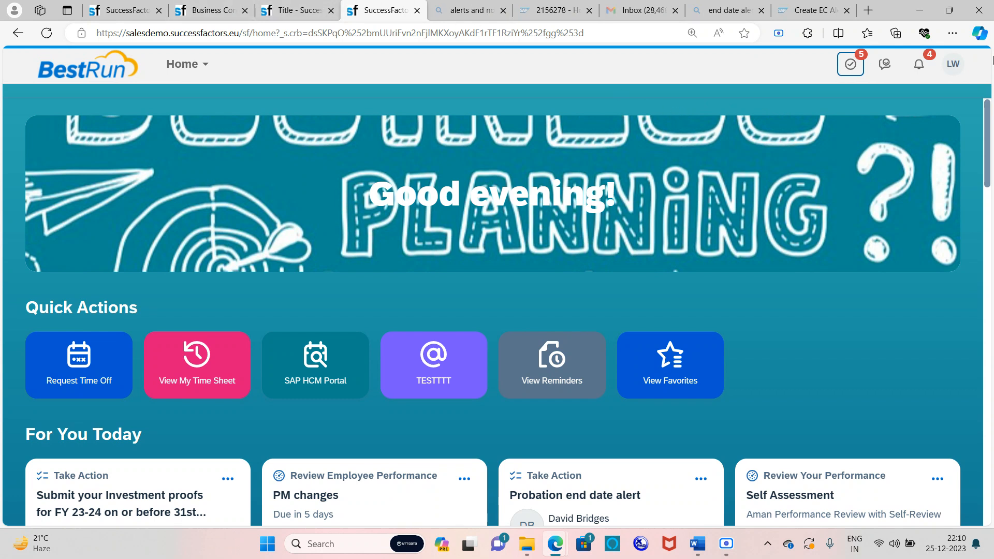
# Stop proxying via Become Self and return to the probationenddate workflow page
pyautogui.click(952, 65)
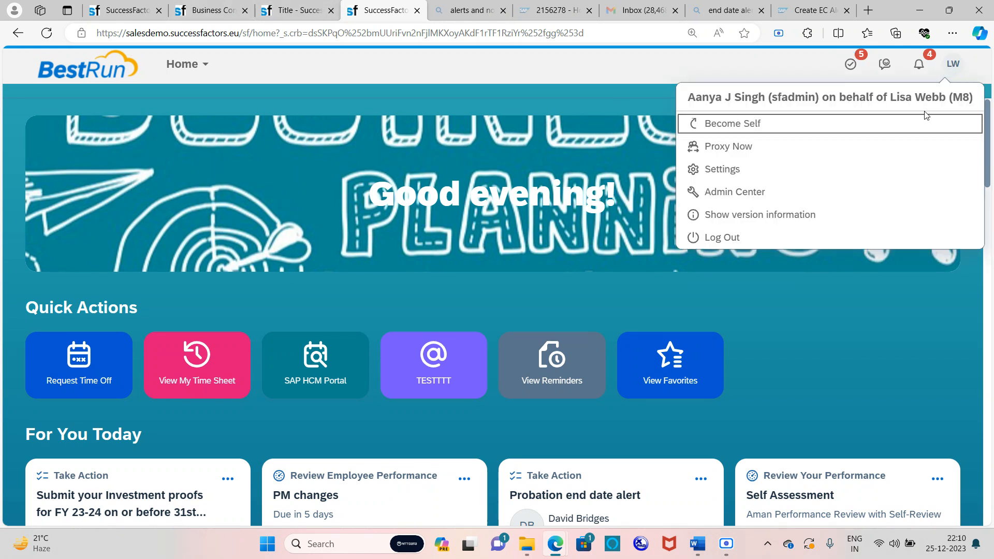
pyautogui.click(841, 124)
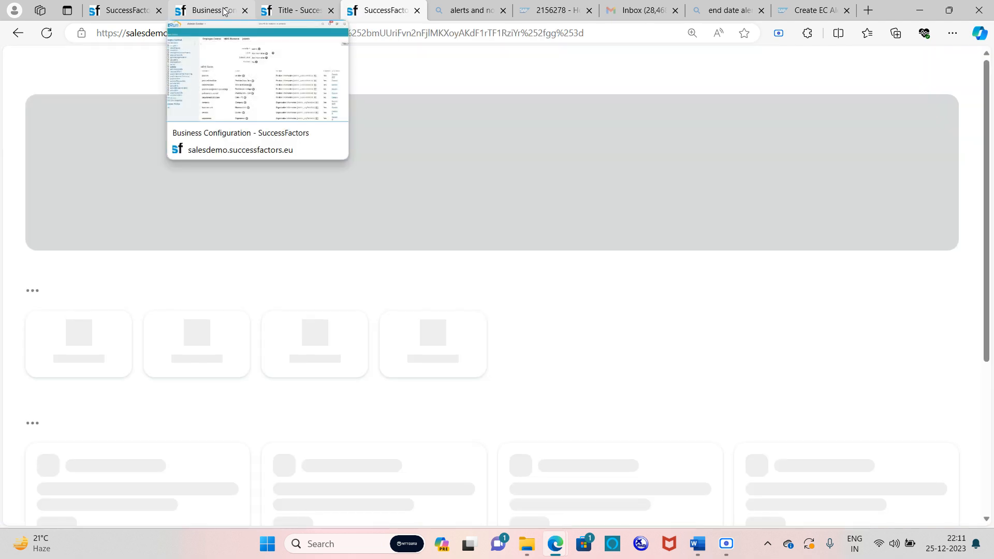
pyautogui.click(225, 11)
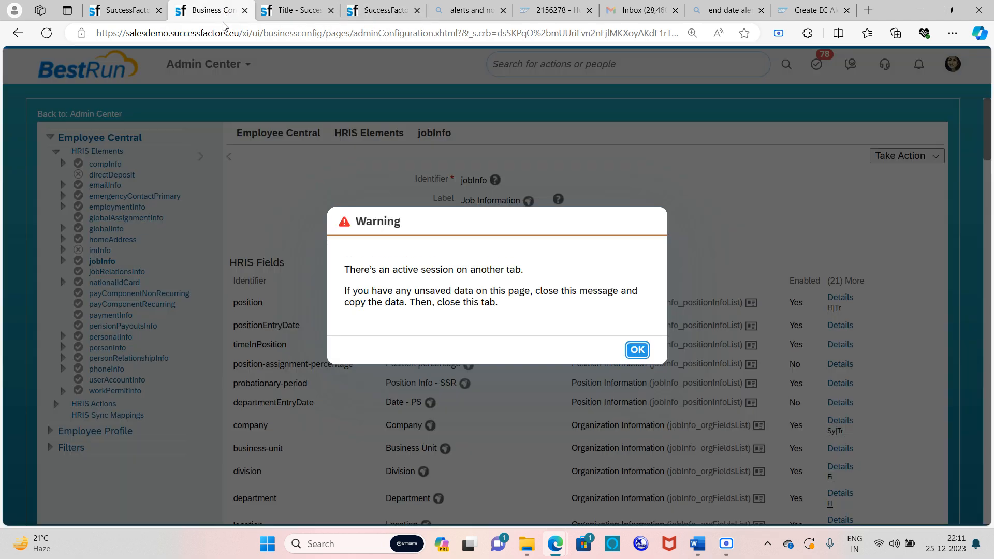
pyautogui.click(298, 10)
pyautogui.click(637, 360)
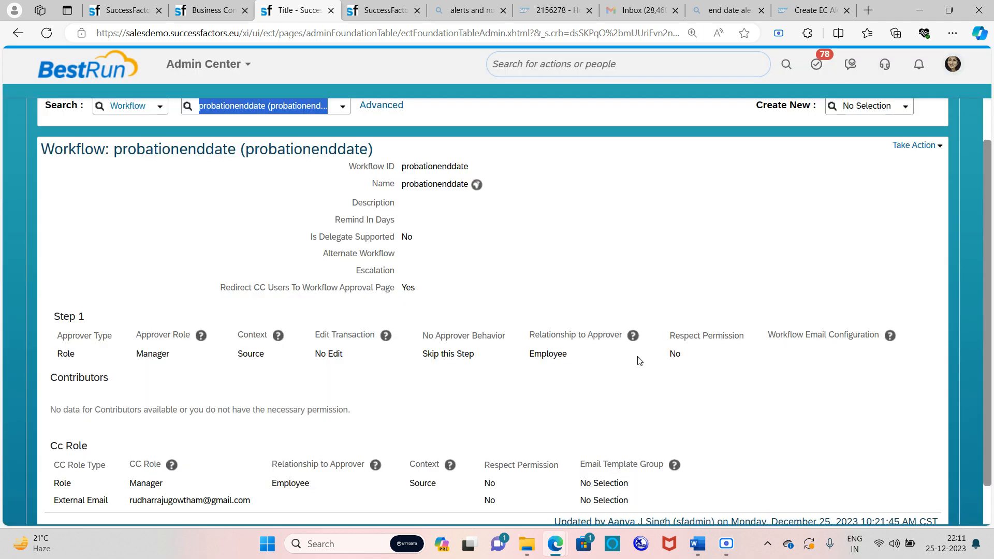
# Review the workflow's Step 1 Manager routing and external CC email address
pyautogui.scroll(-1, 259, 342)
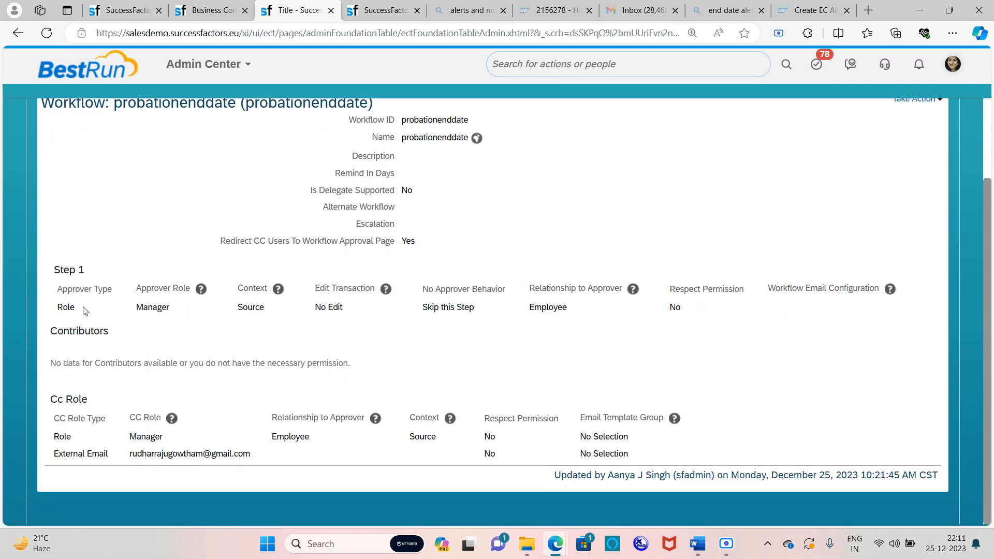
pyautogui.moveTo(108, 290); pyautogui.dragTo(183, 289)
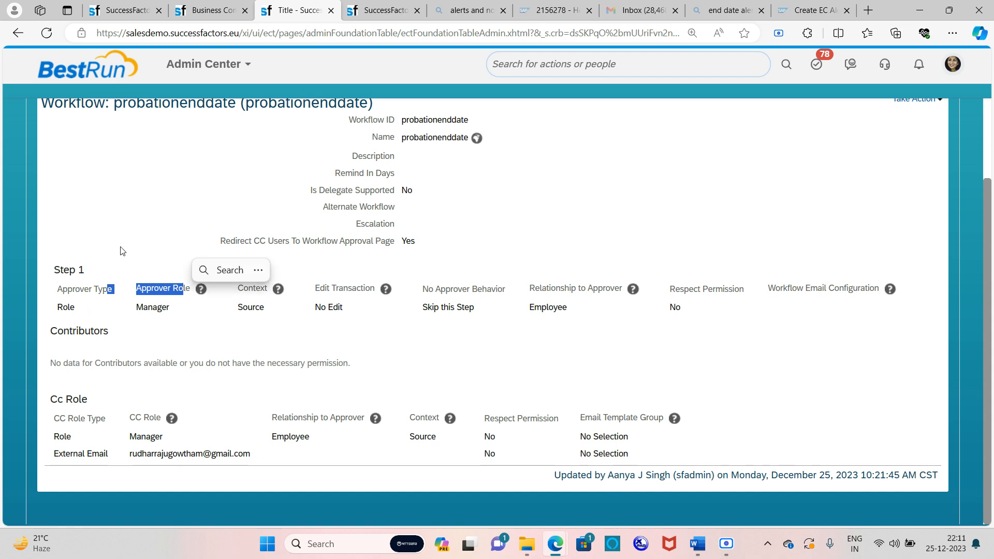
pyautogui.click(250, 393)
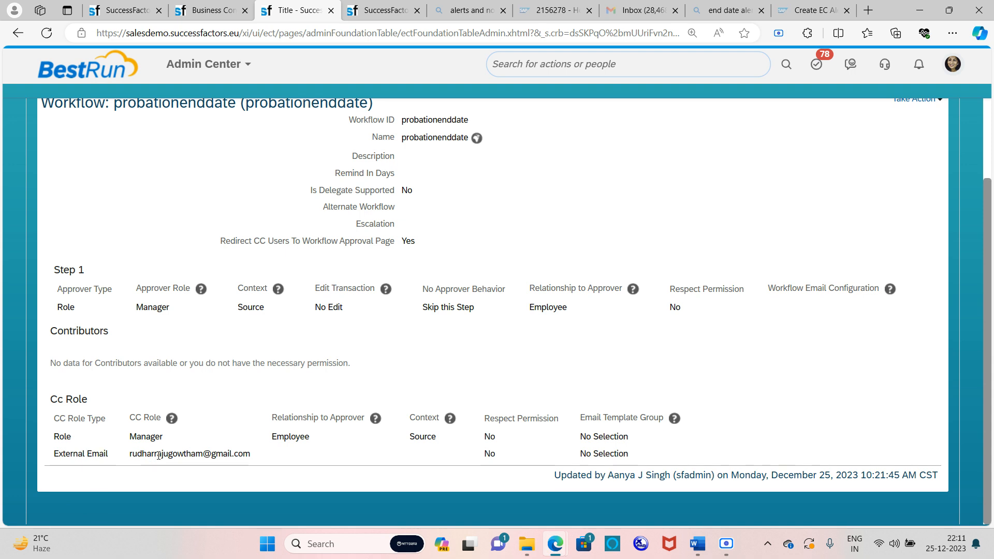
pyautogui.moveTo(128, 458); pyautogui.dragTo(260, 456)
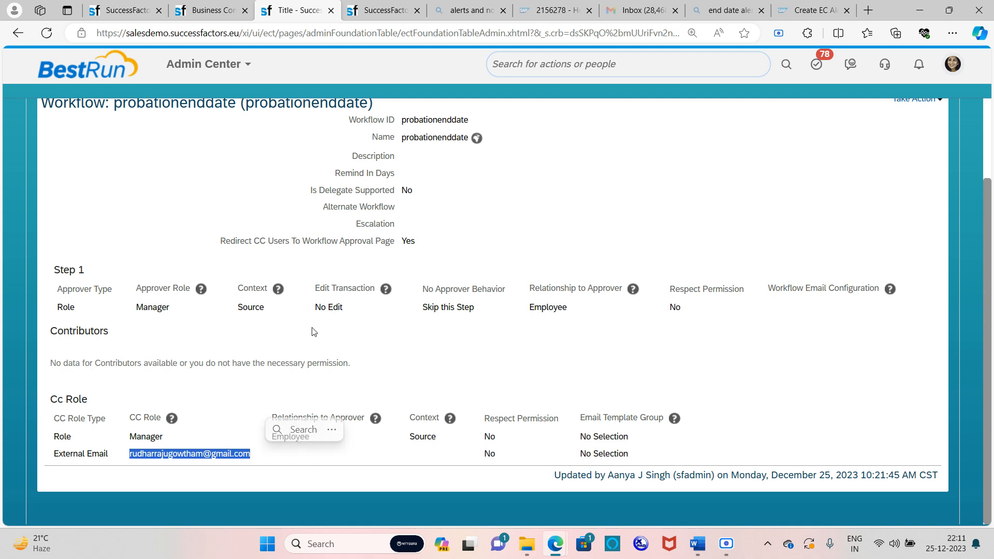
pyautogui.click(383, 382)
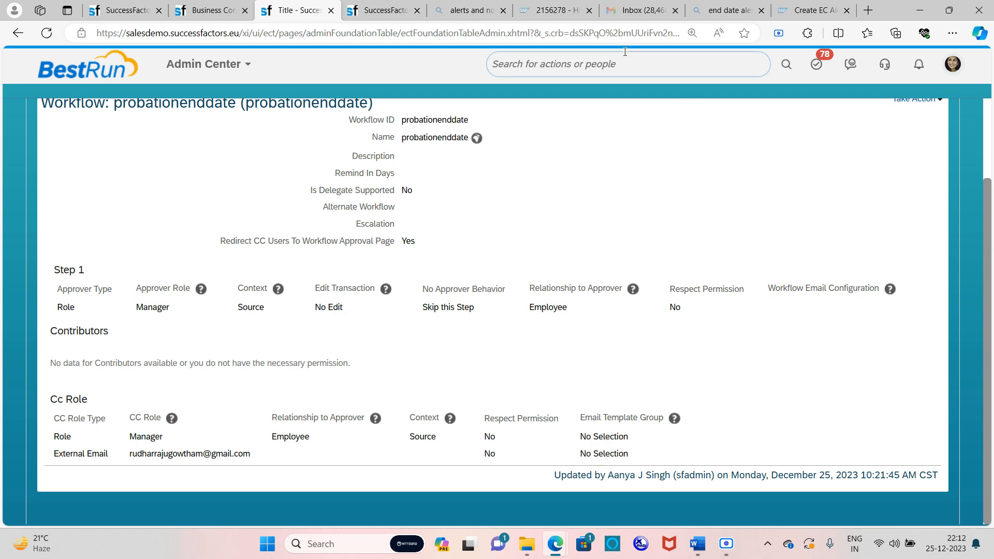
pyautogui.click(629, 9)
# Refresh Gmail and open the 'Probation end date alert' email
pyautogui.click(107, 106)
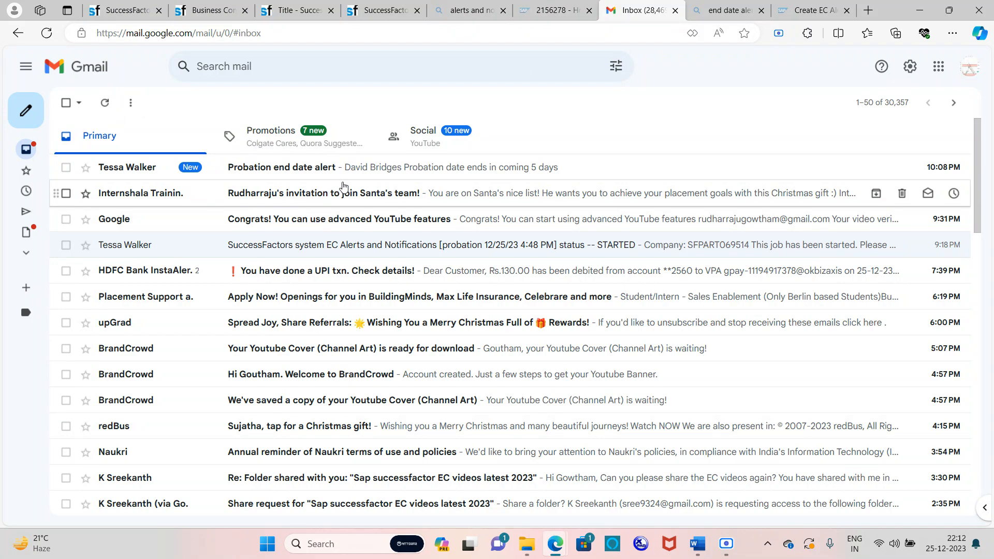
pyautogui.click(385, 176)
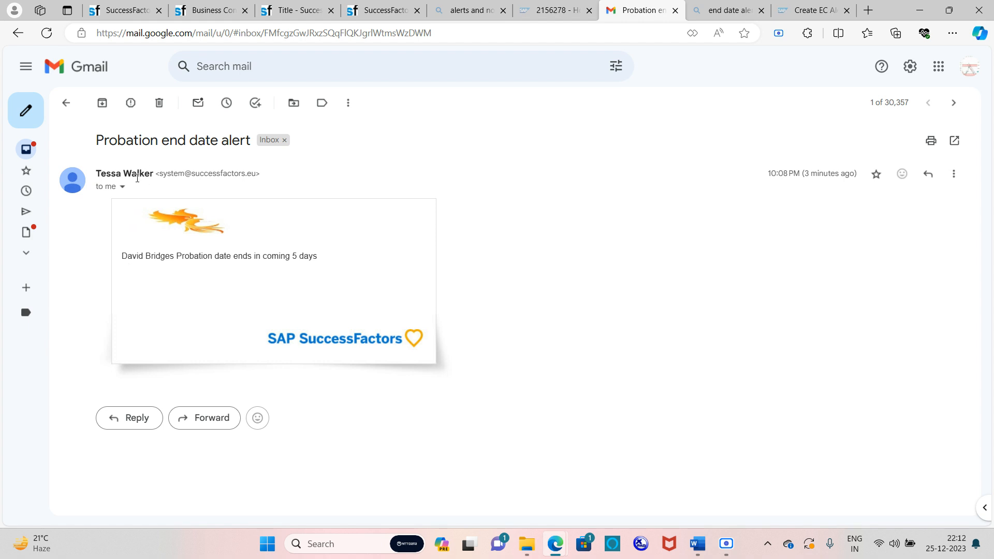
pyautogui.moveTo(139, 174)
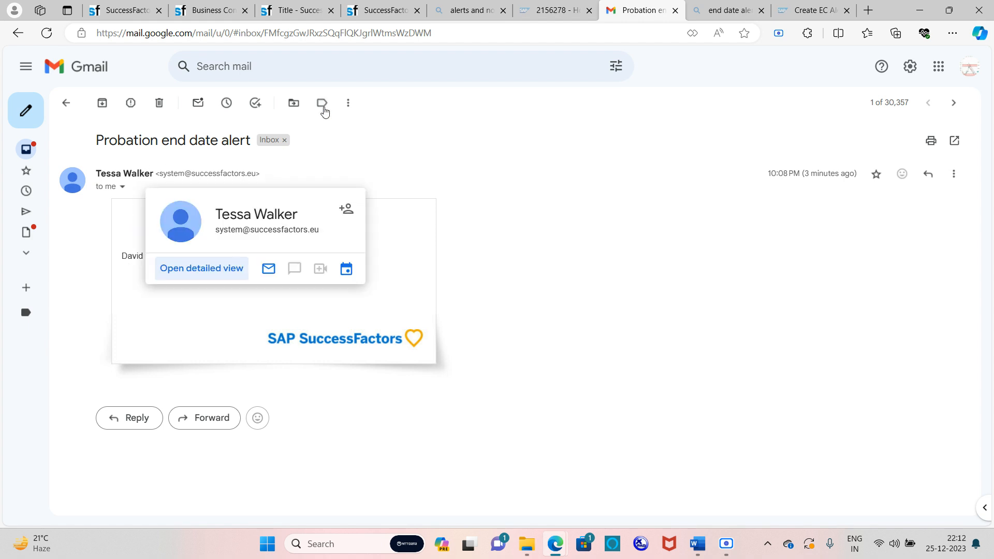
pyautogui.click(299, 6)
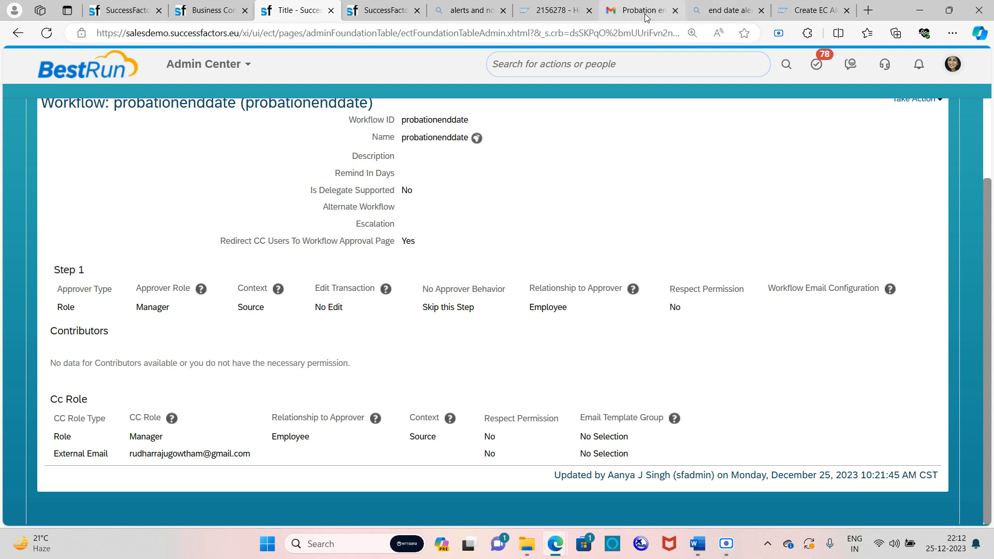
pyautogui.moveTo(645, 14)
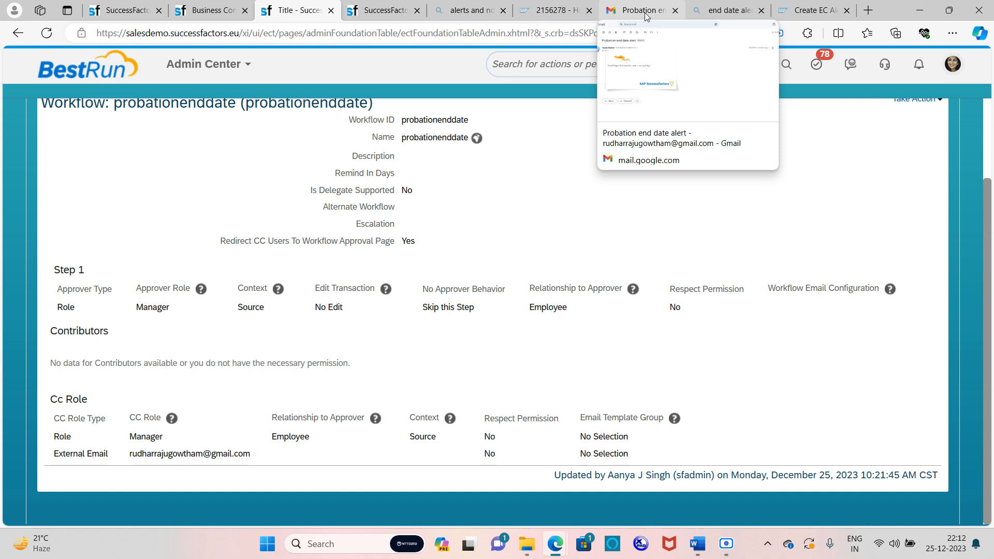
pyautogui.click(645, 14)
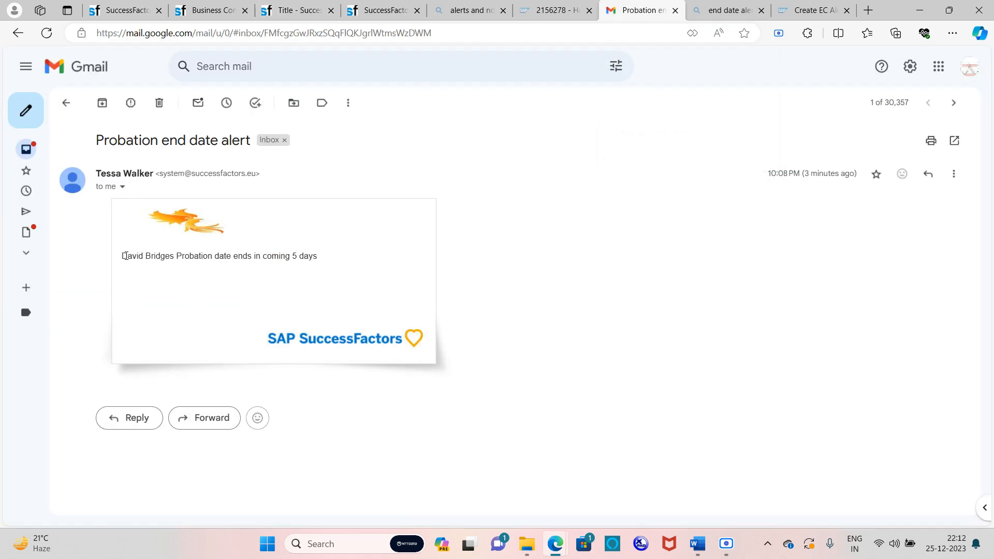
# Point out the employee's name and subject in the email saying probation ends within 5 days
pyautogui.moveTo(123, 256); pyautogui.dragTo(176, 263)
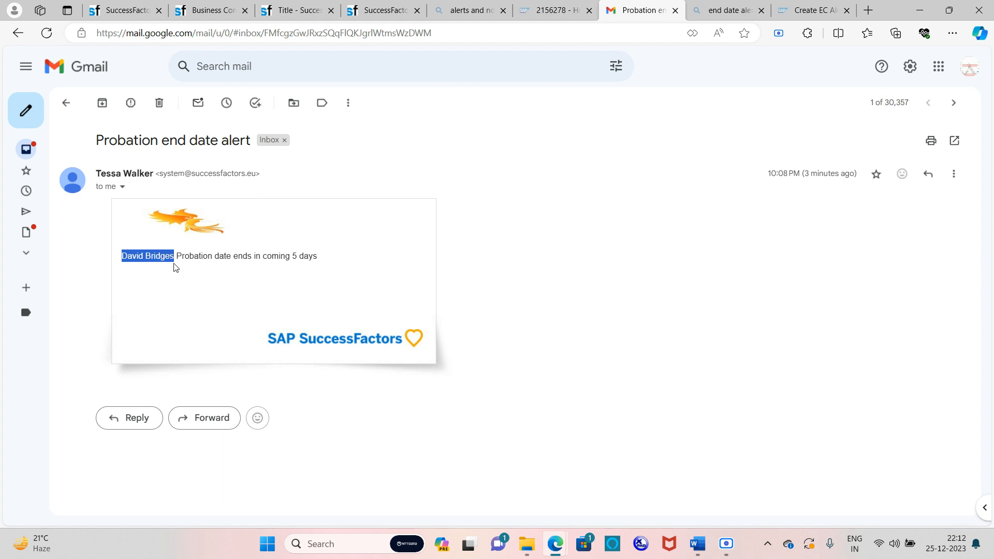
pyautogui.click(209, 274)
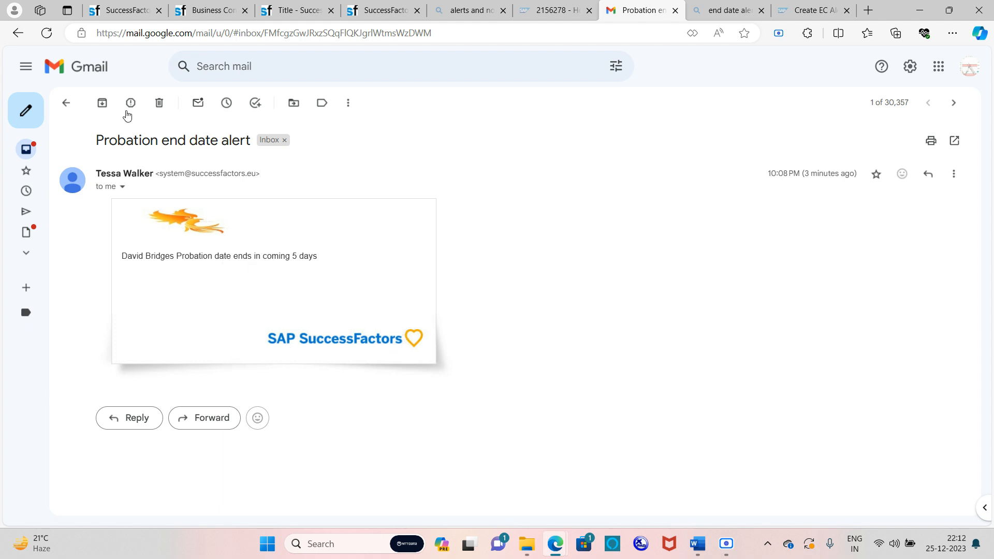
pyautogui.moveTo(67, 155); pyautogui.dragTo(489, 316)
pyautogui.click(596, 282)
pyautogui.moveTo(699, 546)
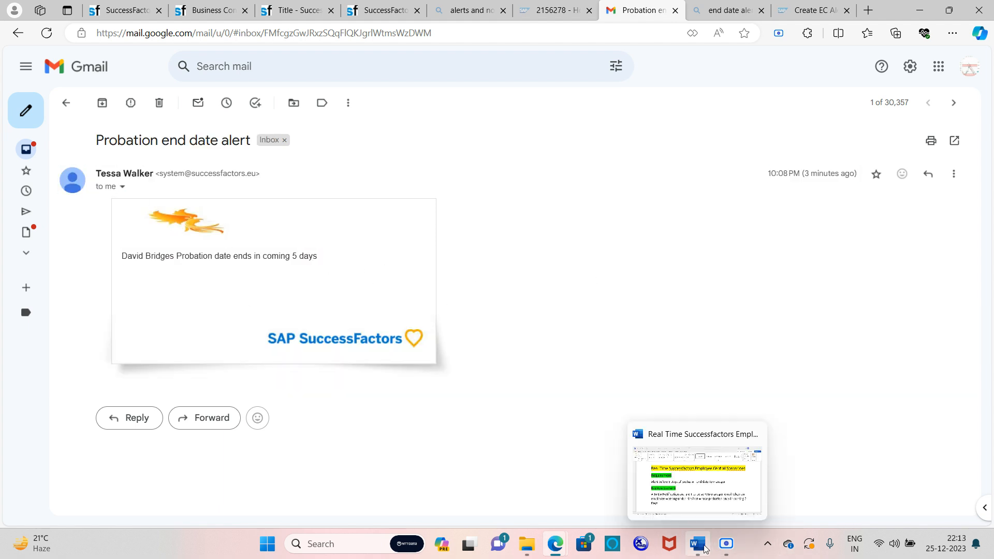
pyautogui.click(704, 497)
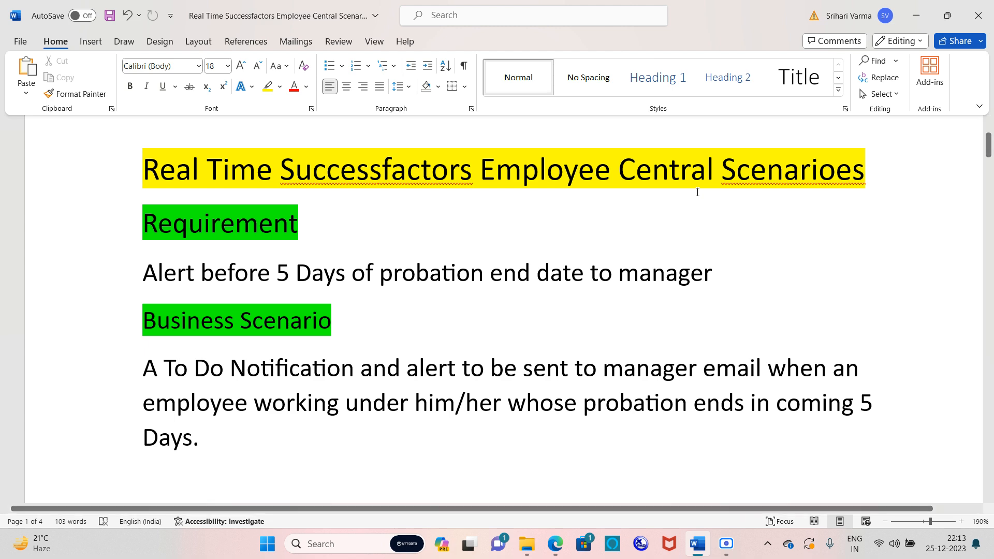
pyautogui.click(916, 15)
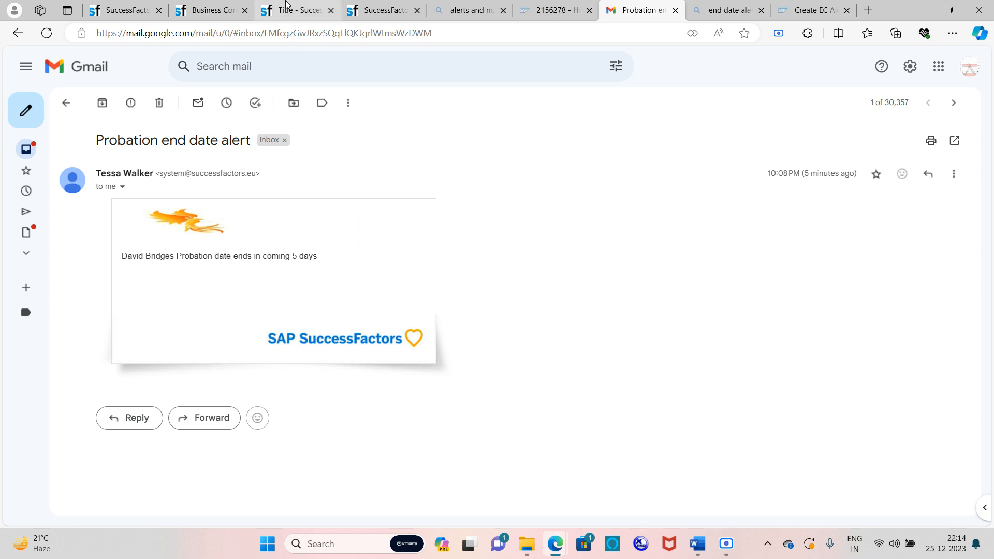
# Return to the SuccessFactors probationenddate workflow page, with Step 1 routed to the Manager role
pyautogui.moveTo(286, 4)
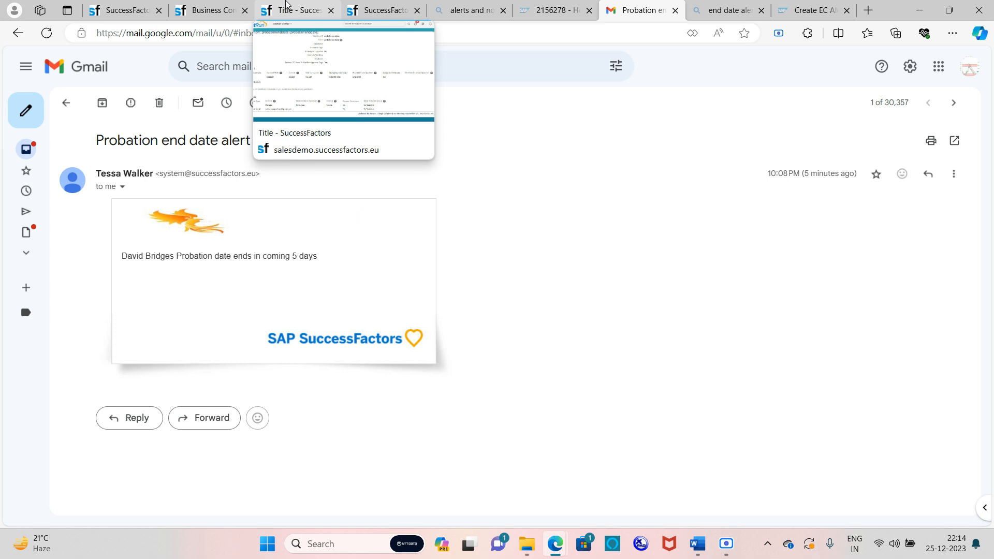
pyautogui.click(286, 6)
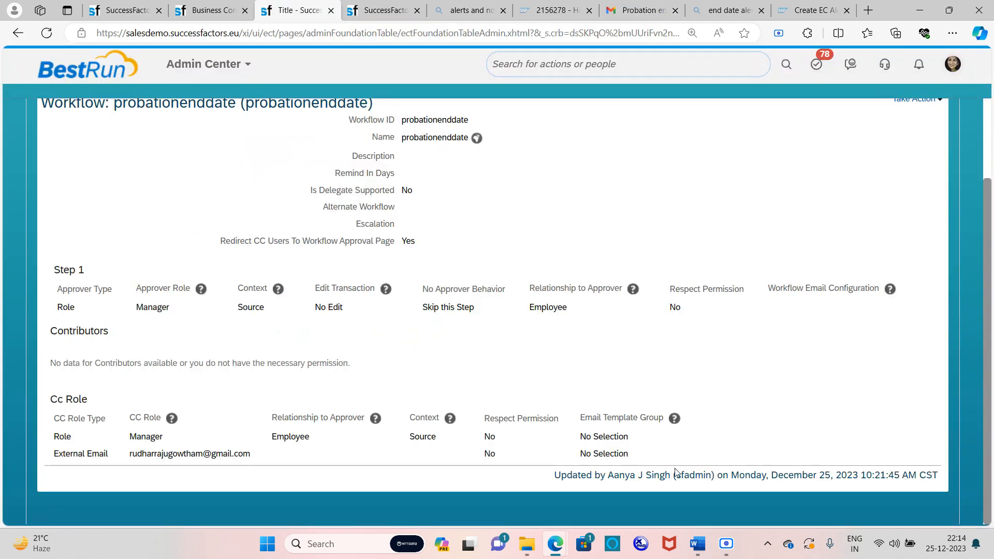
pyautogui.click(726, 544)
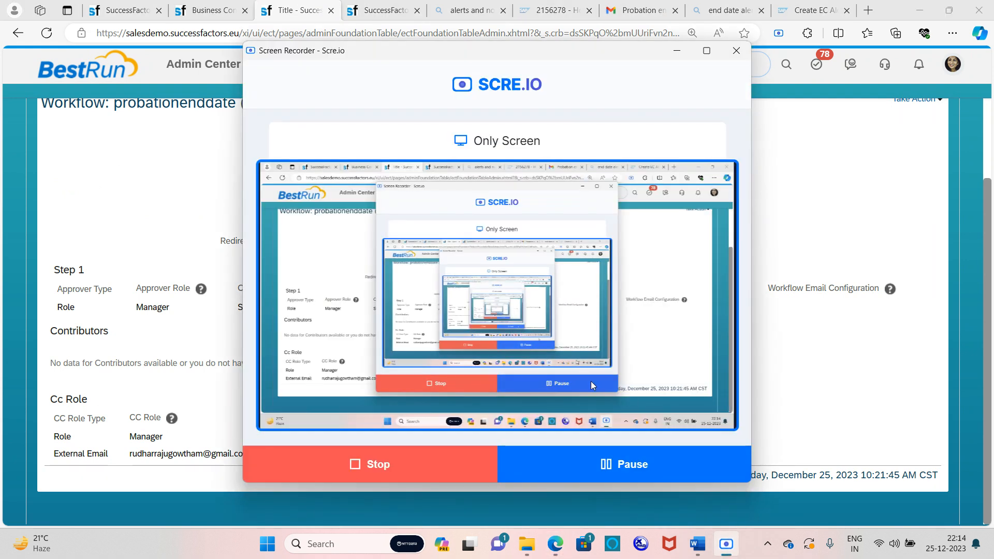